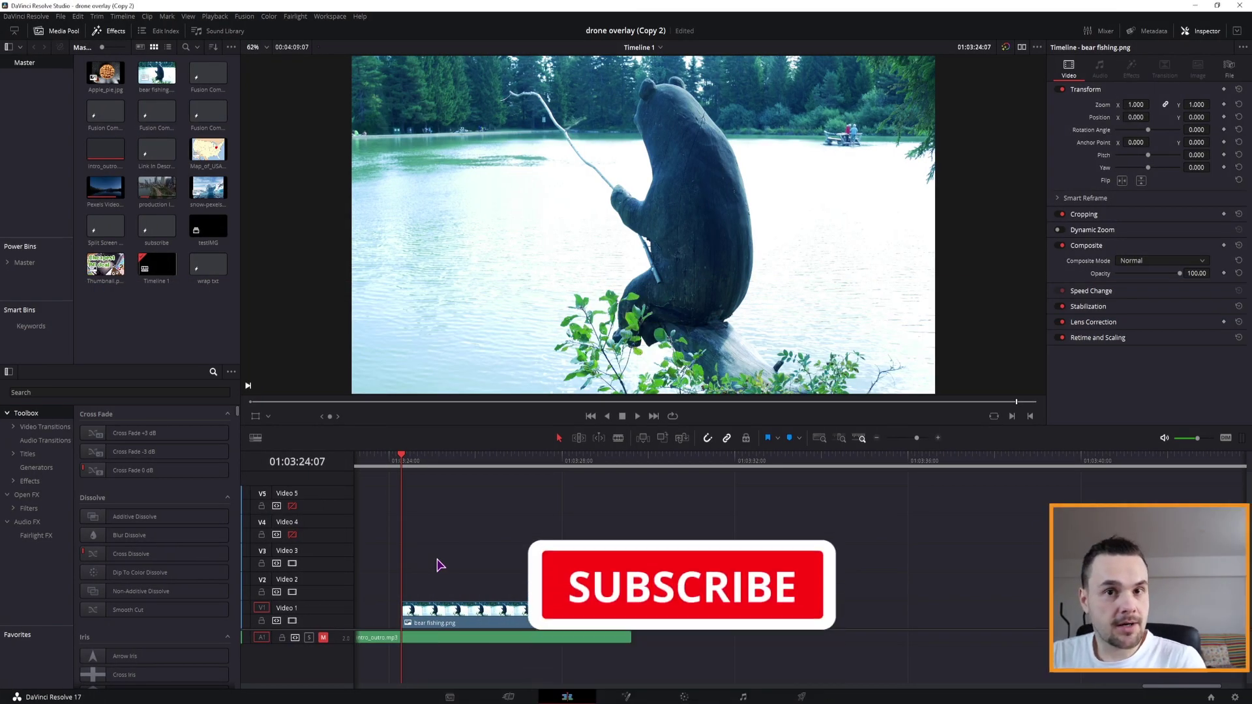
# Step: Open the bear fishing.png timeline clip on the Fusion page
pyautogui.click(479, 613)
pyautogui.click(628, 697)
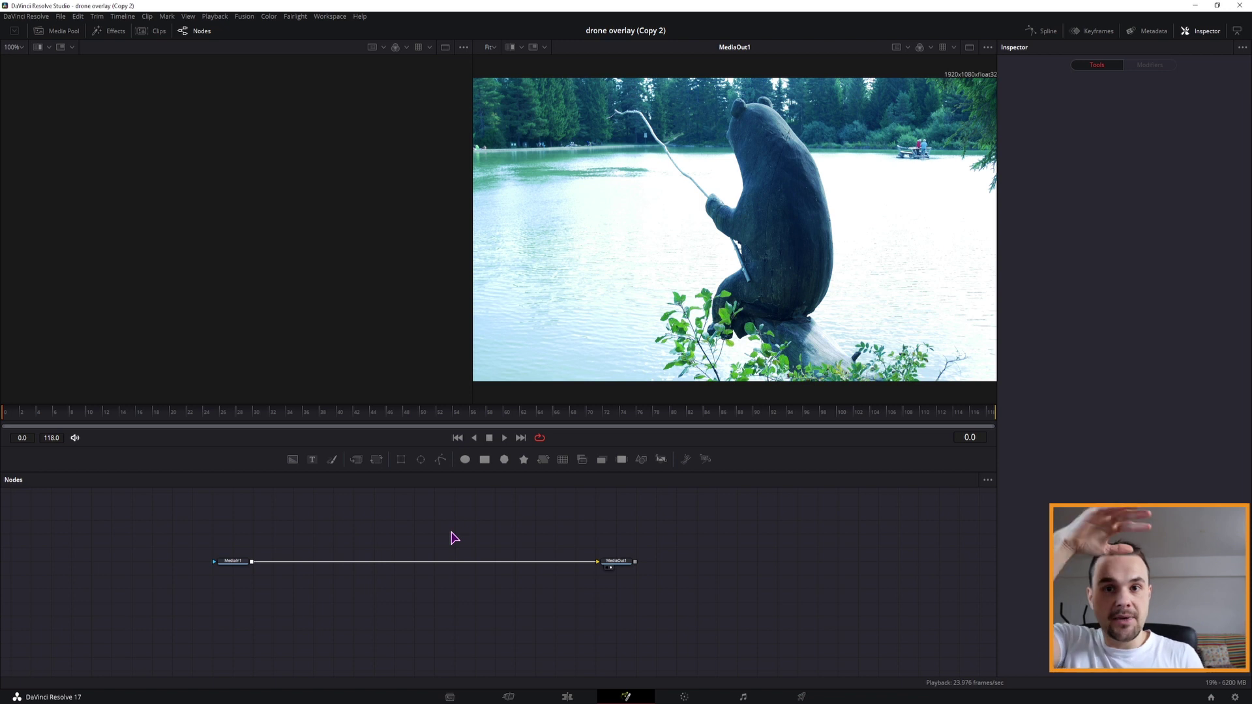
# Step: Add Vortex1 and Vortex2 nodes from the tool search, both branching from MediaIn1
pyautogui.click(455, 538)
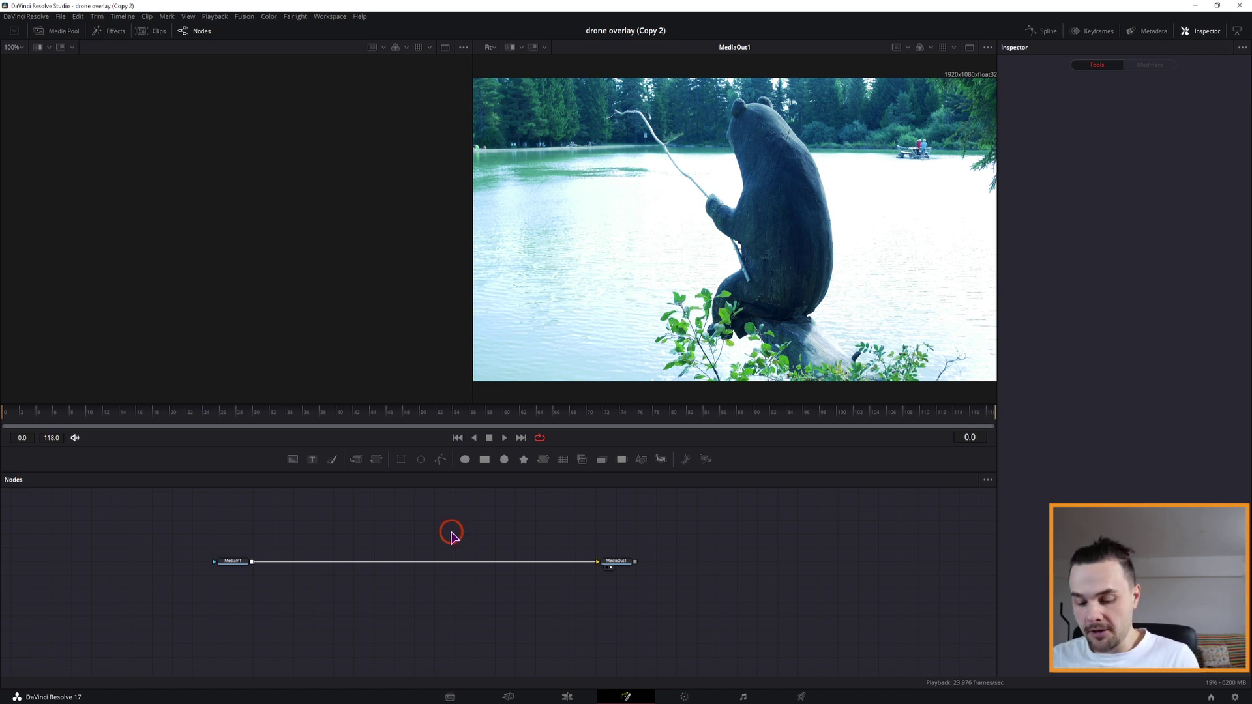
pyautogui.hotkey('ctrl', 'space')
pyautogui.write('vorte')
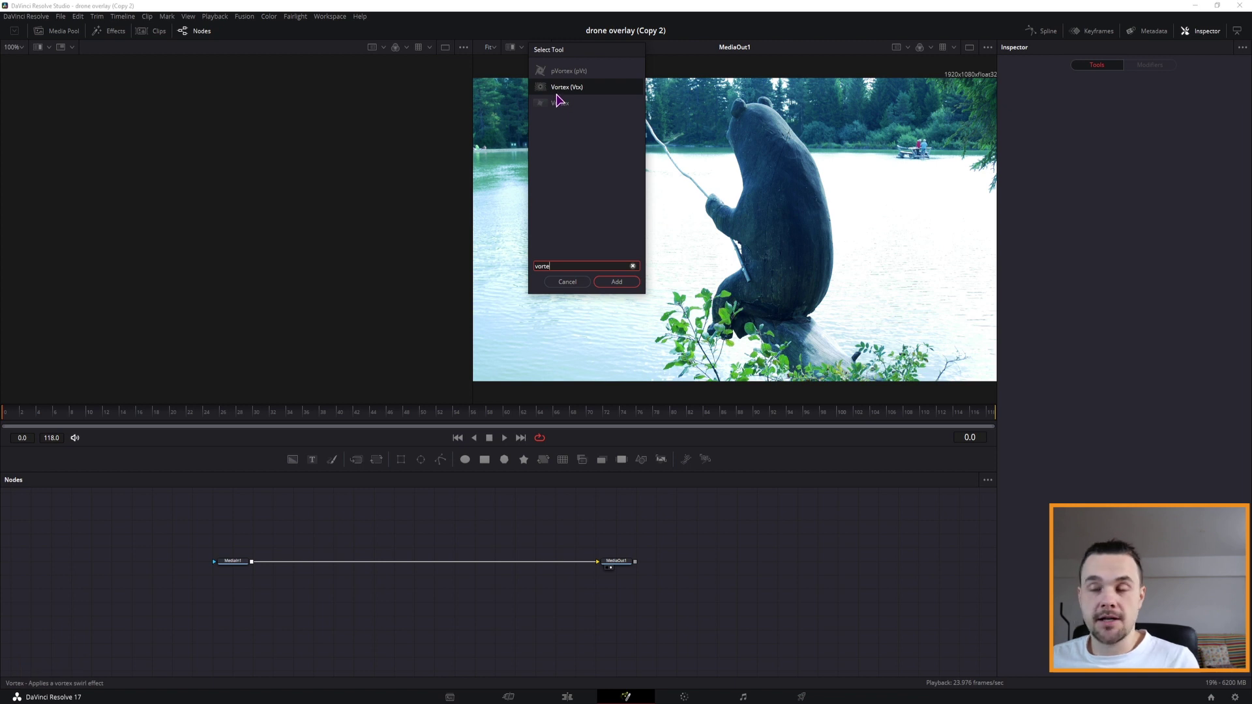
pyautogui.click(560, 104)
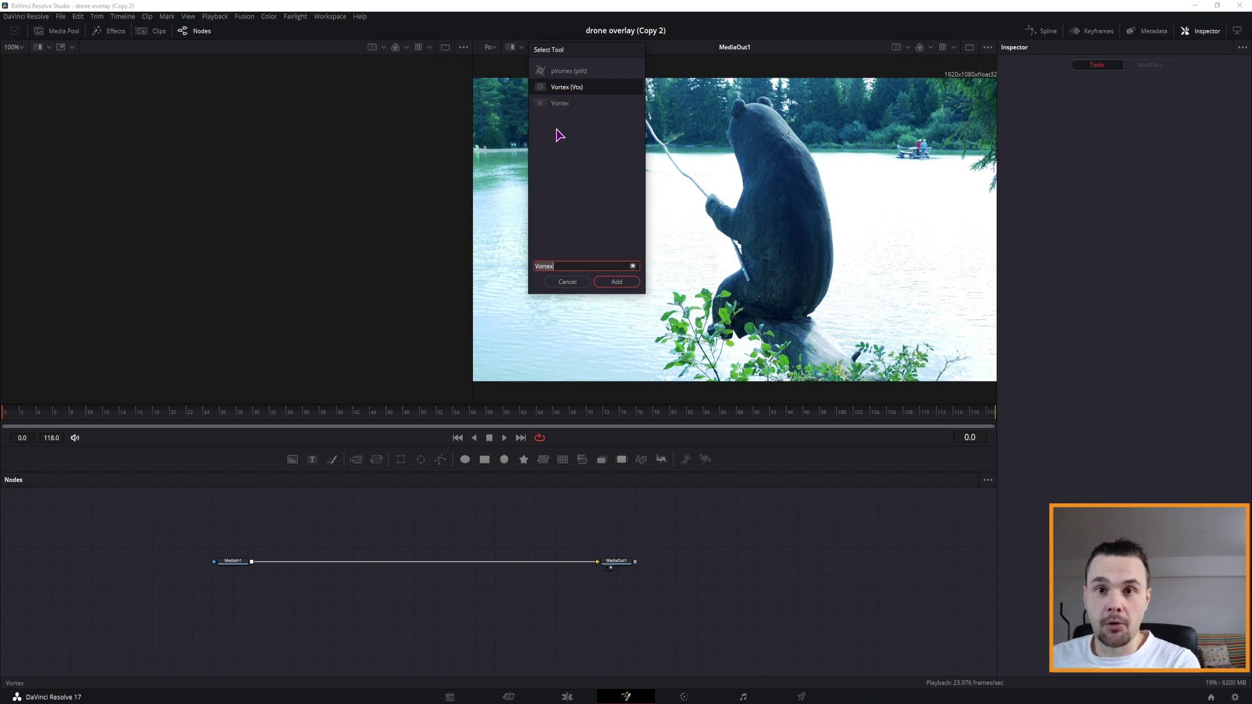
pyautogui.click(564, 88)
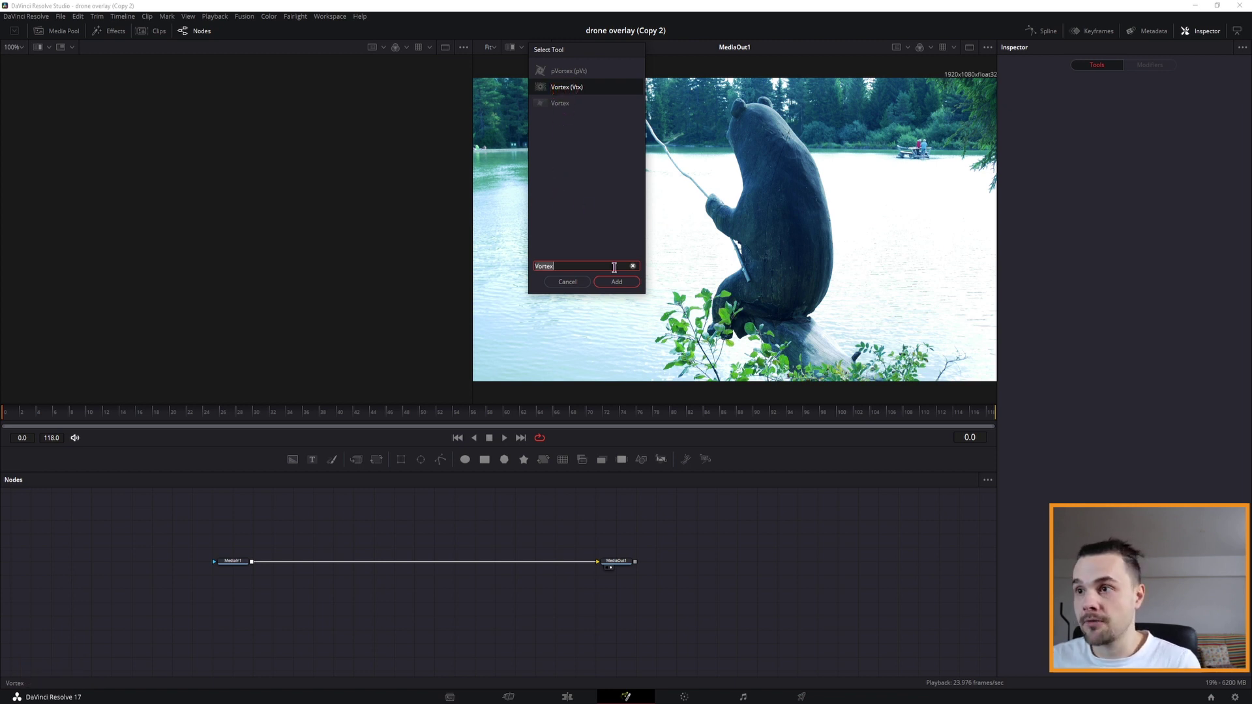
pyautogui.click(616, 282)
pyautogui.hotkey('ctrl', 'space')
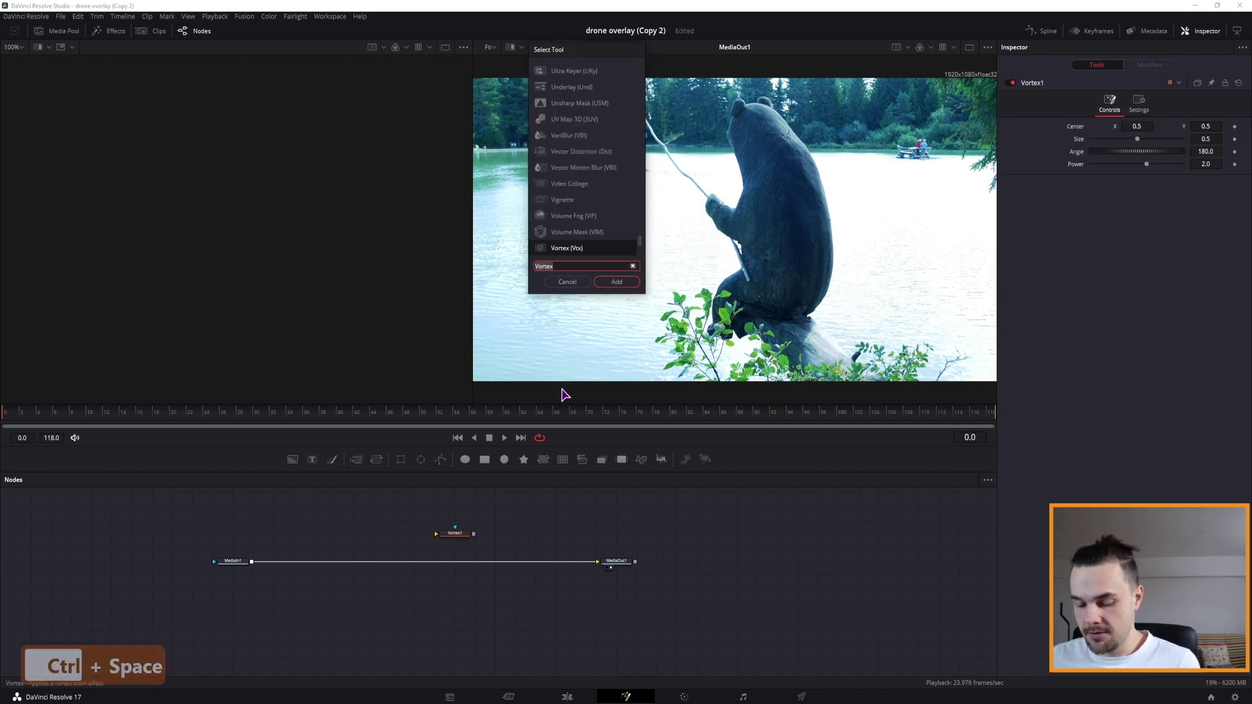
pyautogui.write('vorte')
pyautogui.click(567, 123)
pyautogui.doubleClick(589, 148)
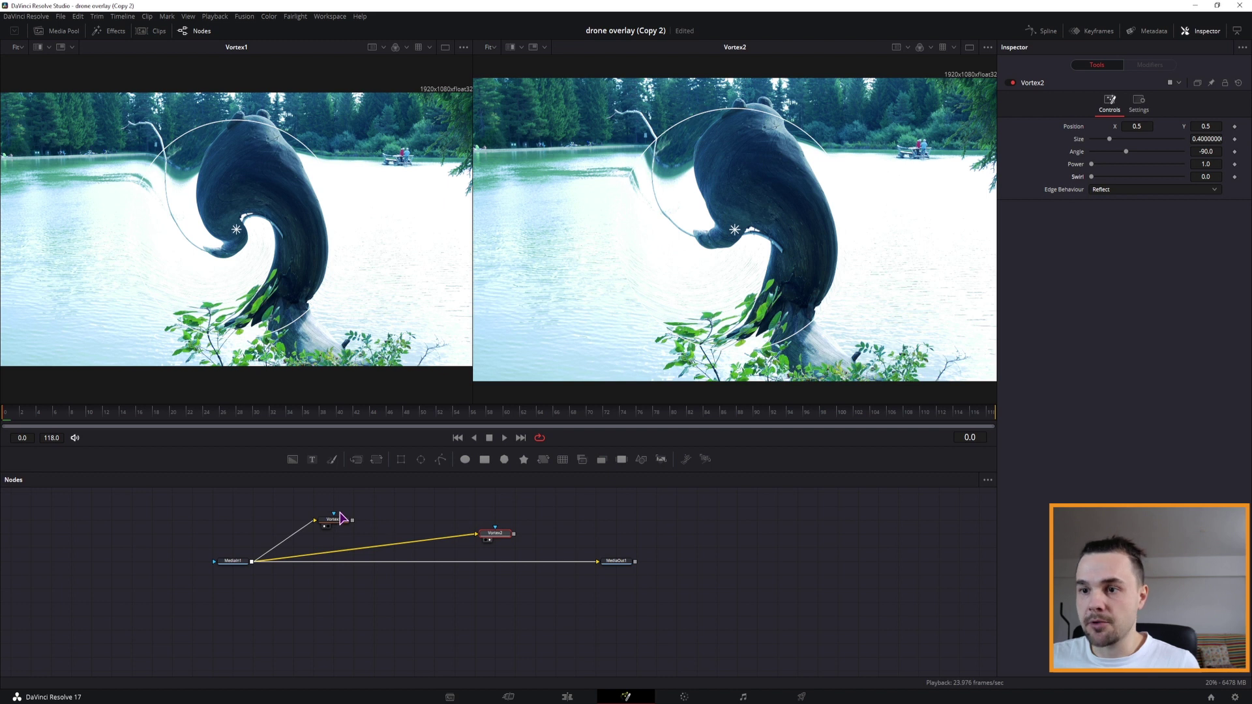
# Step: Set Vortex1's size to 2.24 and raise Vortex2's size to about 0.96
pyautogui.click(334, 520)
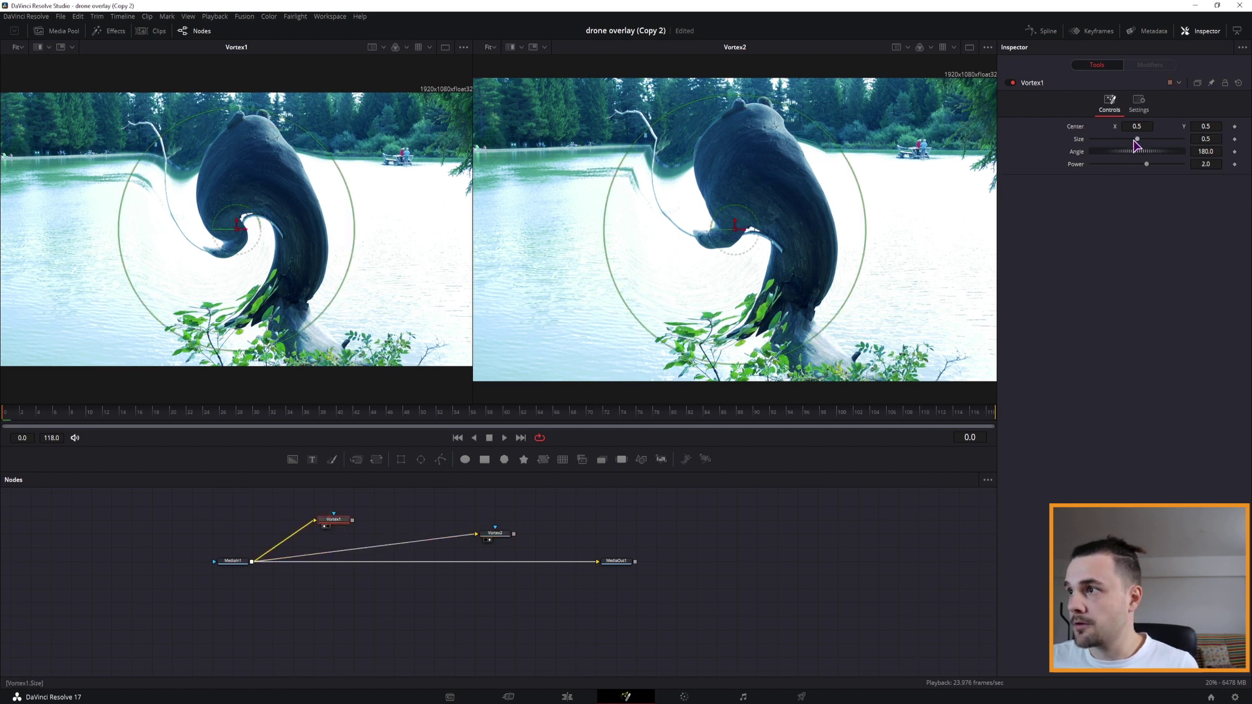
pyautogui.moveTo(1135, 145); pyautogui.dragTo(1149, 142)
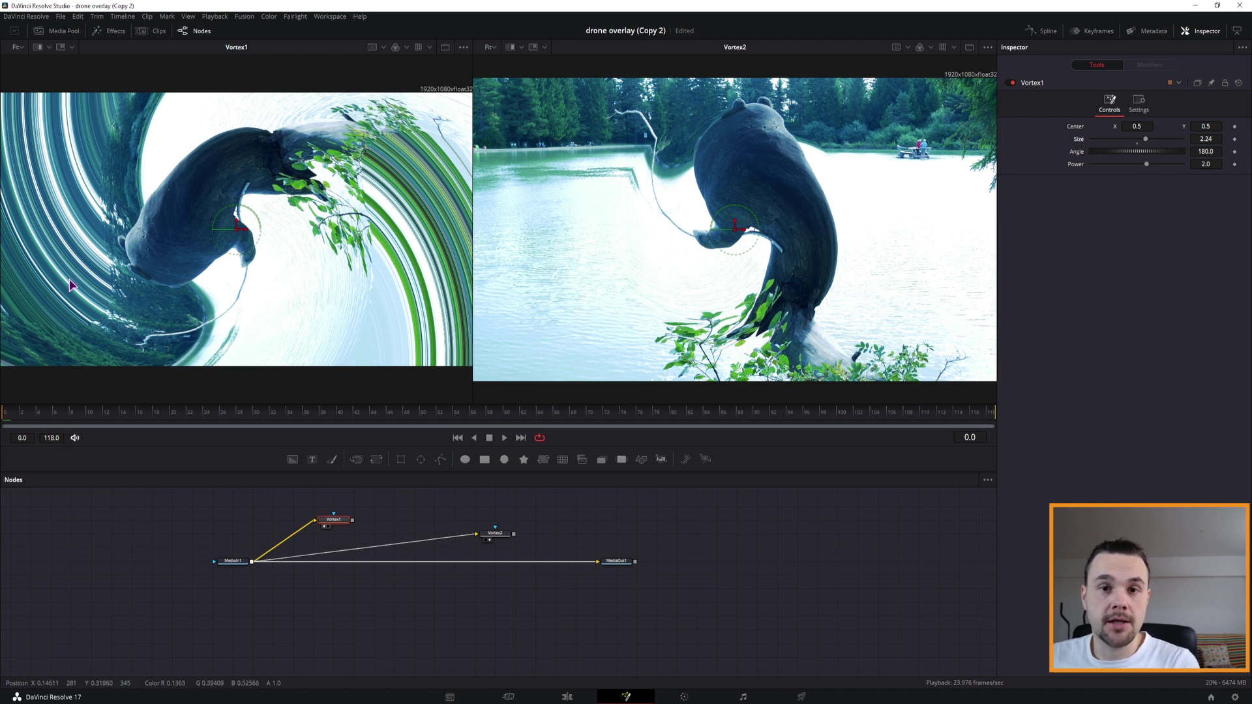
pyautogui.click(495, 535)
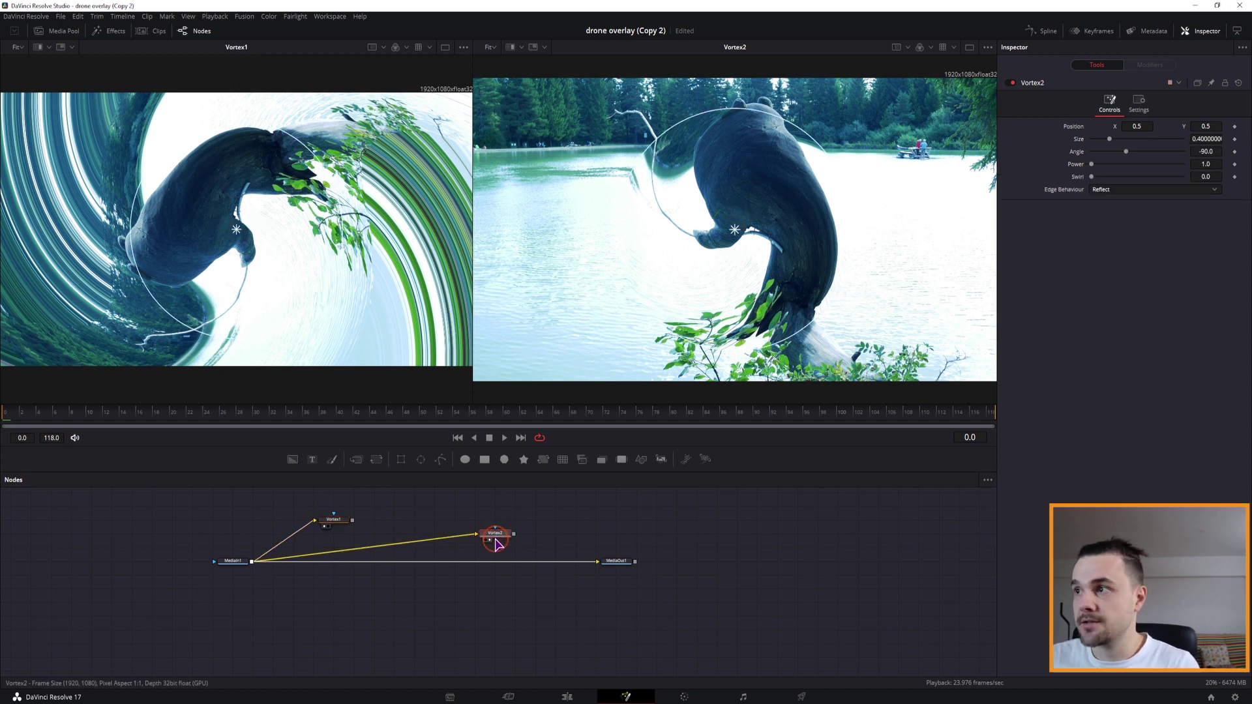
pyautogui.moveTo(1111, 139); pyautogui.dragTo(1137, 139)
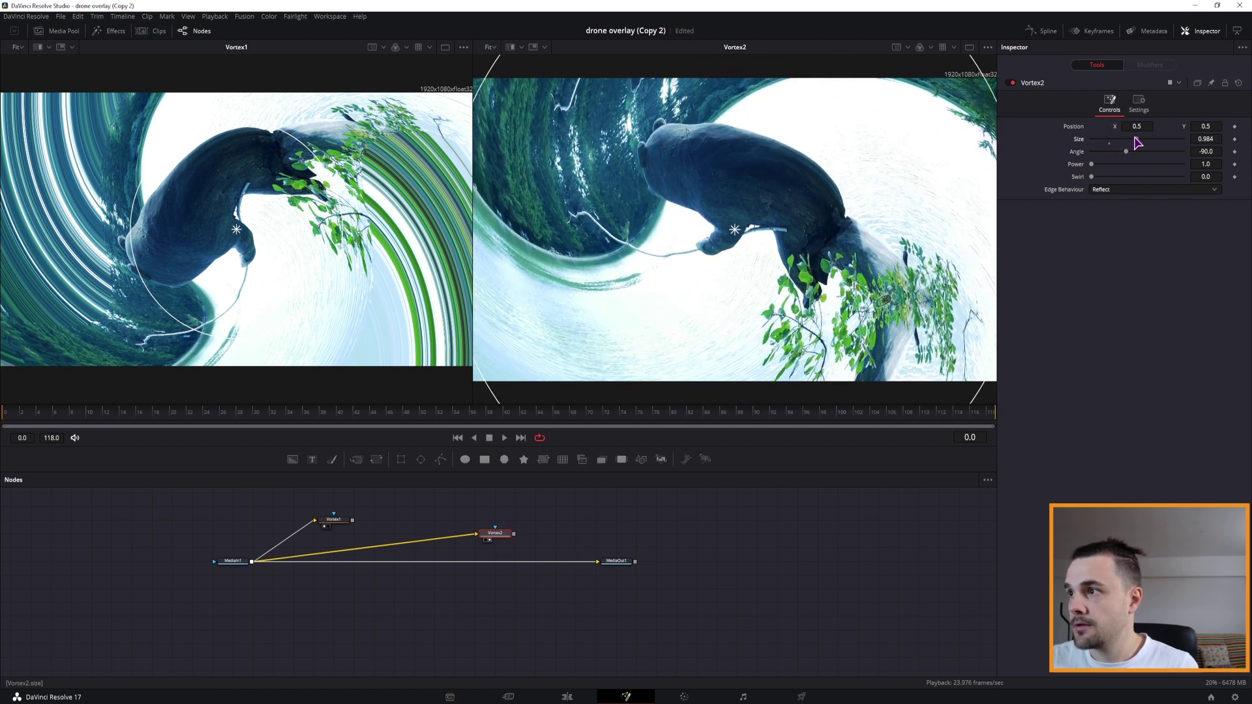
# Step: Try Vortex2's edge behaviours, settle on Reflect, and fine-tune its size to 0.909
pyautogui.click(1109, 190)
pyautogui.click(1101, 202)
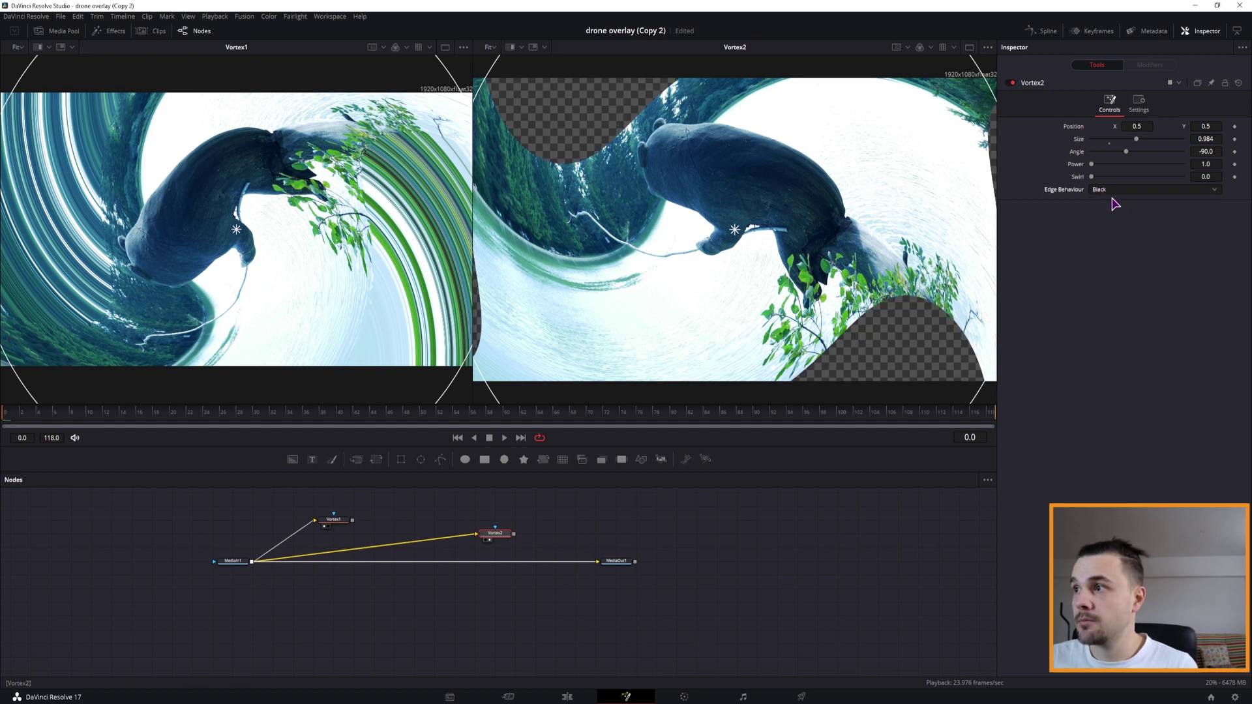
pyautogui.click(1109, 190)
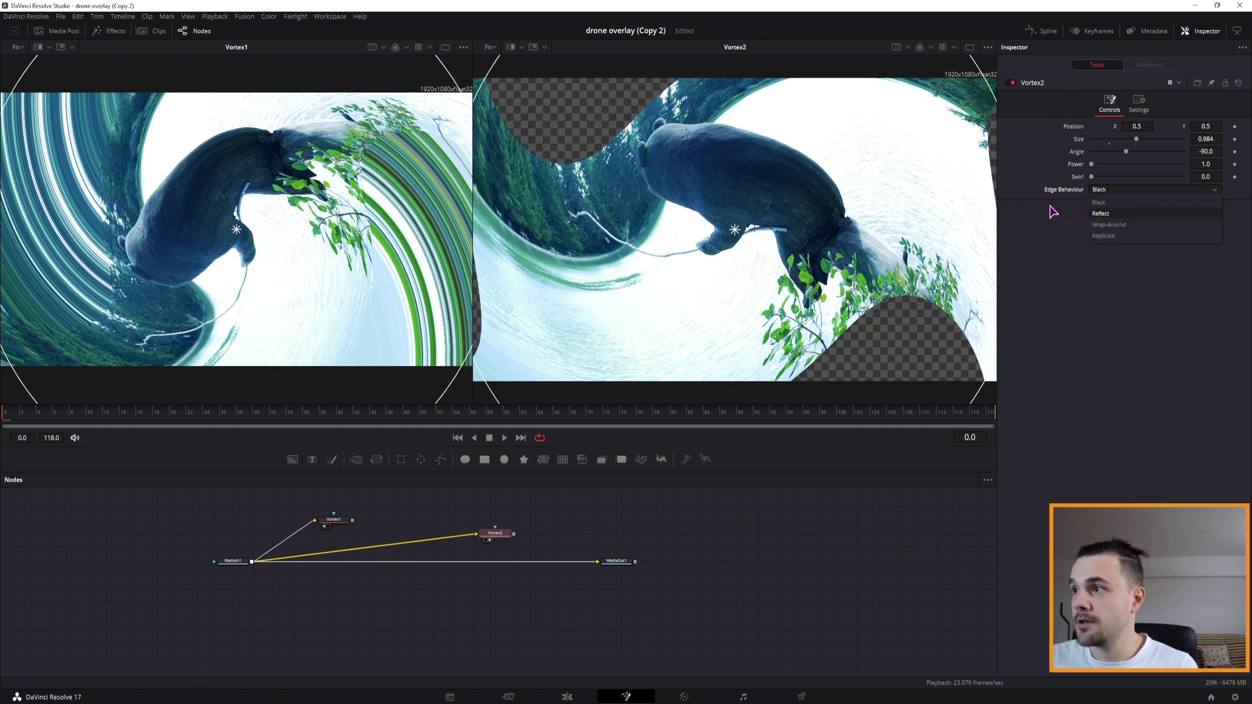
pyautogui.click(1102, 214)
pyautogui.click(1125, 190)
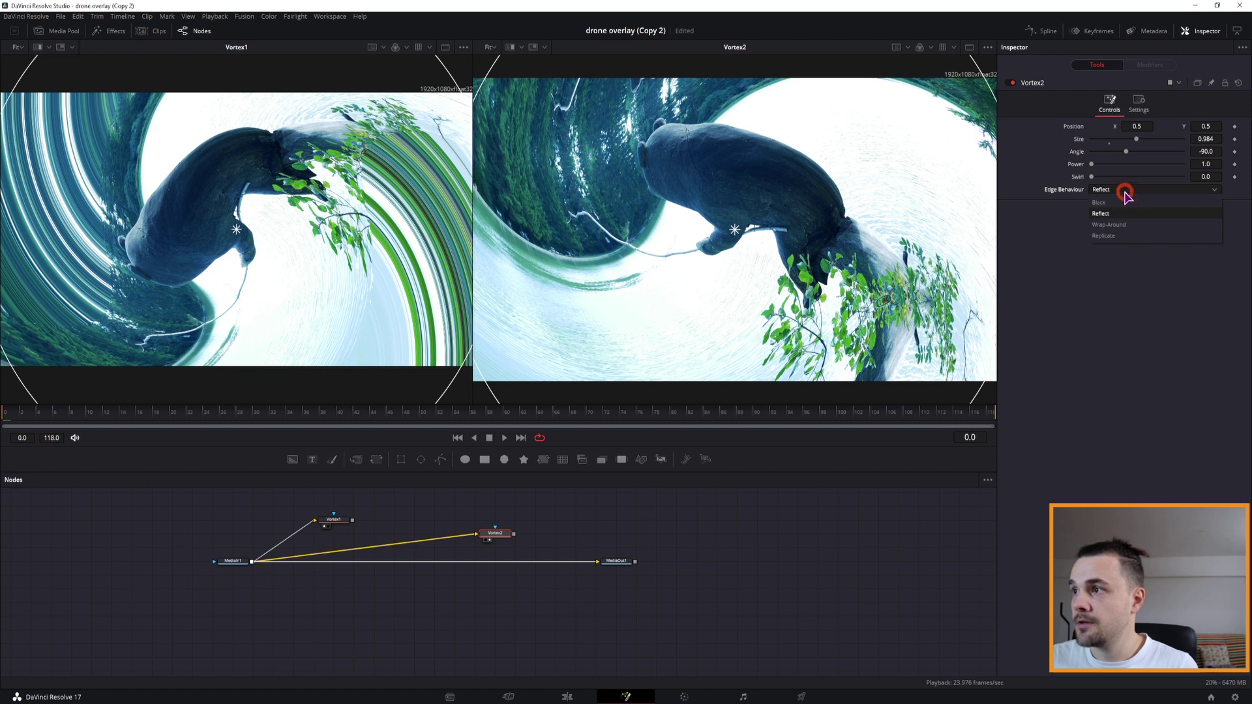
pyautogui.click(1112, 224)
pyautogui.click(1112, 190)
pyautogui.click(1112, 235)
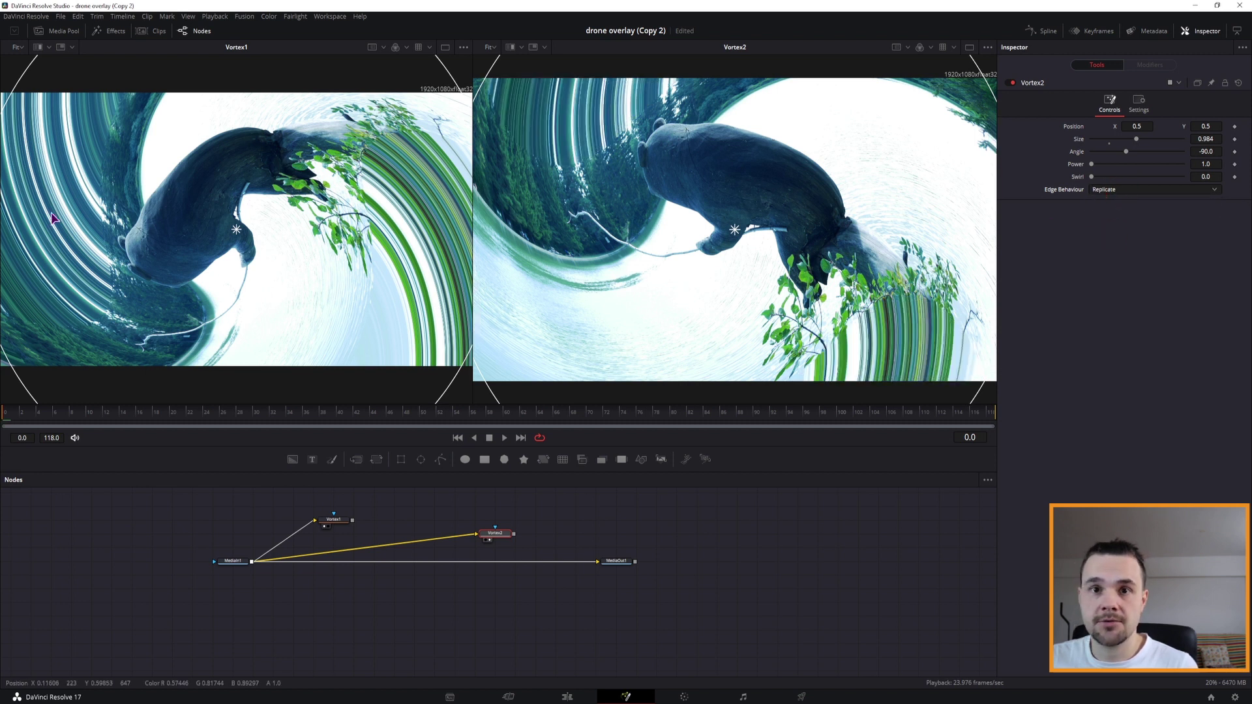
pyautogui.click(1124, 191)
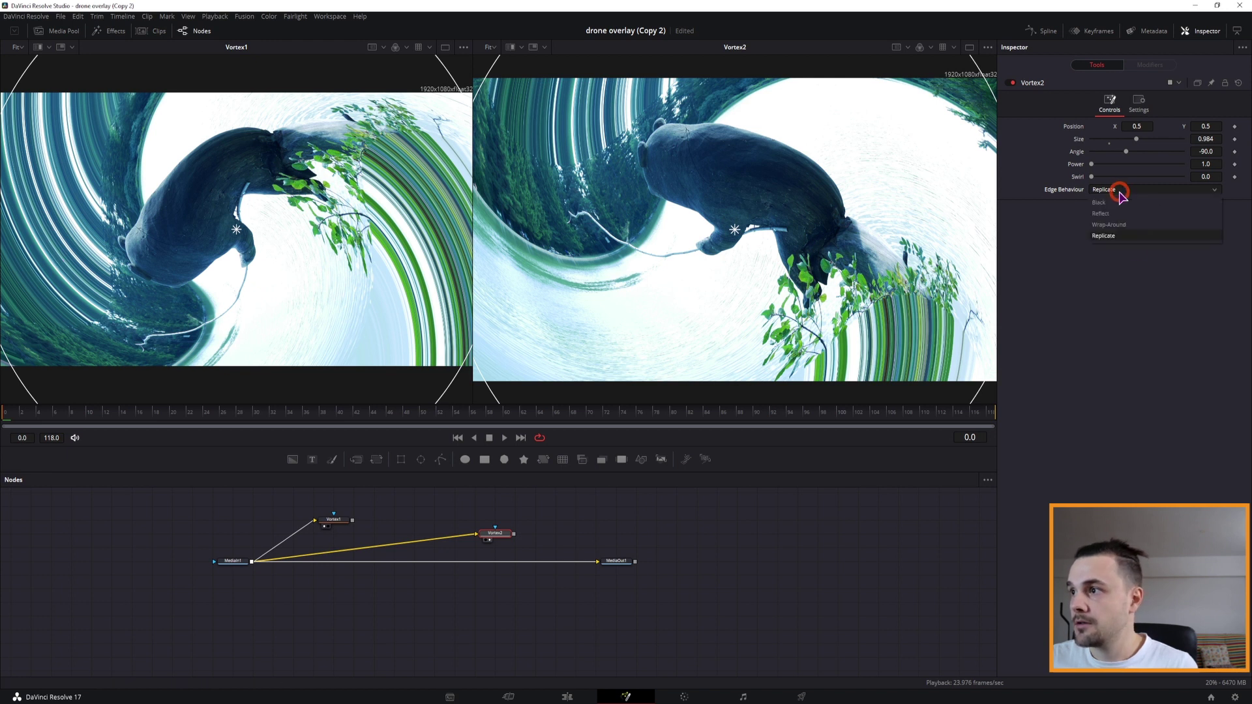
pyautogui.click(1109, 220)
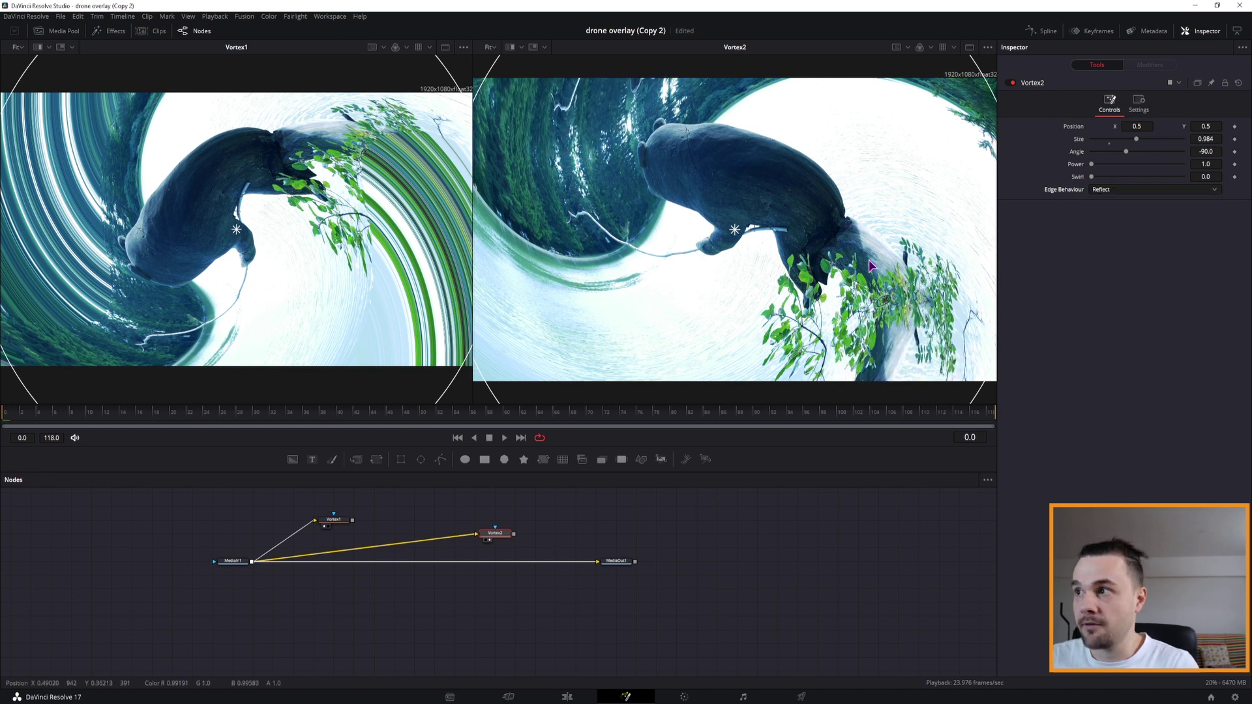
pyautogui.moveTo(1137, 139)
pyautogui.mouseDown()
pyautogui.moveTo(1149, 141)
pyautogui.moveTo(1134, 141)
pyautogui.mouseUp()
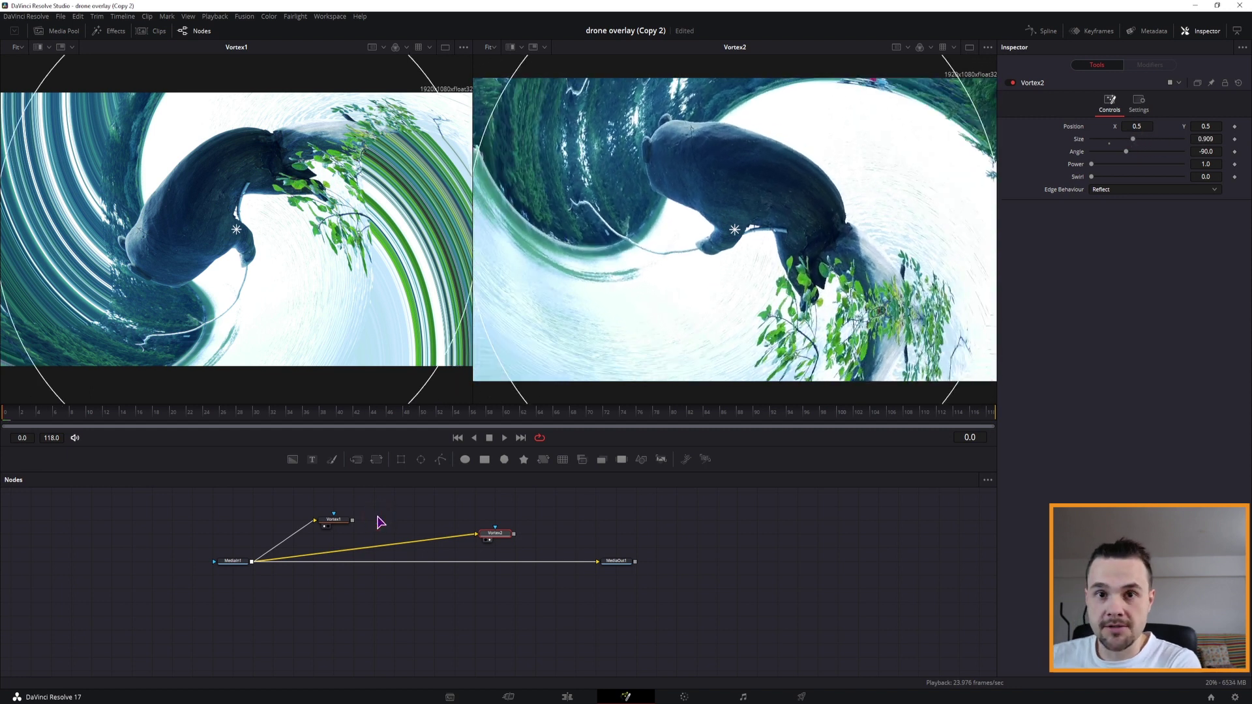
pyautogui.click(334, 521)
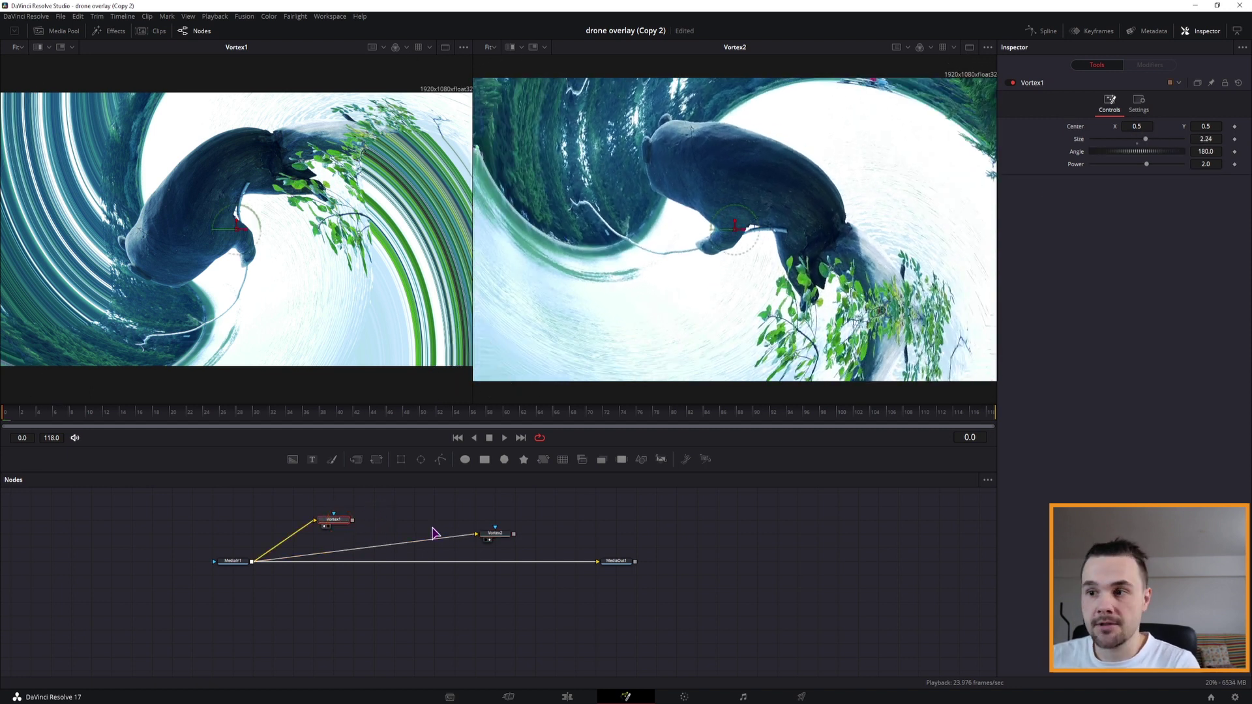
# Step: Copy and paste Vortex1 as Vortex1_1 below the main chain
pyautogui.click(497, 535)
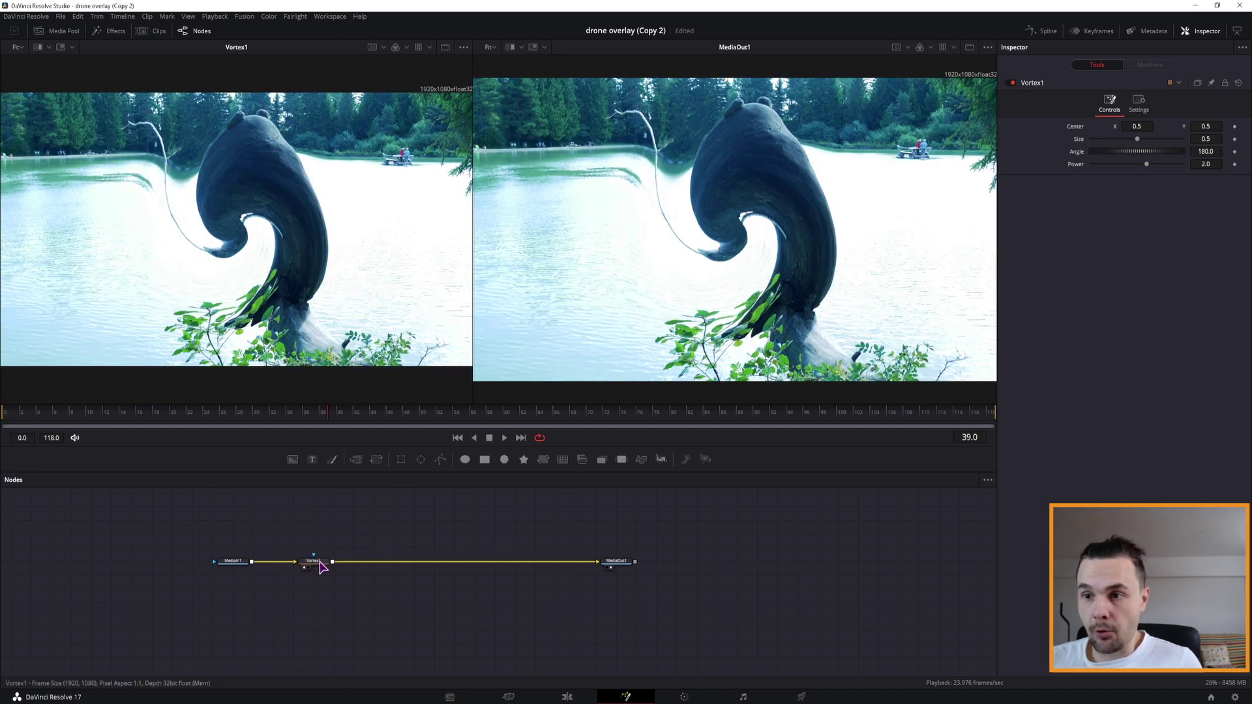
pyautogui.click(316, 564)
pyautogui.hotkey('ctrl', 'c')
pyautogui.click(388, 594)
pyautogui.hotkey('ctrl', 'v')
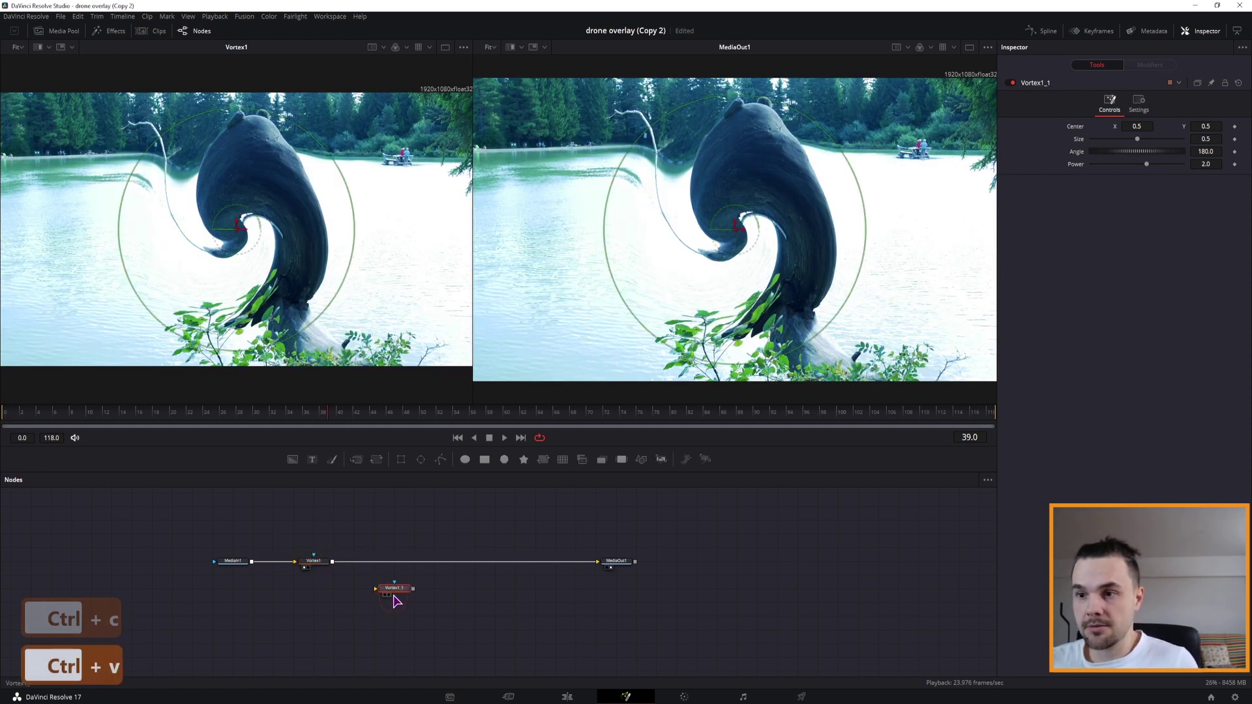
pyautogui.click(372, 591)
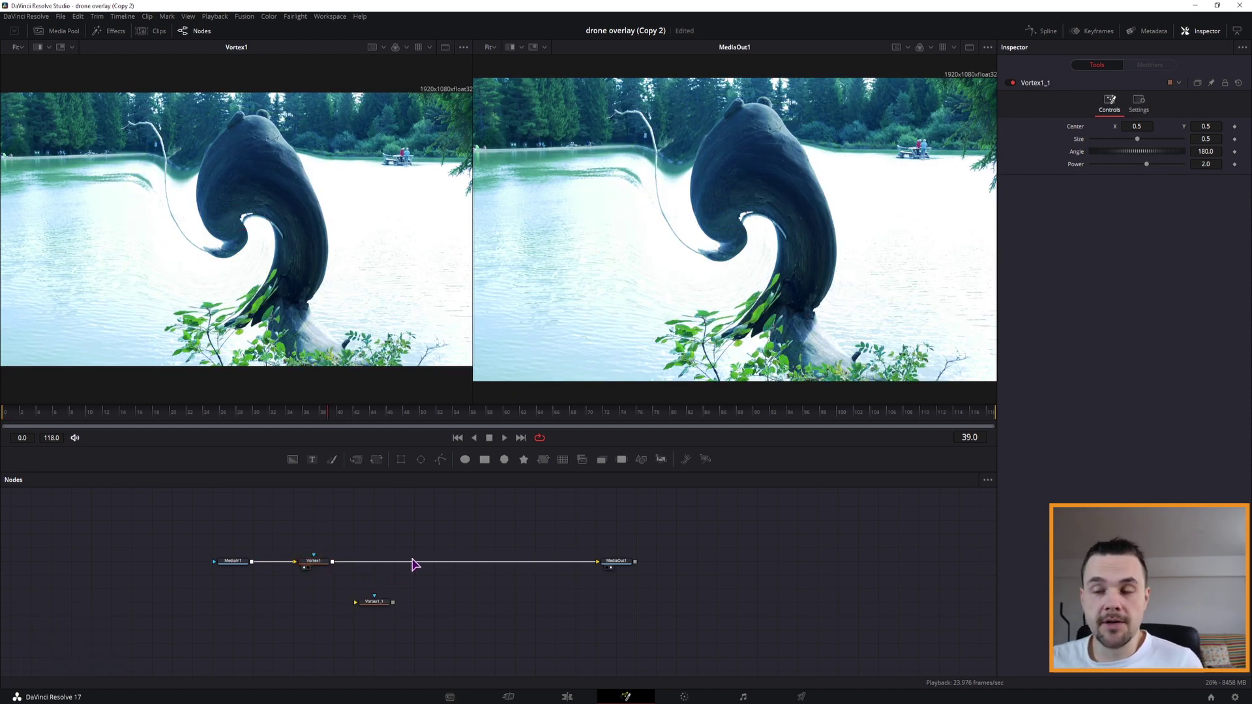
# Step: Add a FastNoise generator and wire its output into Vortex1_1
pyautogui.hotkey('ctrl', 'space')
pyautogui.write('fast')
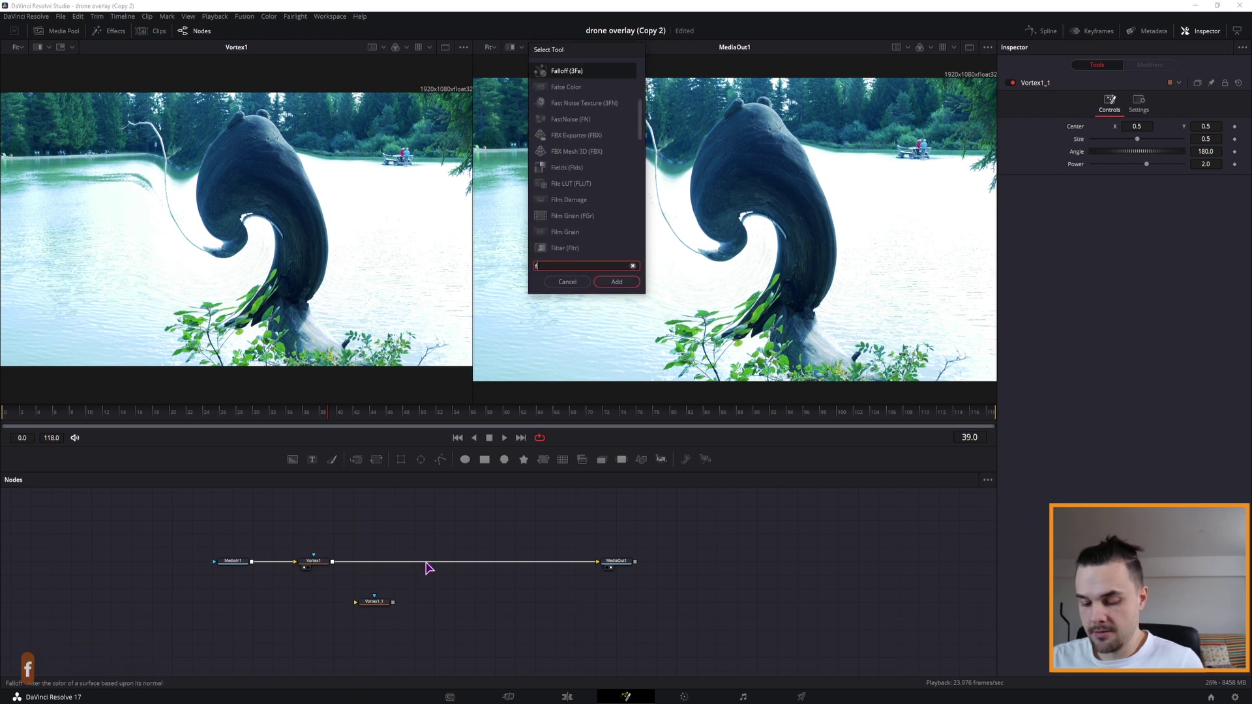
pyautogui.doubleClick(571, 87)
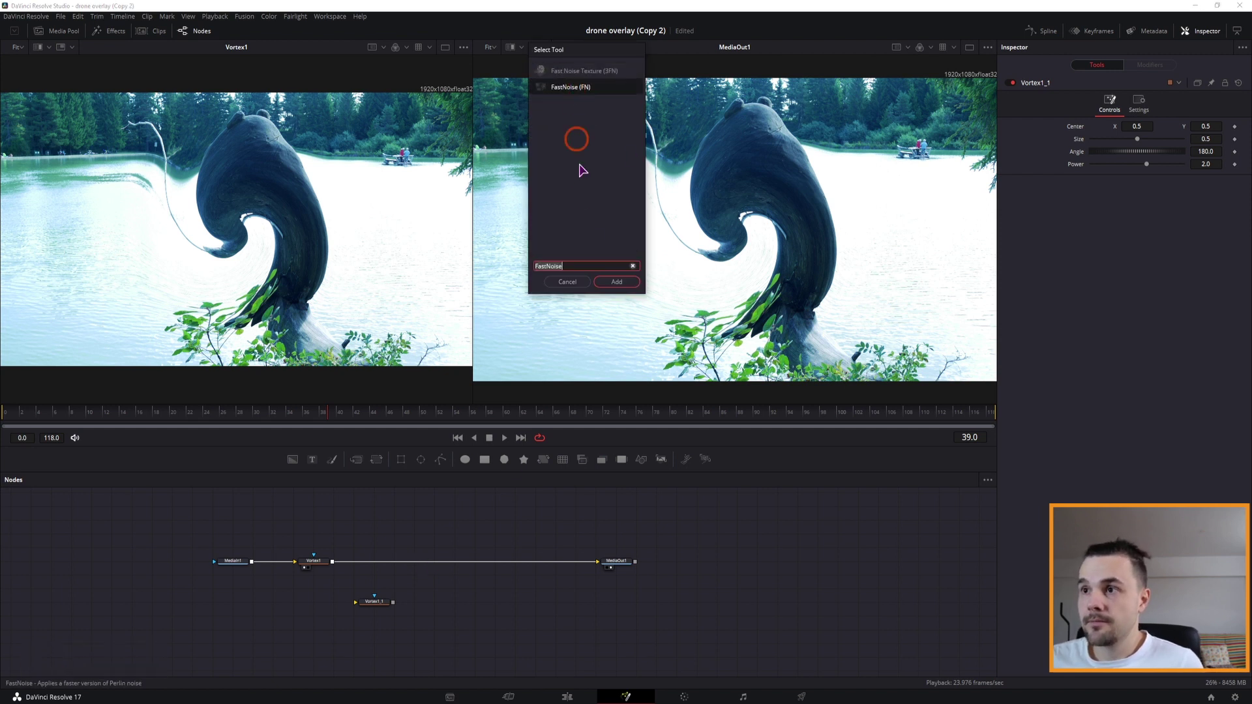
pyautogui.click(333, 603)
pyautogui.moveTo(332, 607); pyautogui.dragTo(373, 601)
pyautogui.moveTo(455, 605); pyautogui.dragTo(437, 603)
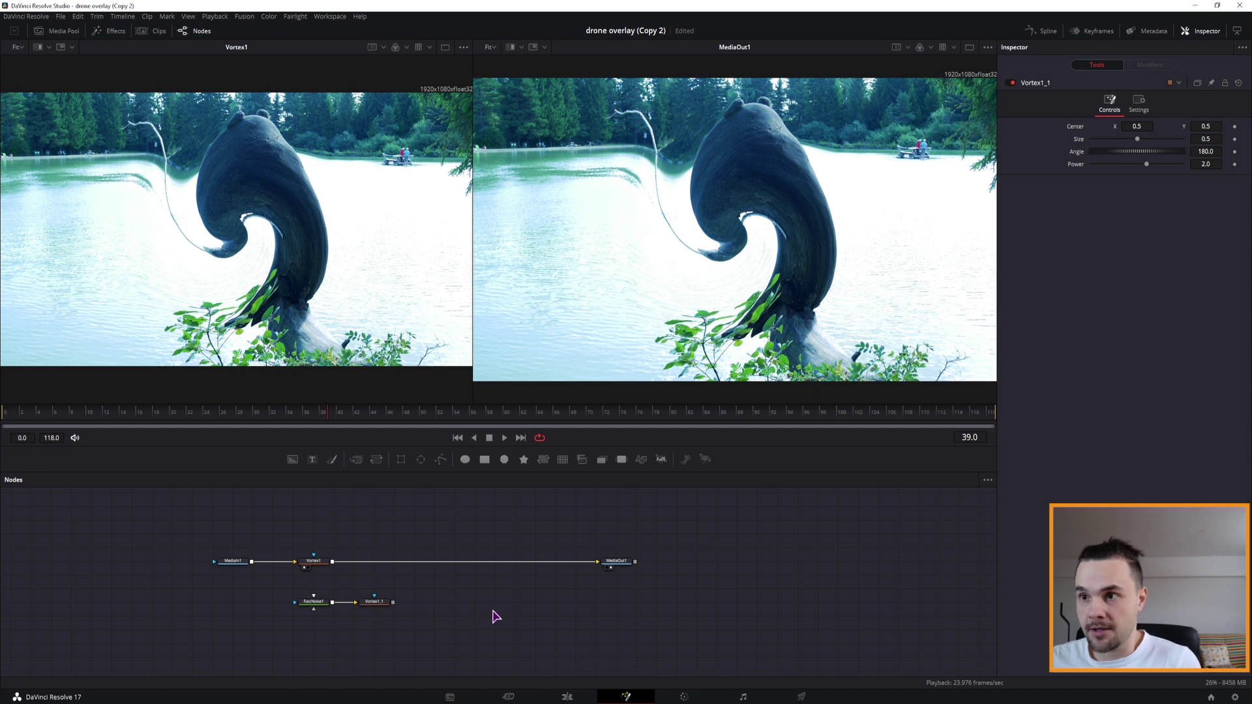
pyautogui.hotkey('ctrl', 'space')
# Step: Insert a Dissolve node between Vortex1 and MediaOut1
pyautogui.write('diss')
pyautogui.press('Return')
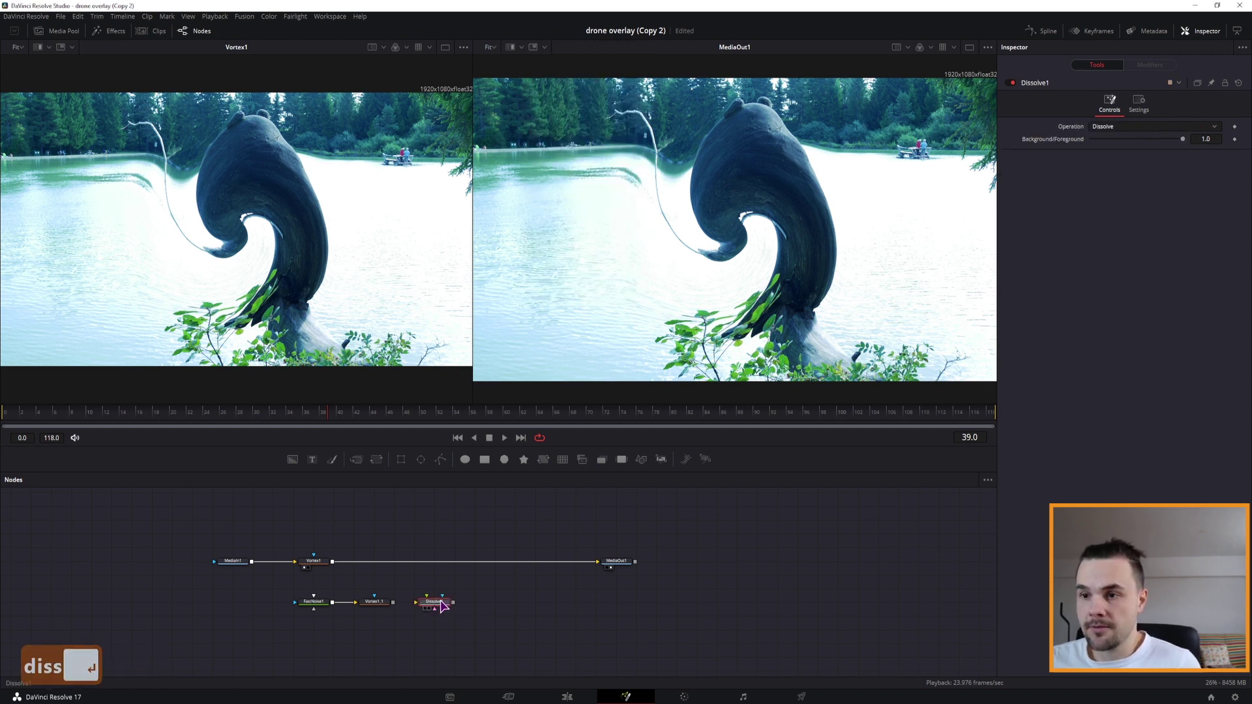
pyautogui.moveTo(442, 605); pyautogui.dragTo(383, 565)
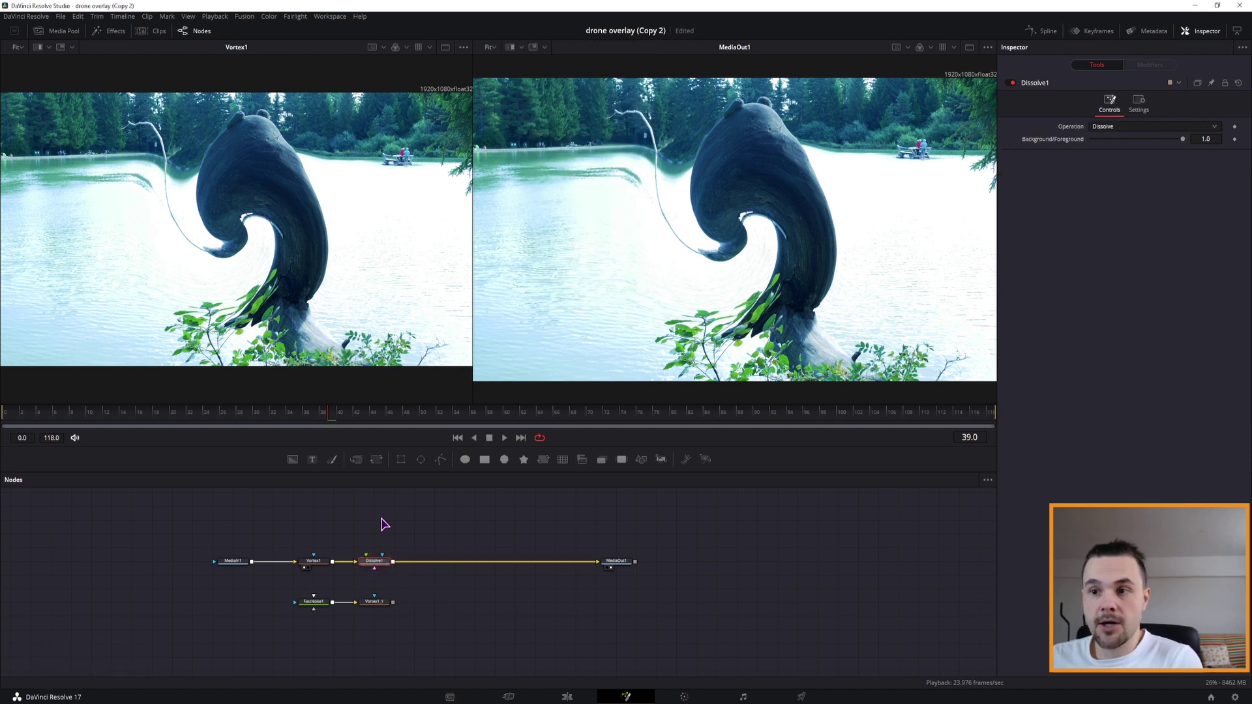
pyautogui.moveTo(367, 555); pyautogui.dragTo(413, 517)
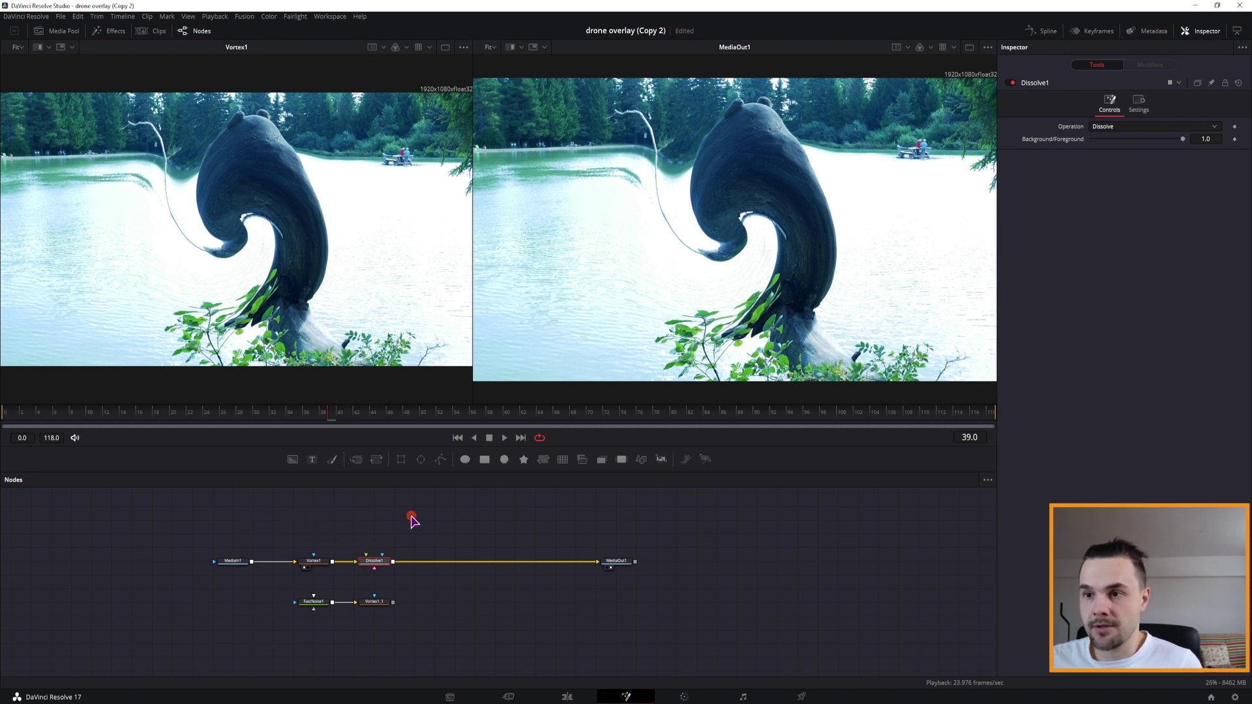
pyautogui.click(364, 494)
# Step: Wire a fully transparent Background node with alpha 0 into Dissolve1
pyautogui.moveTo(293, 460); pyautogui.dragTo(374, 556)
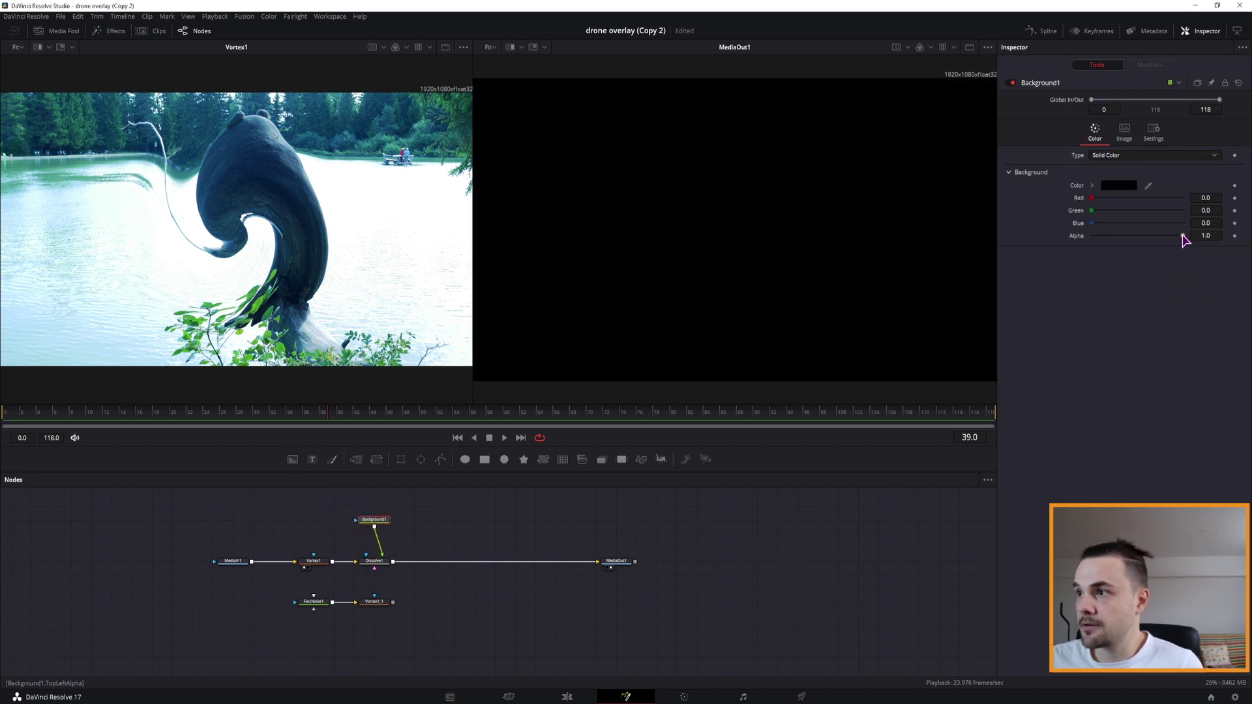
pyautogui.moveTo(1183, 236); pyautogui.dragTo(1079, 236)
pyautogui.click(367, 522)
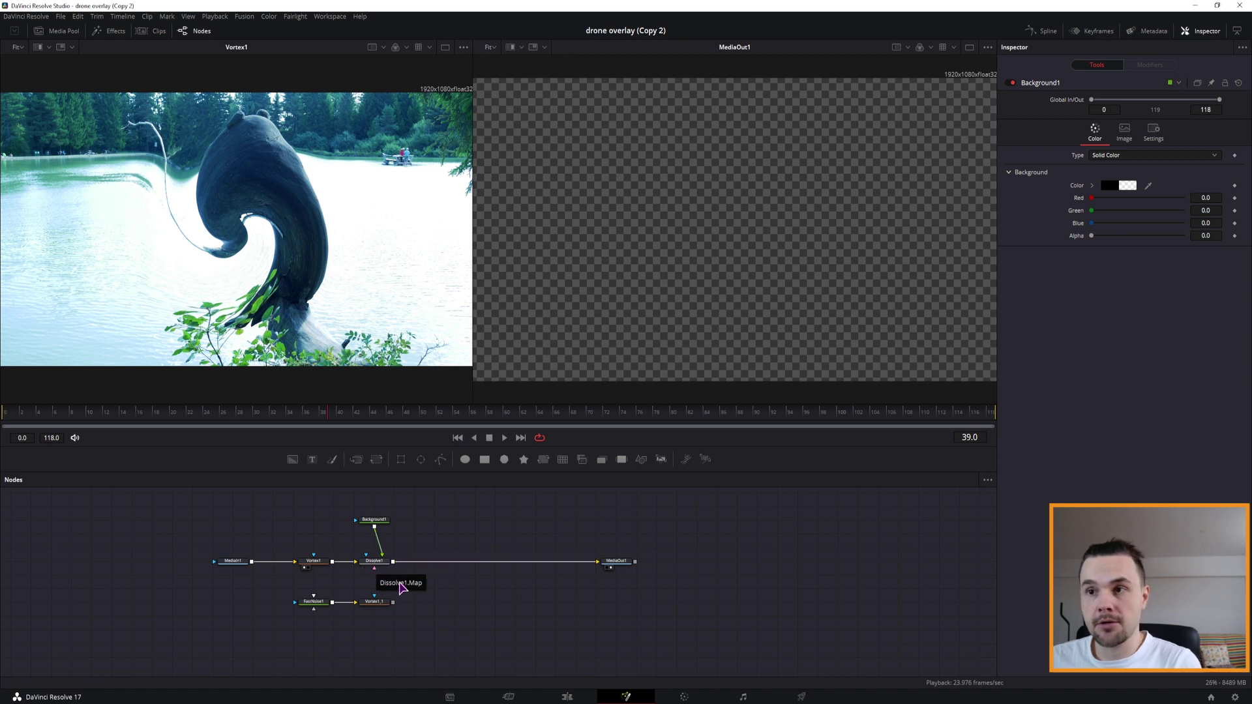
pyautogui.click(315, 564)
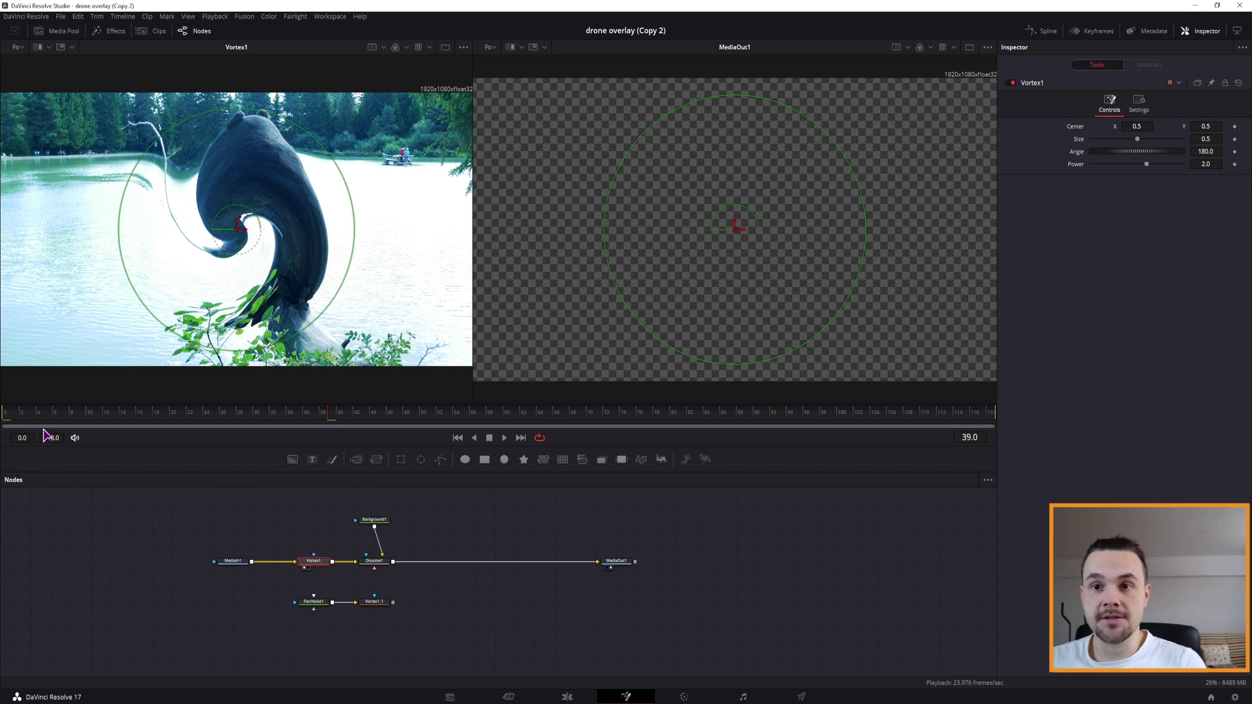
# Step: Keyframe Vortex1's Angle at -720 on frame 0, then move to frame 12
pyautogui.click(3, 428)
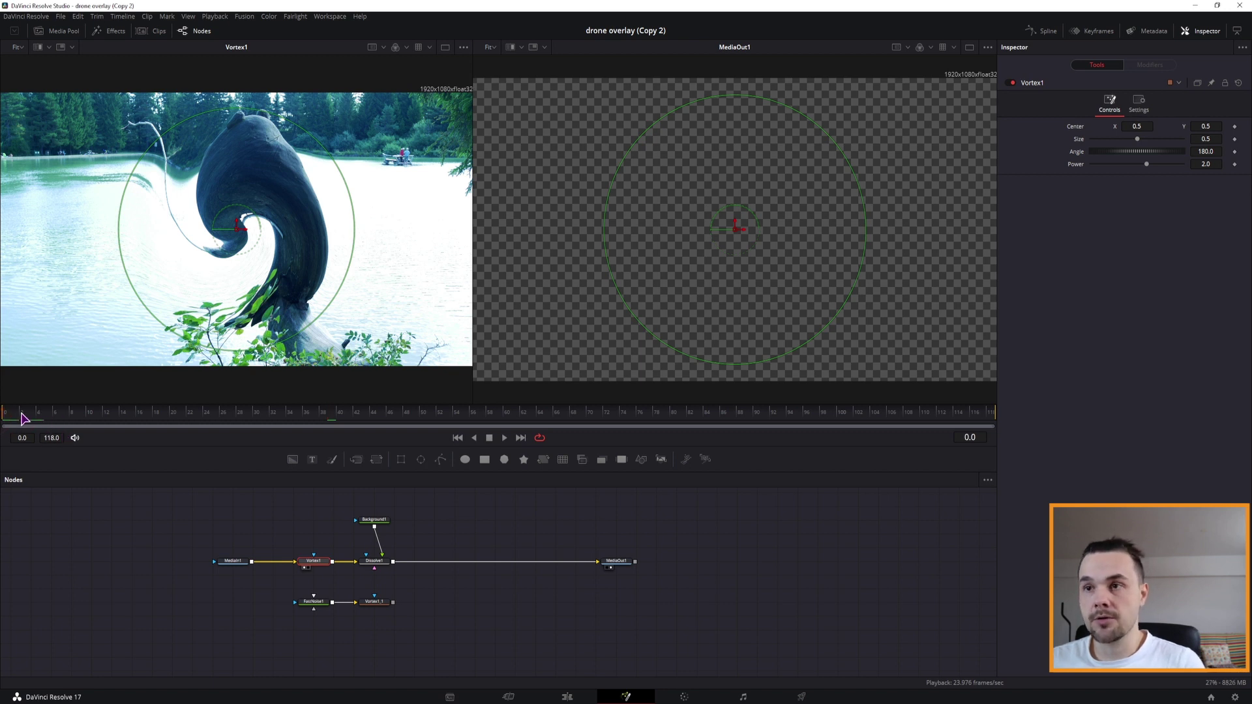
pyautogui.click(1217, 153)
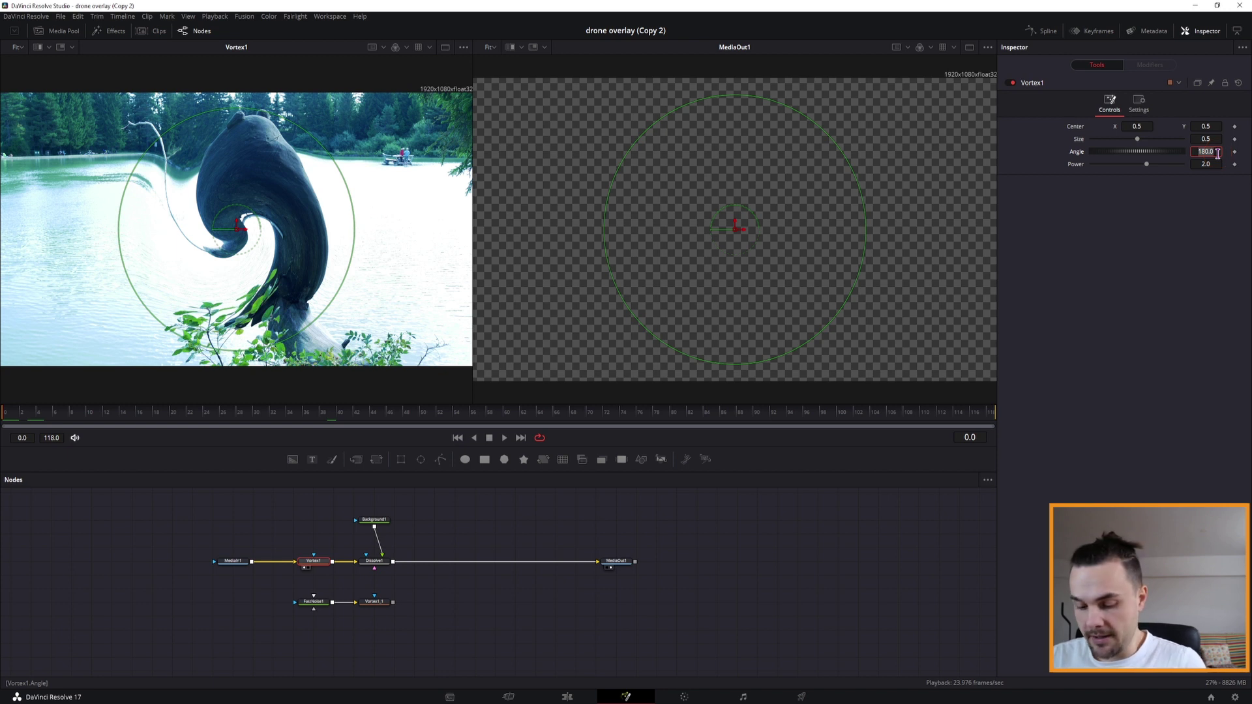
pyautogui.write('-720')
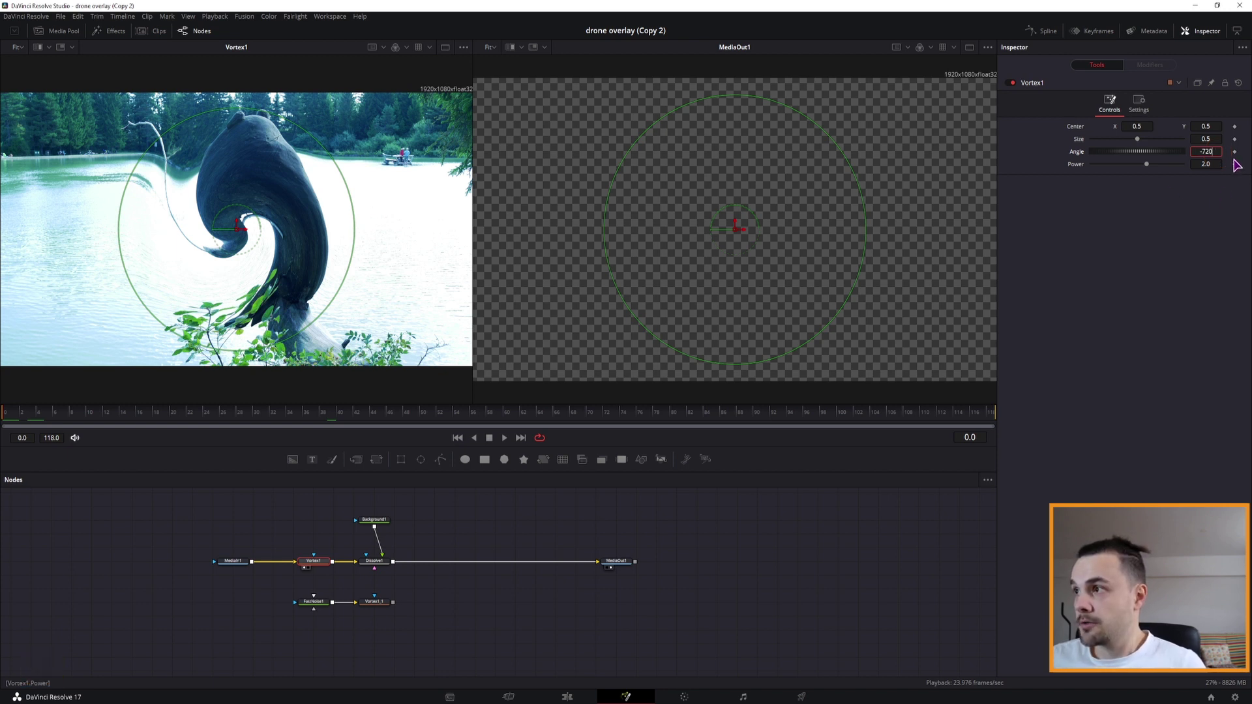
pyautogui.click(1217, 210)
pyautogui.click(1234, 152)
pyautogui.click(180, 427)
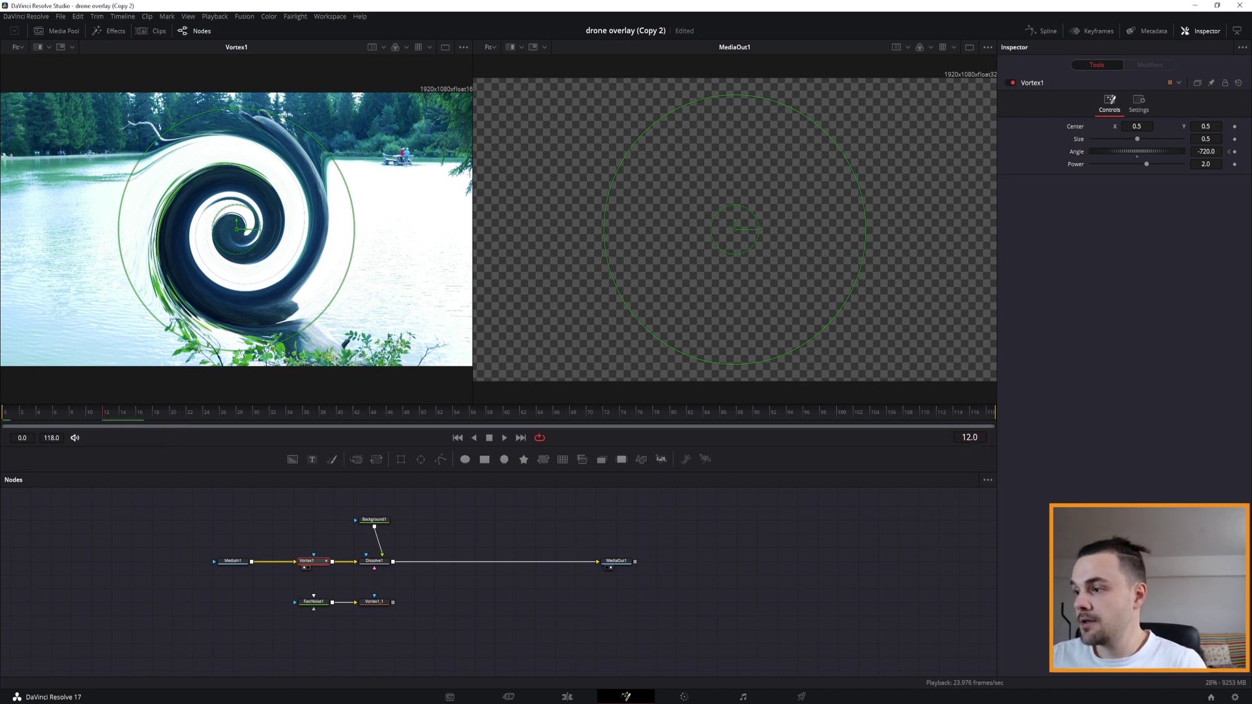
pyautogui.click(1235, 698)
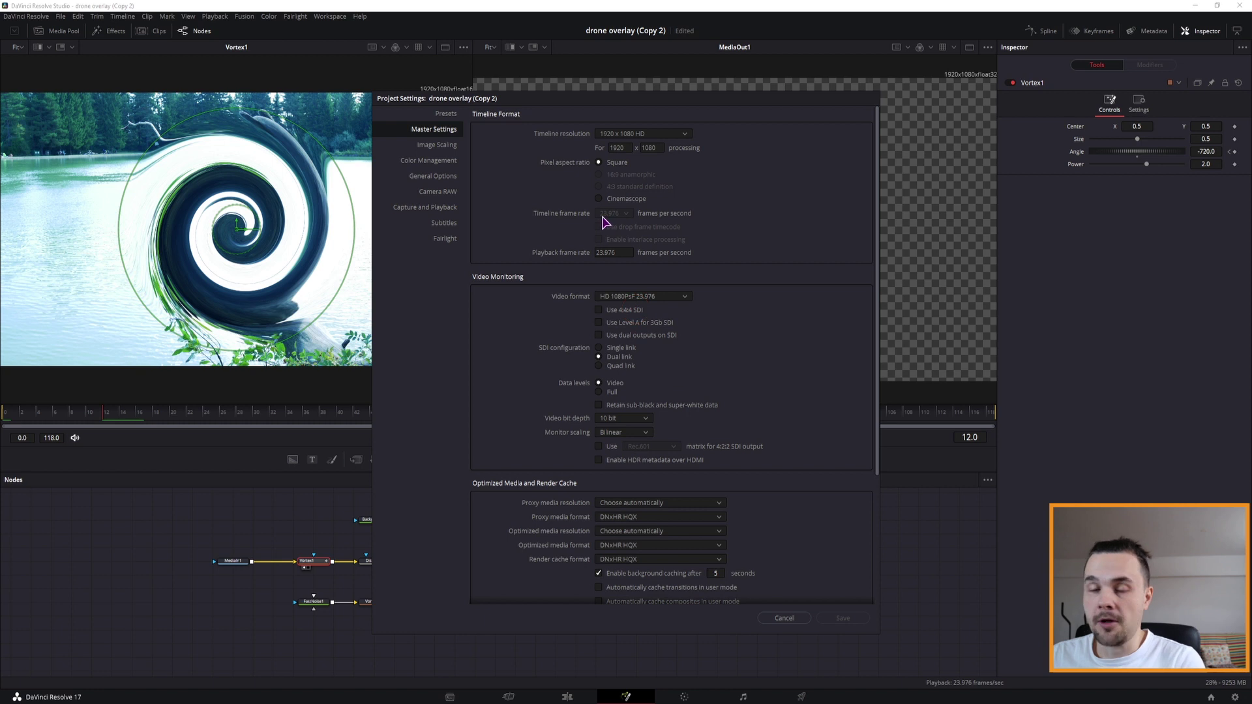
pyautogui.click(790, 619)
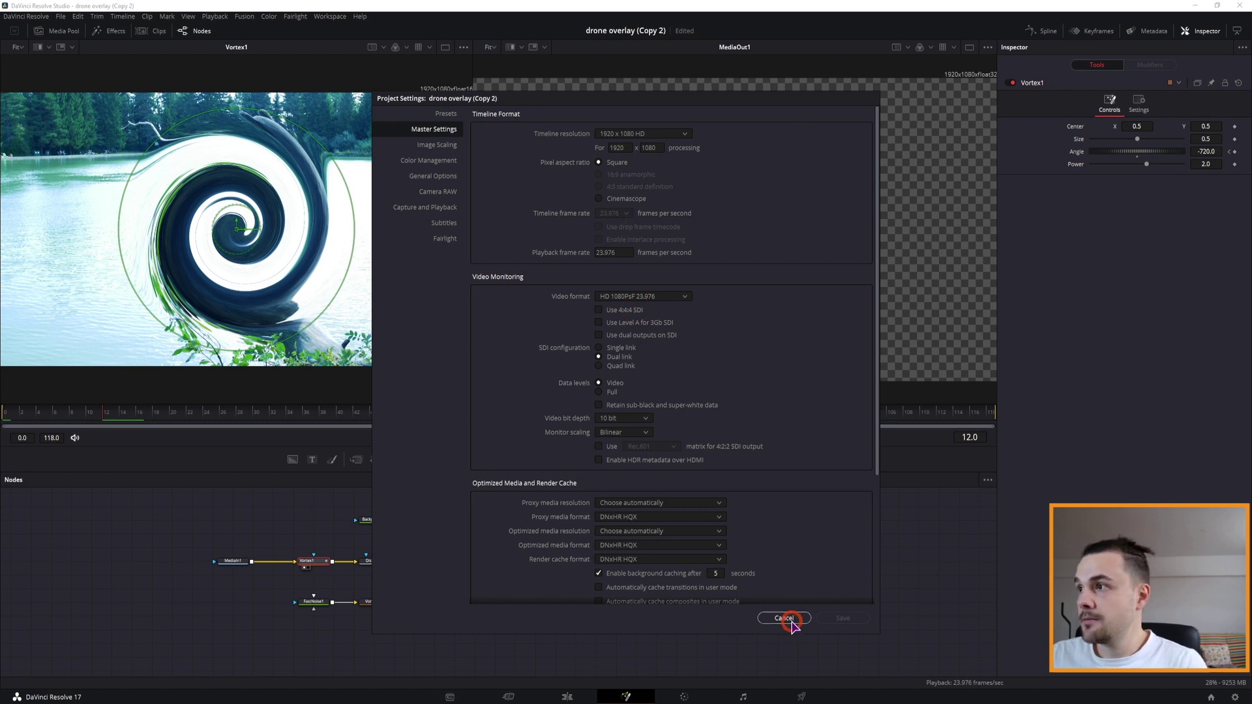
# Step: Set Vortex1's Angle to 0 at frame 12 and its Size to 1.2
pyautogui.click(1208, 152)
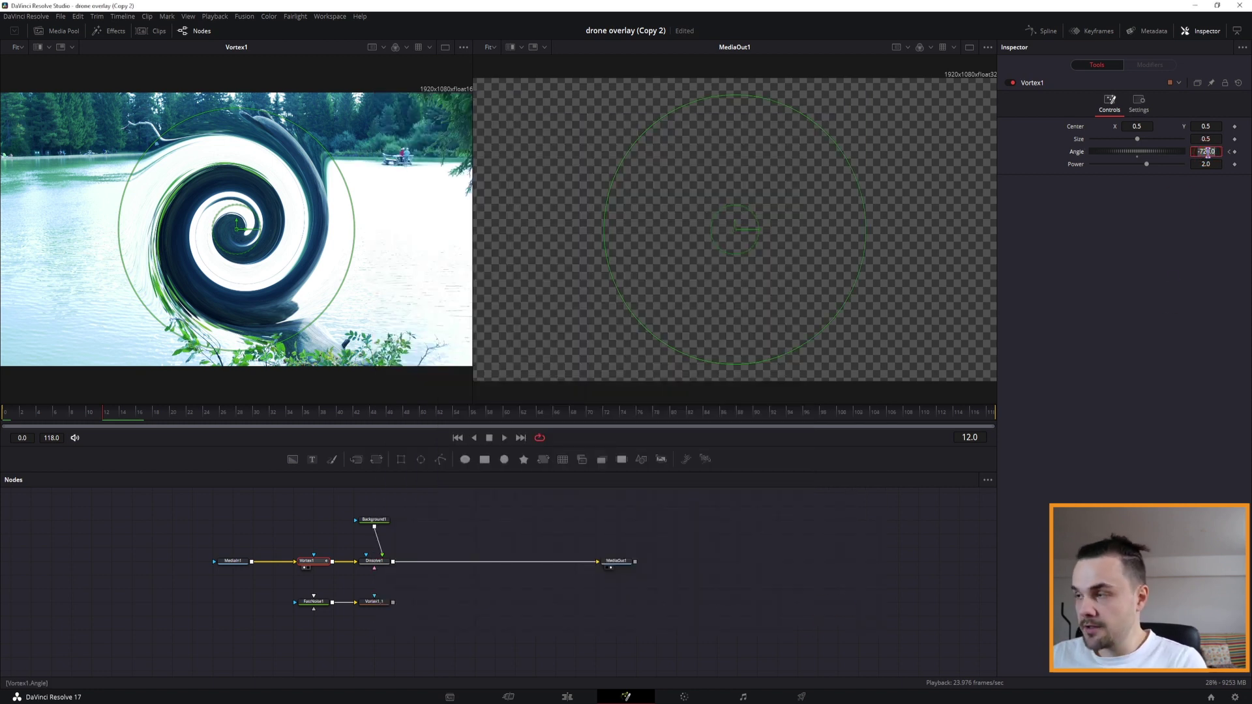
pyautogui.write('0')
pyautogui.press('Return')
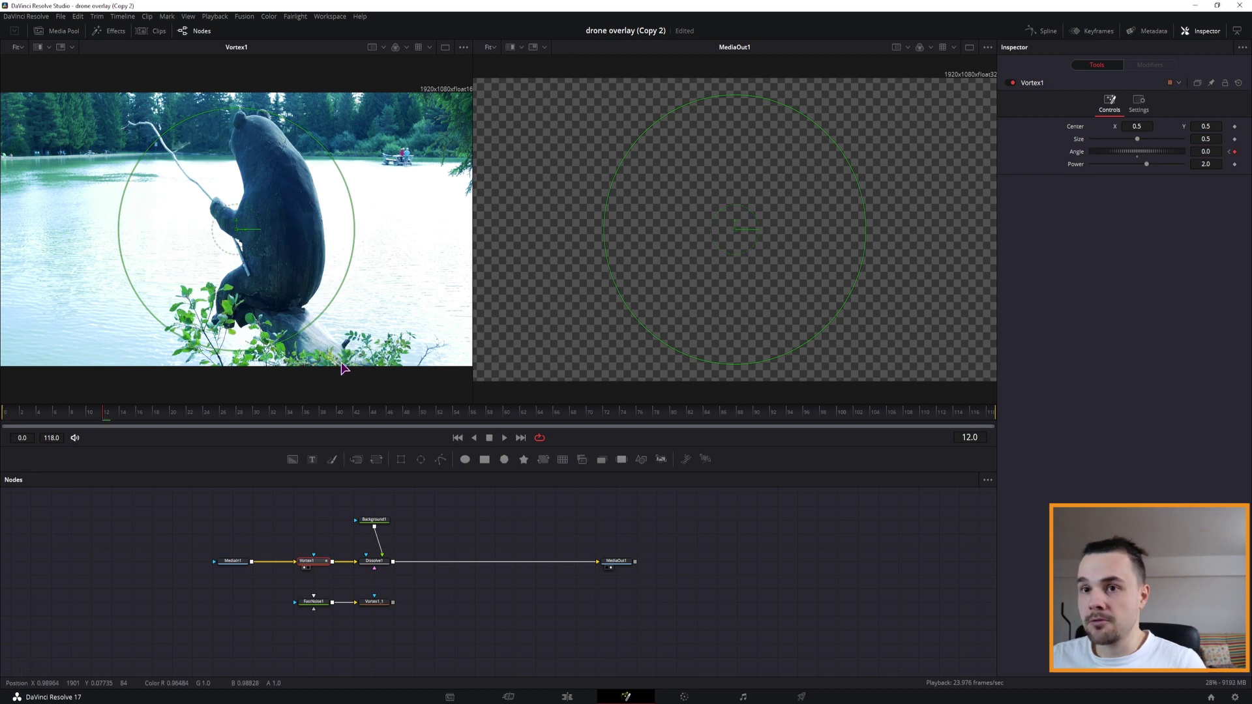
pyautogui.moveTo(105, 413); pyautogui.dragTo(10, 415)
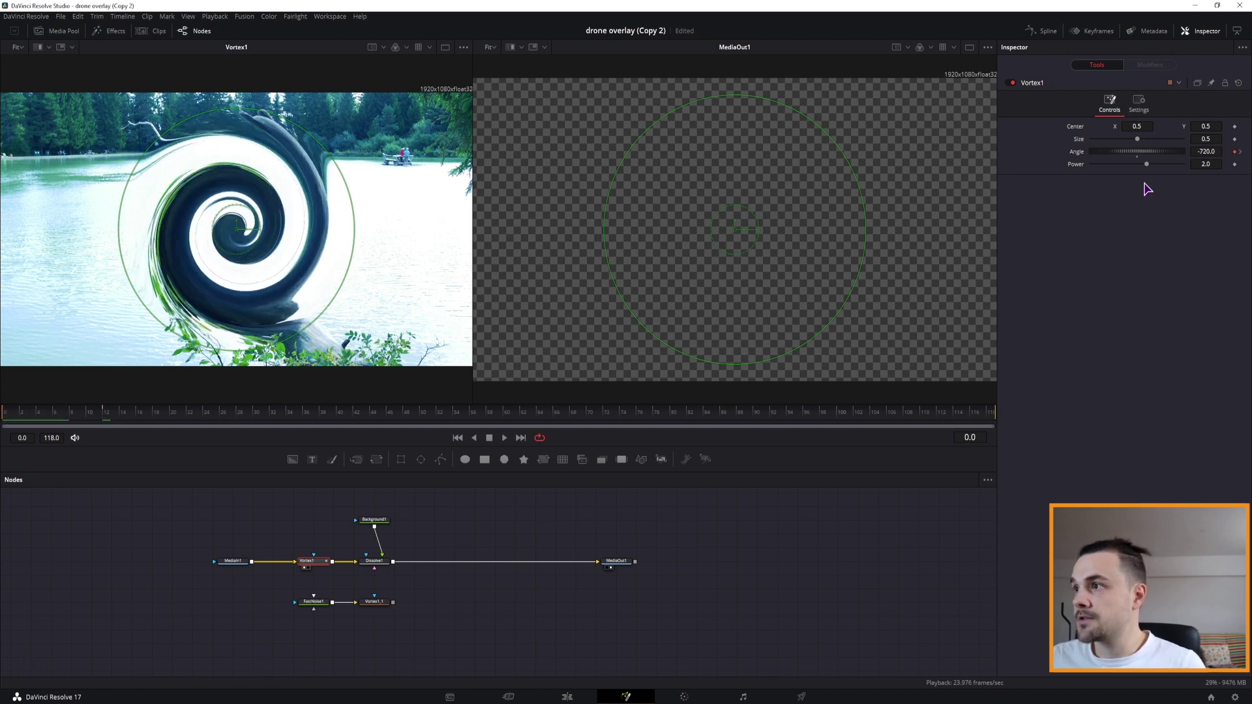
pyautogui.moveTo(1139, 142); pyautogui.dragTo(1142, 143)
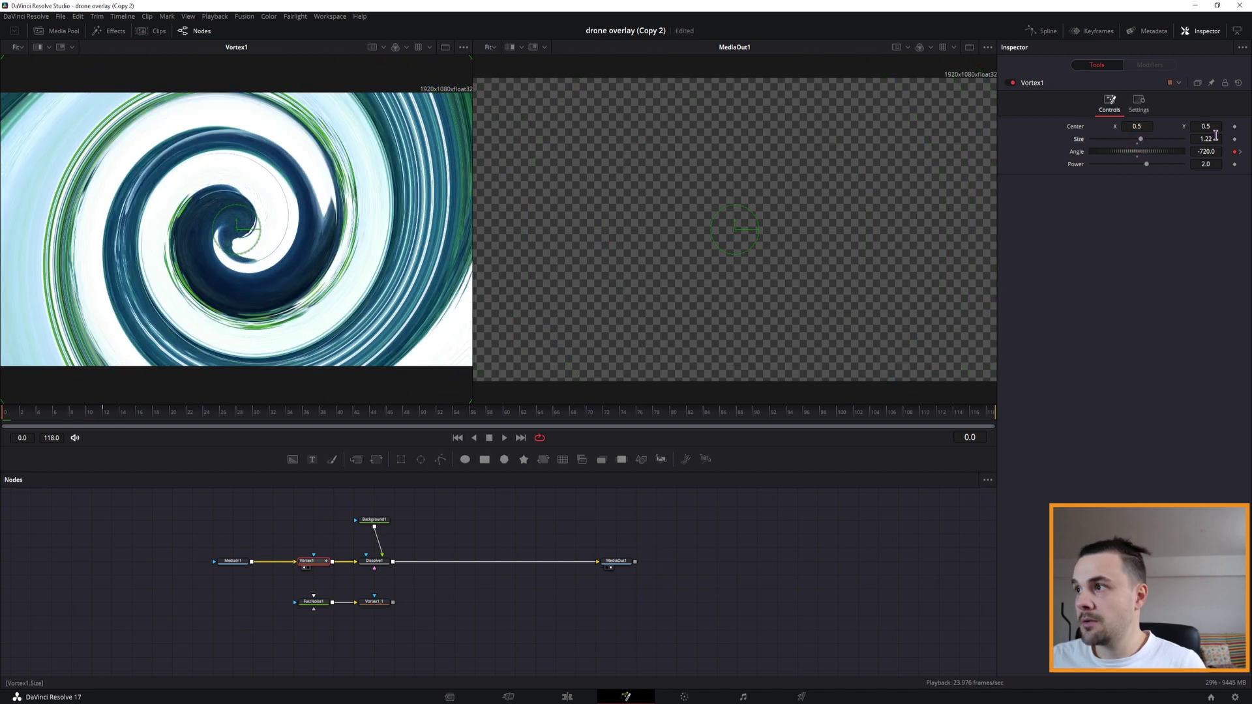
pyautogui.press('BackSpace')
pyautogui.click(1188, 271)
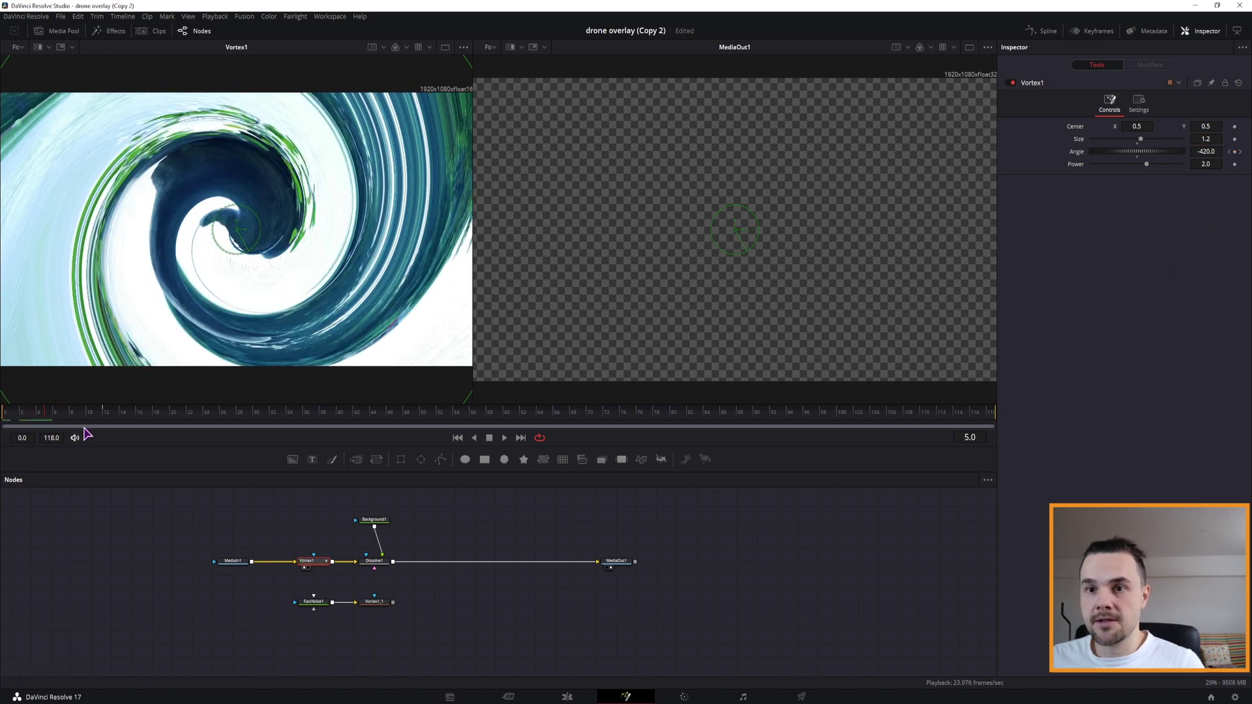
pyautogui.click(49, 415)
# Step: Turn Vortex1_1's Angle into an expression linked to Vortex1.Angle
pyautogui.moveTo(49, 415); pyautogui.dragTo(13, 416)
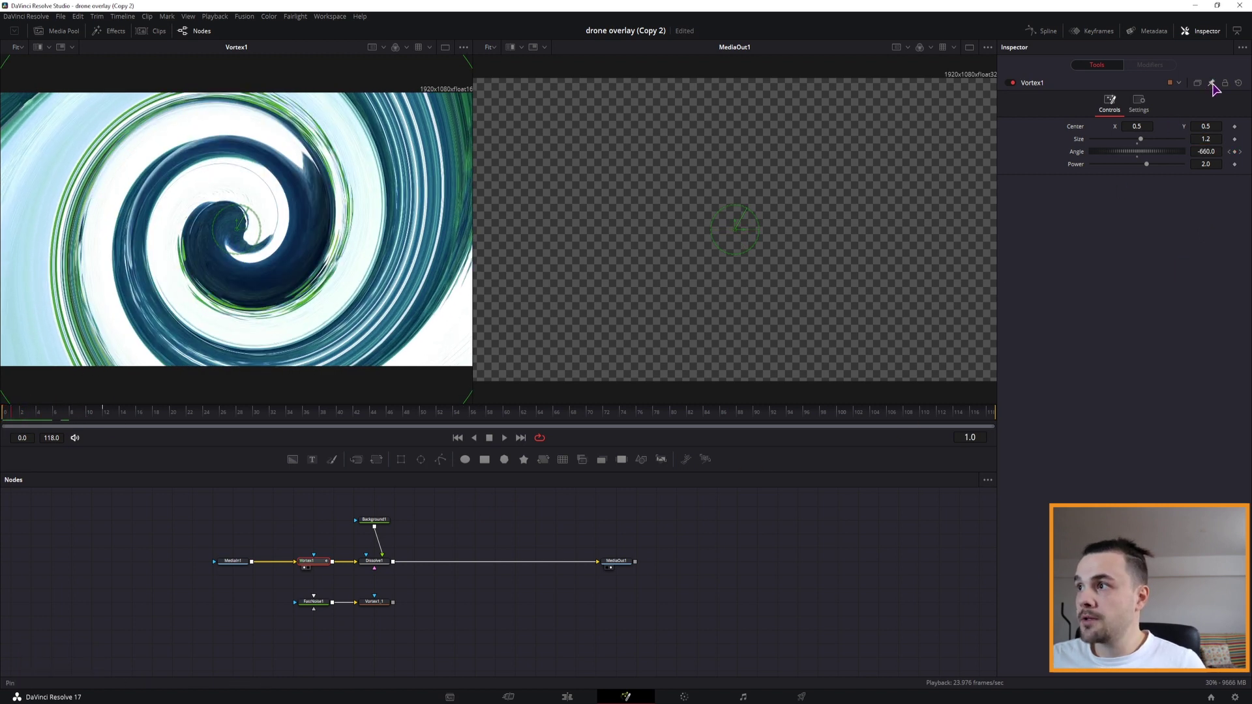
pyautogui.click(376, 604)
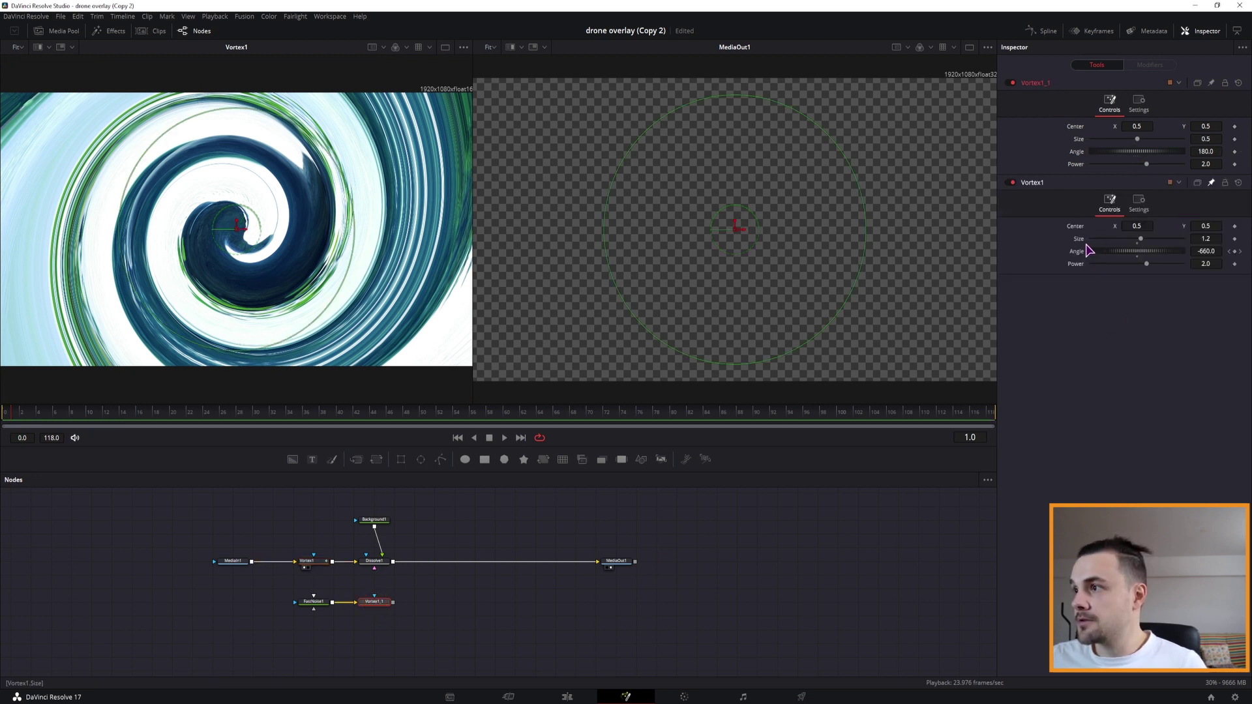
pyautogui.click(1212, 152)
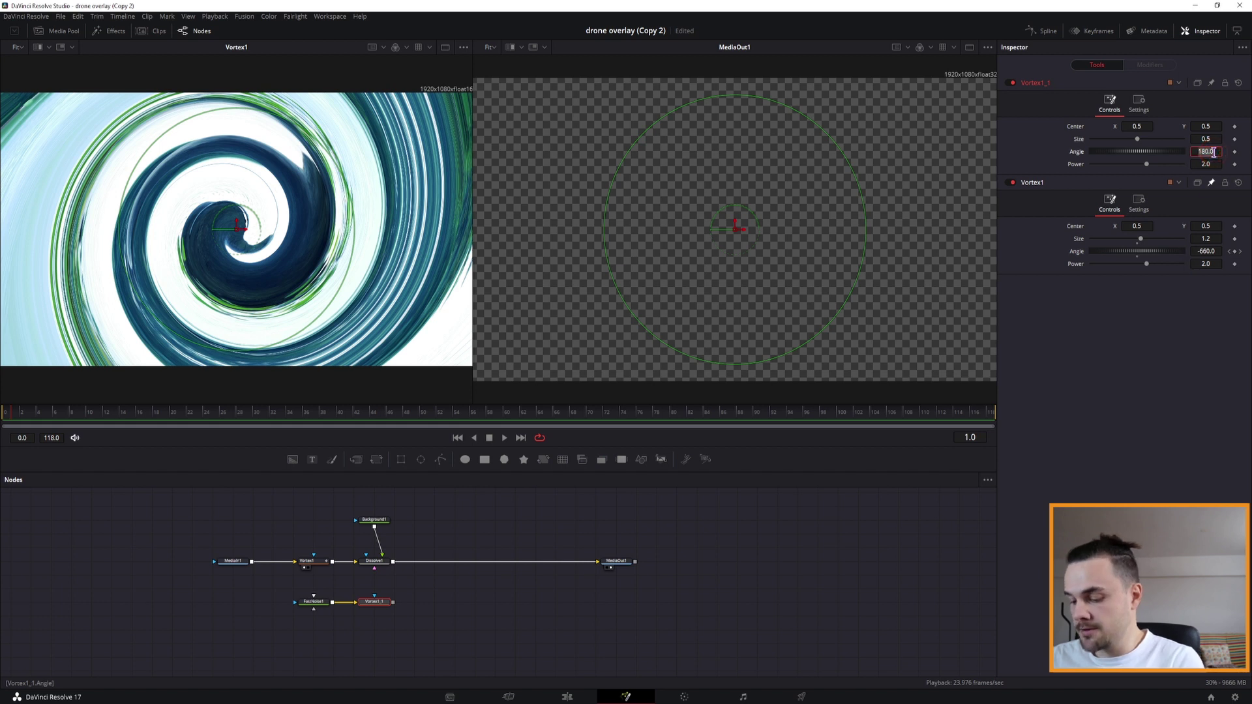
pyautogui.write('-')
pyautogui.press('Return')
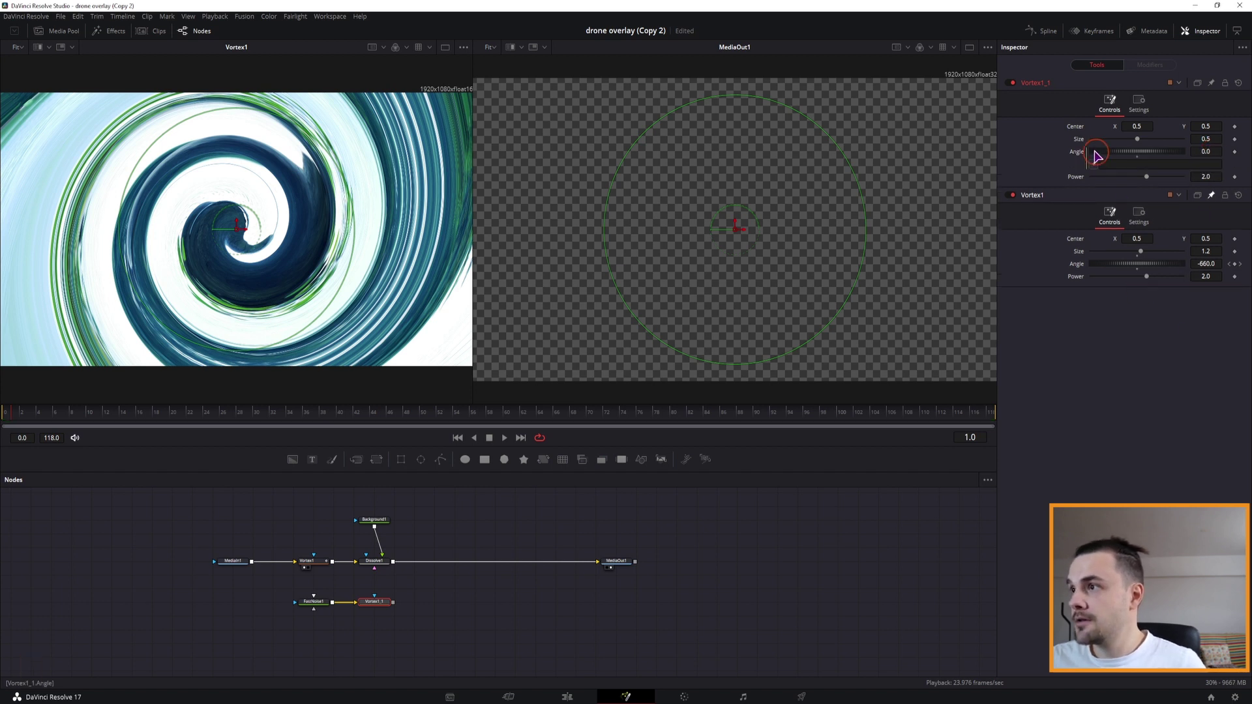
pyautogui.moveTo(1094, 164); pyautogui.dragTo(1079, 264)
pyautogui.press('Left')
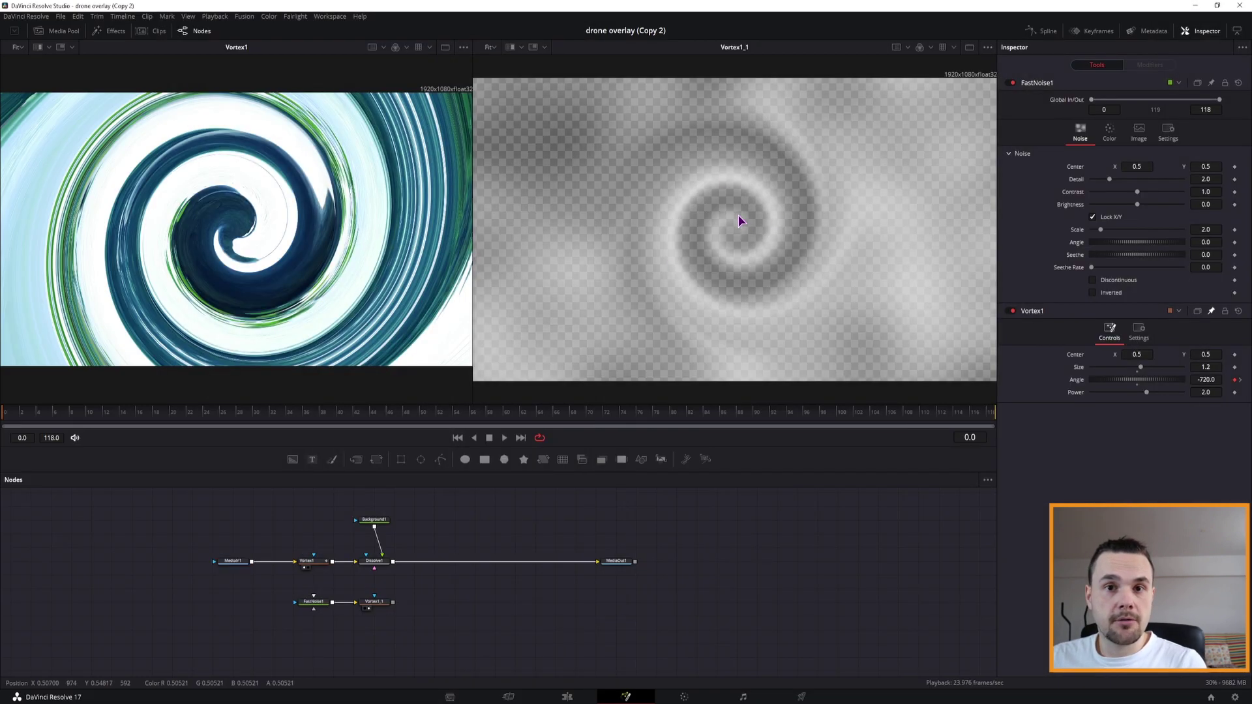
# Step: Give FastNoise1 Scale 10, Detail 4.17, Brightness -0.23 and enable Discontinuous
pyautogui.click(308, 608)
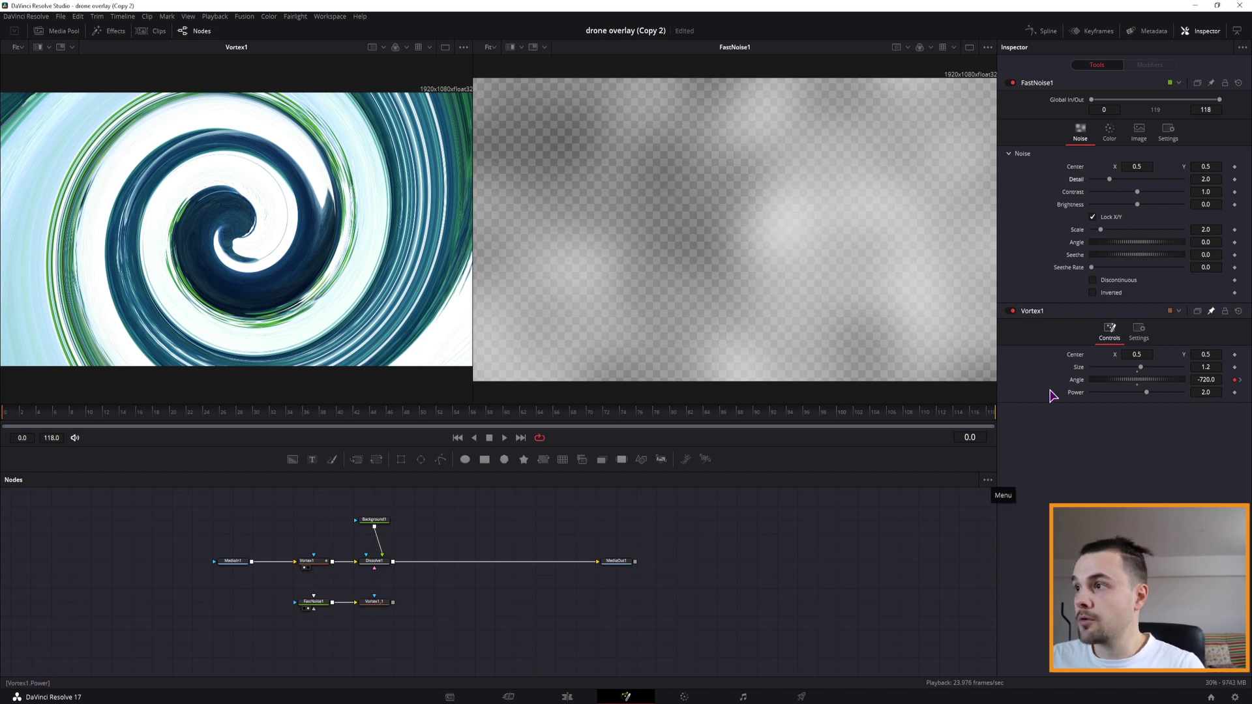
pyautogui.moveTo(1103, 229); pyautogui.dragTo(1143, 234)
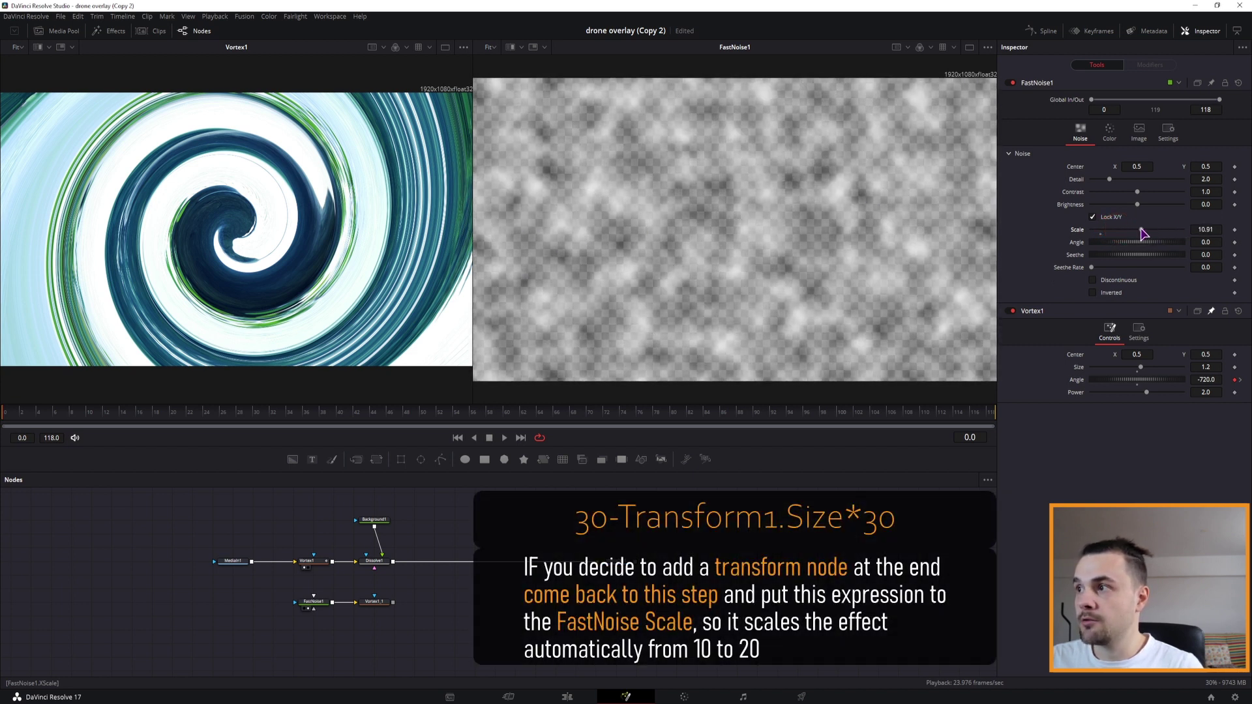
pyautogui.doubleClick(1212, 229)
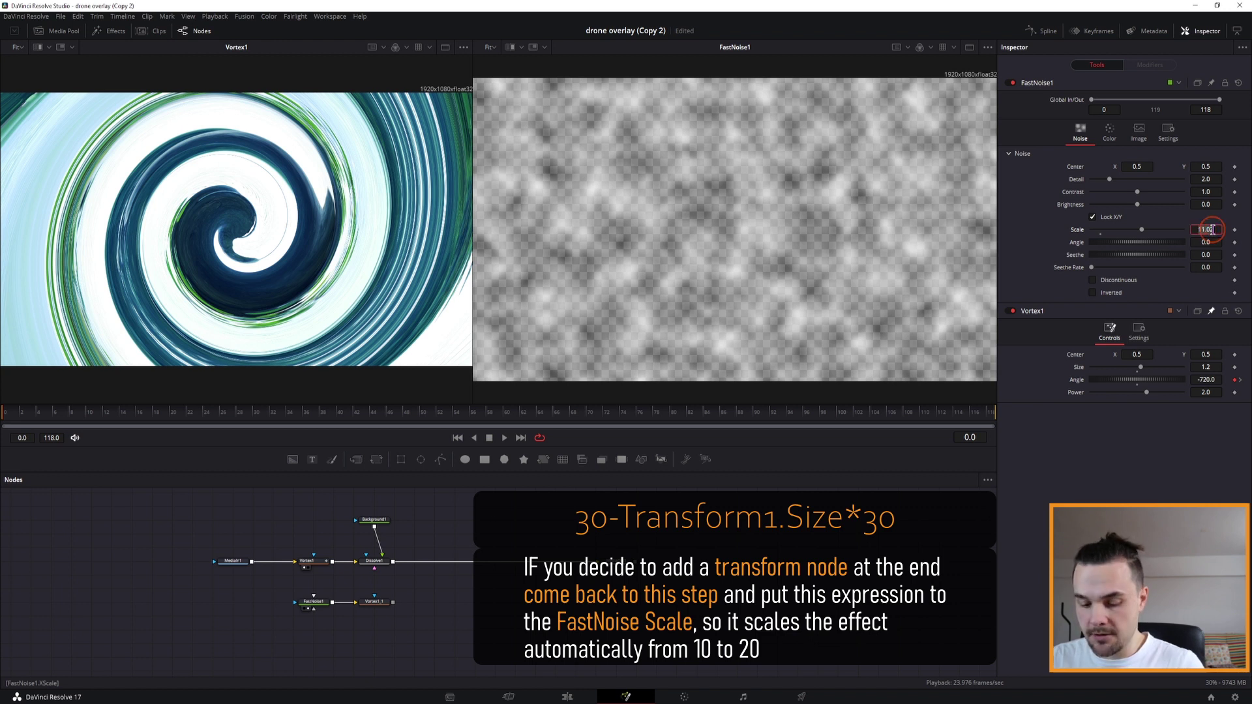
pyautogui.write('10')
pyautogui.press('Return')
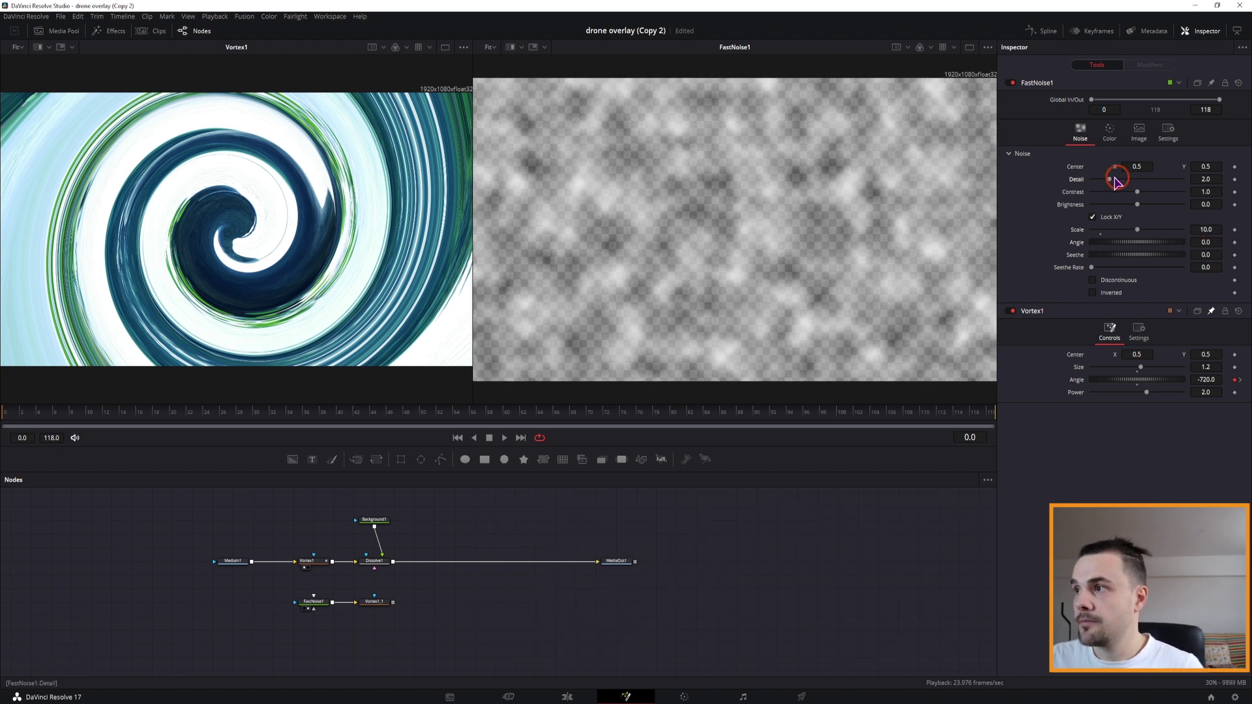
pyautogui.moveTo(1109, 178)
pyautogui.mouseDown()
pyautogui.moveTo(1150, 182)
pyautogui.moveTo(1107, 185)
pyautogui.mouseUp()
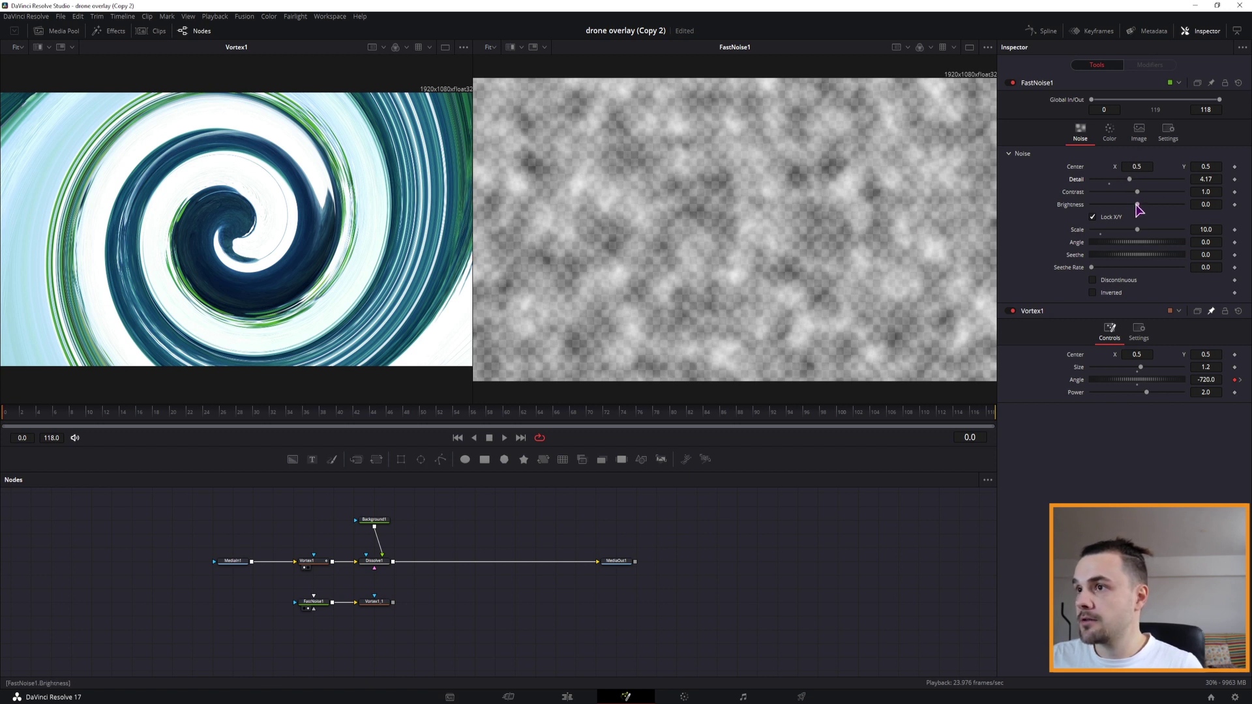
pyautogui.moveTo(1137, 202); pyautogui.dragTo(1129, 204)
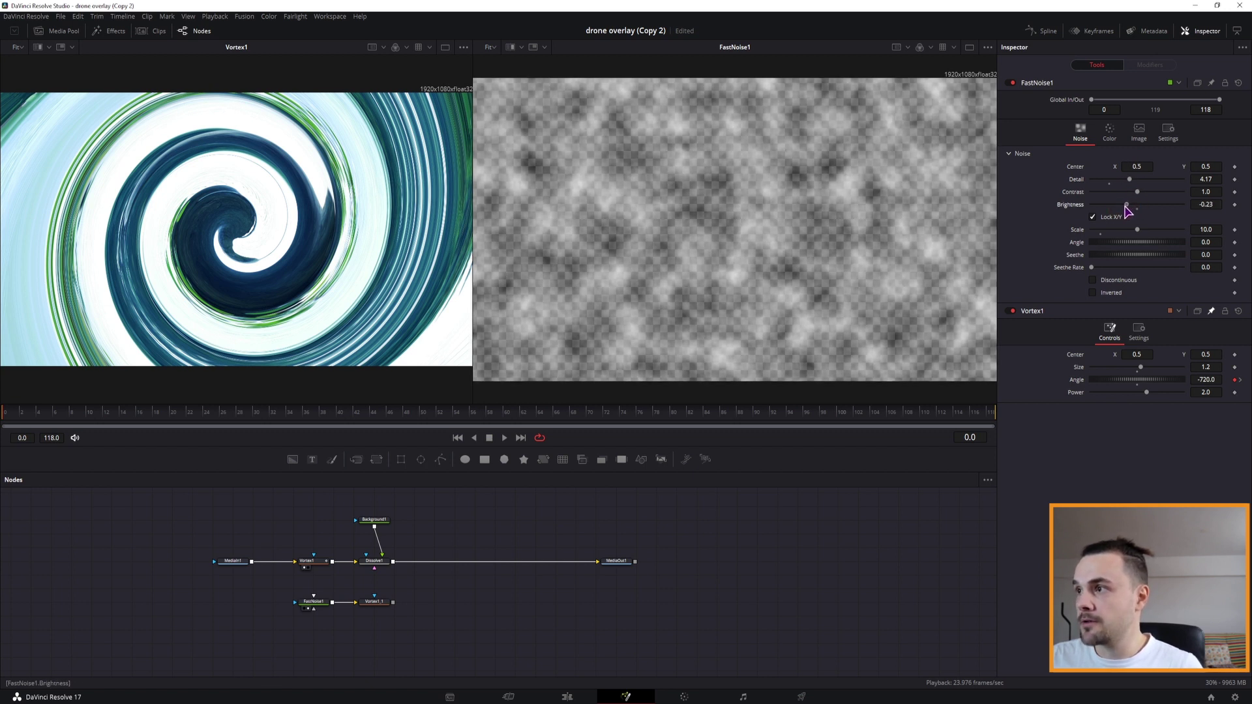
pyautogui.click(1094, 280)
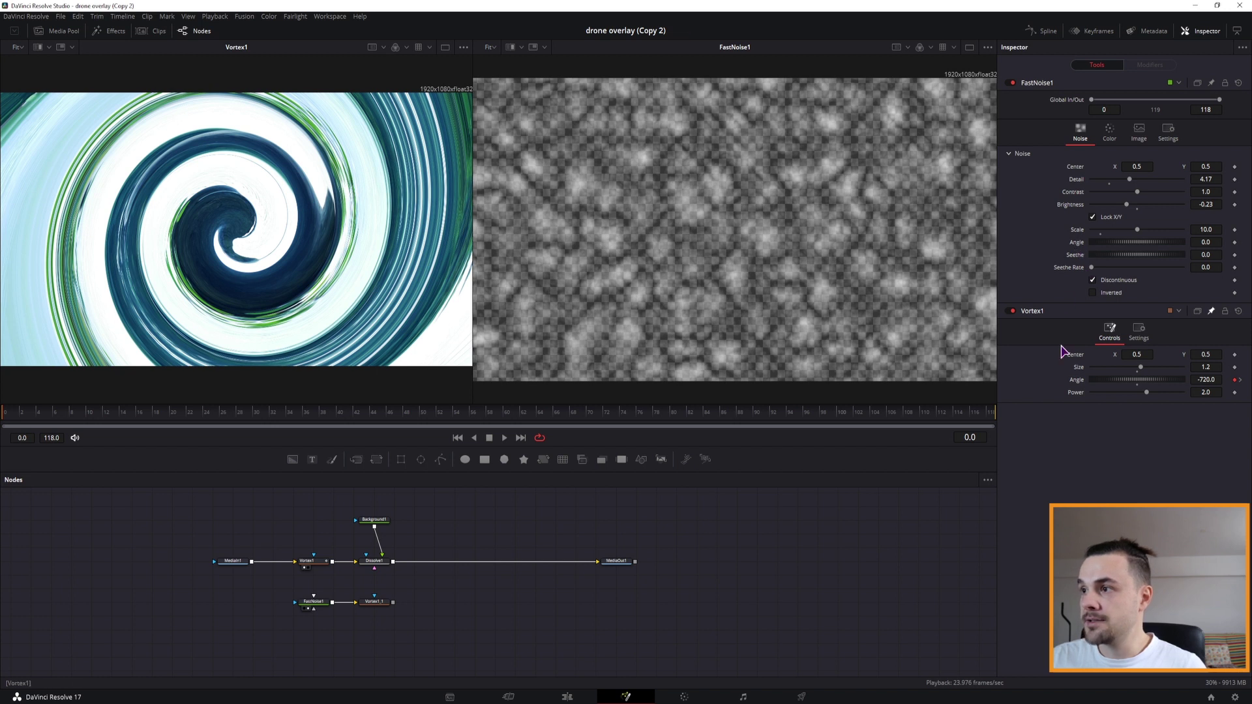
# Step: Drive FastNoise1's Angle with an expression linked to Vortex1.Angle
pyautogui.rightClick(1078, 243)
pyautogui.click(1103, 360)
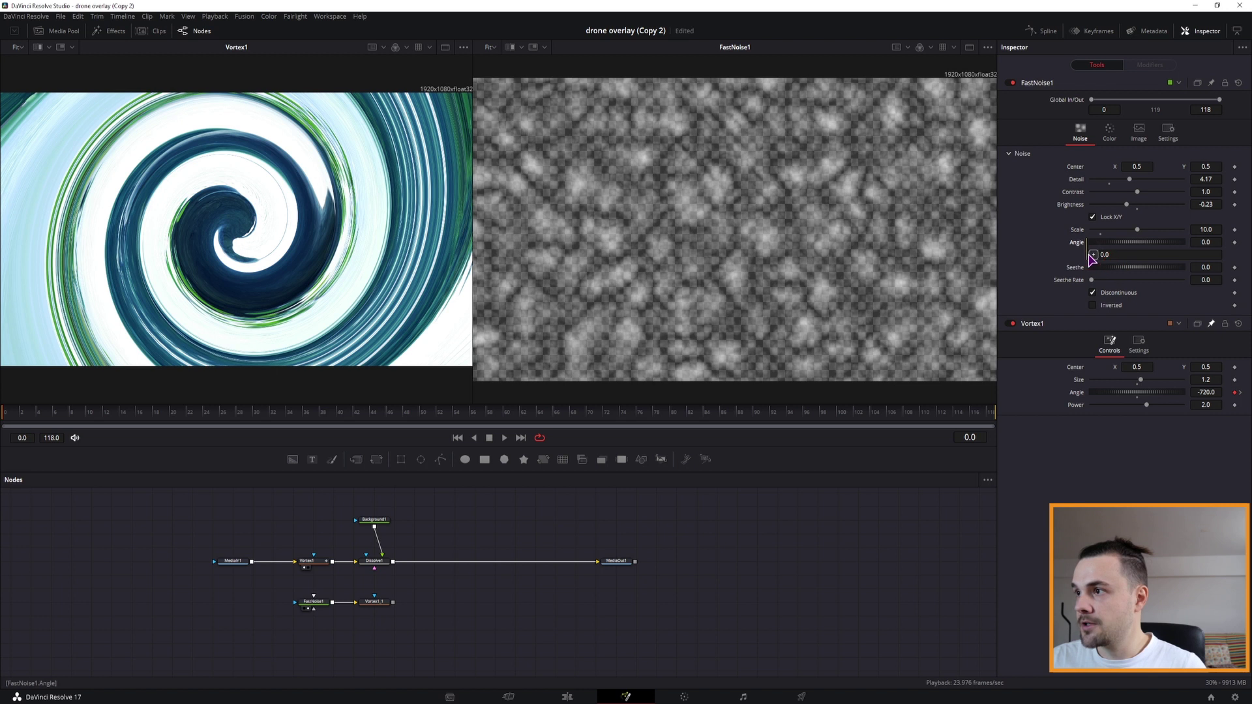
pyautogui.moveTo(1093, 255); pyautogui.dragTo(1078, 393)
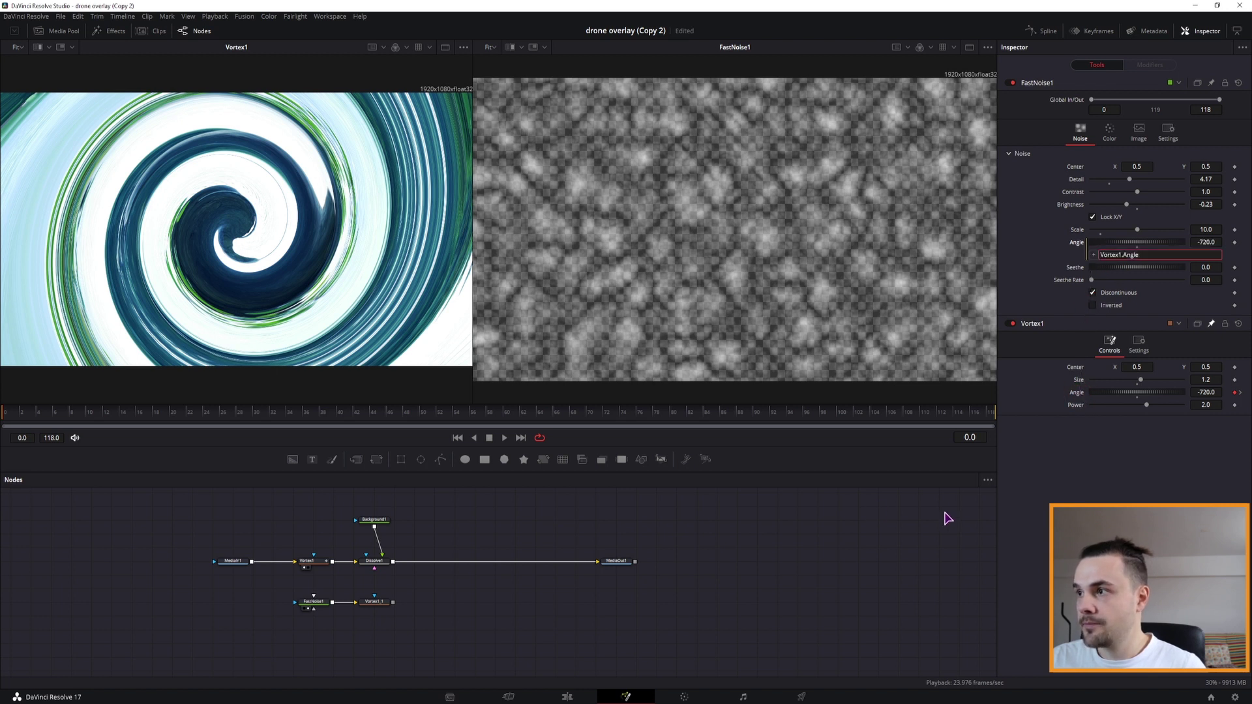
# Step: Feed Vortex1_1's swirled noise into Dissolve1 as its map and view the output
pyautogui.click(369, 609)
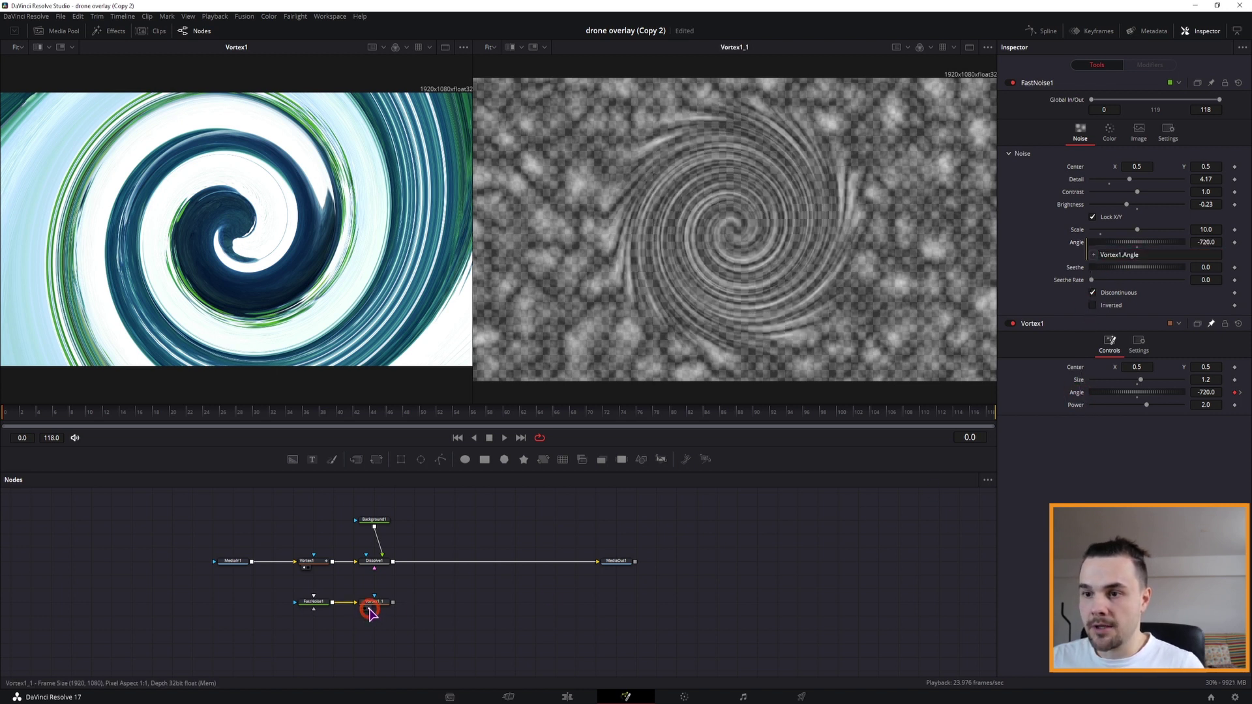
pyautogui.moveTo(393, 603); pyautogui.dragTo(374, 572)
pyautogui.click(373, 562)
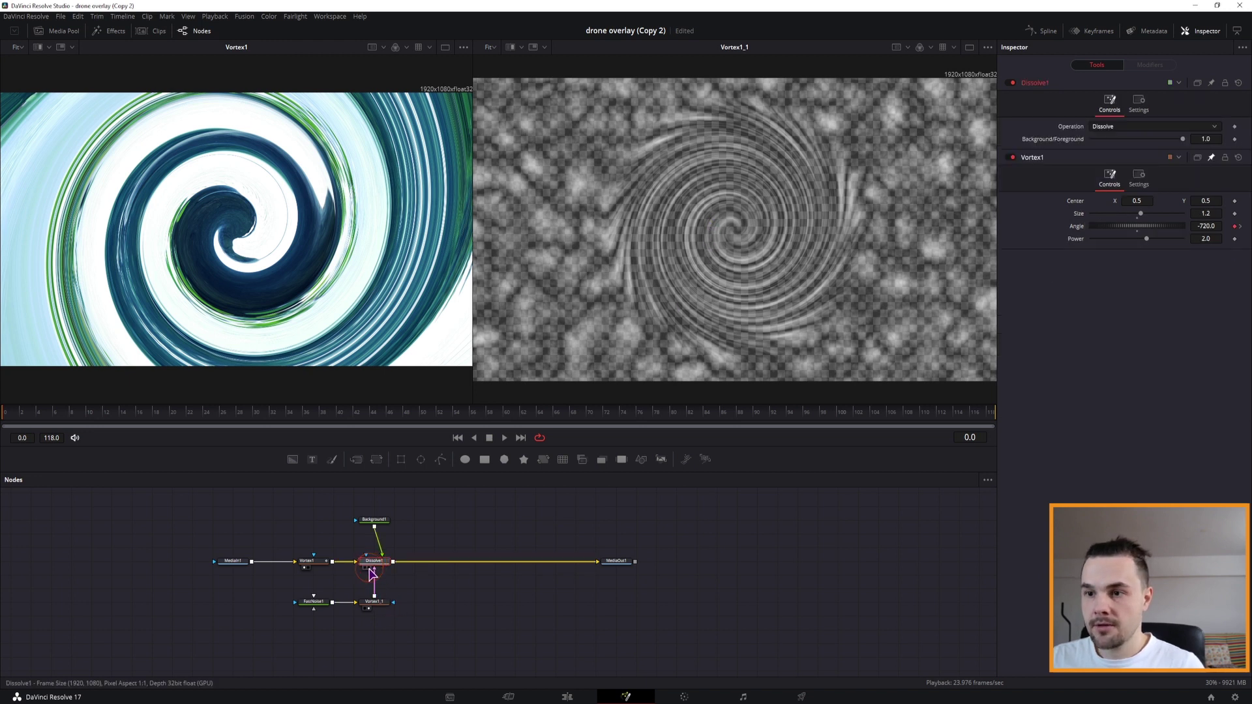
pyautogui.click(612, 568)
pyautogui.moveTo(101, 422); pyautogui.dragTo(50, 425)
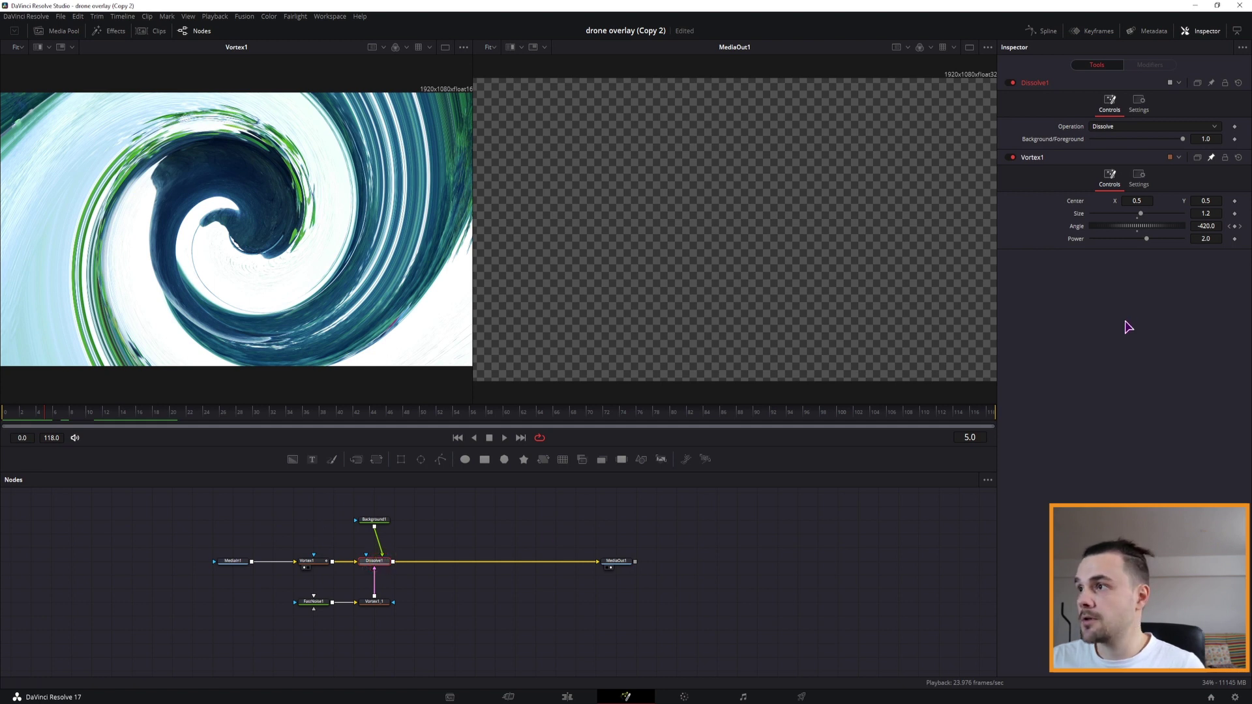
# Step: Set Dissolve1 to Gradient Wipe with Background/Foreground at about 0.17
pyautogui.click(1115, 128)
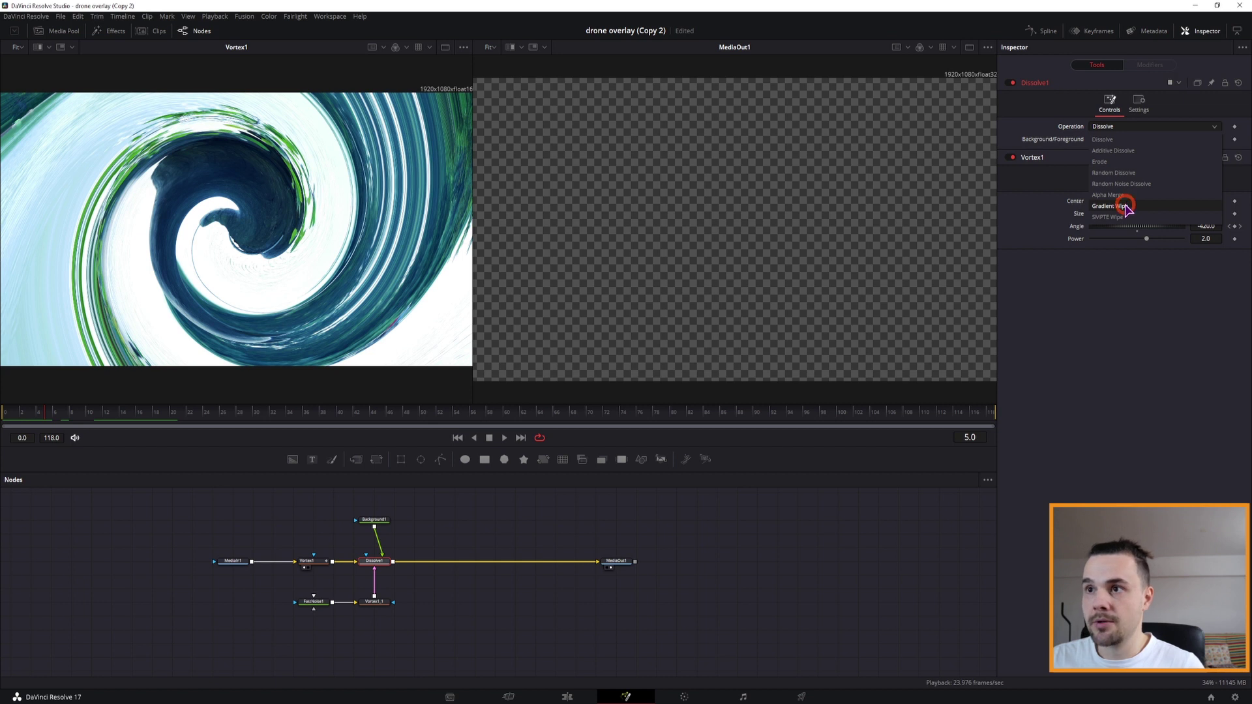
pyautogui.click(1126, 207)
pyautogui.moveTo(40, 413)
pyautogui.mouseDown()
pyautogui.moveTo(8, 418)
pyautogui.moveTo(79, 419)
pyautogui.moveTo(14, 419)
pyautogui.moveTo(22, 425)
pyautogui.mouseUp()
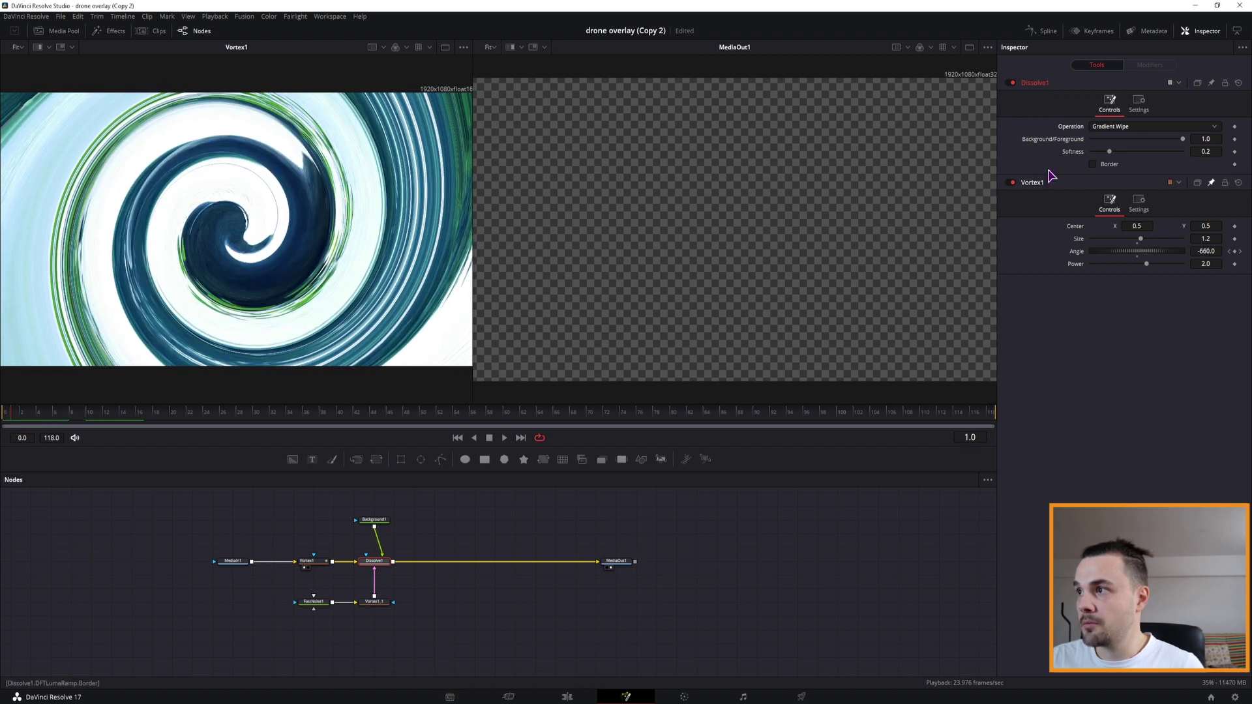
pyautogui.moveTo(1183, 139); pyautogui.dragTo(1088, 145)
# Step: Keyframe Dissolve1's Background/Foreground from 0 at frame 0 to 1.0 around frame 12
pyautogui.press('Left')
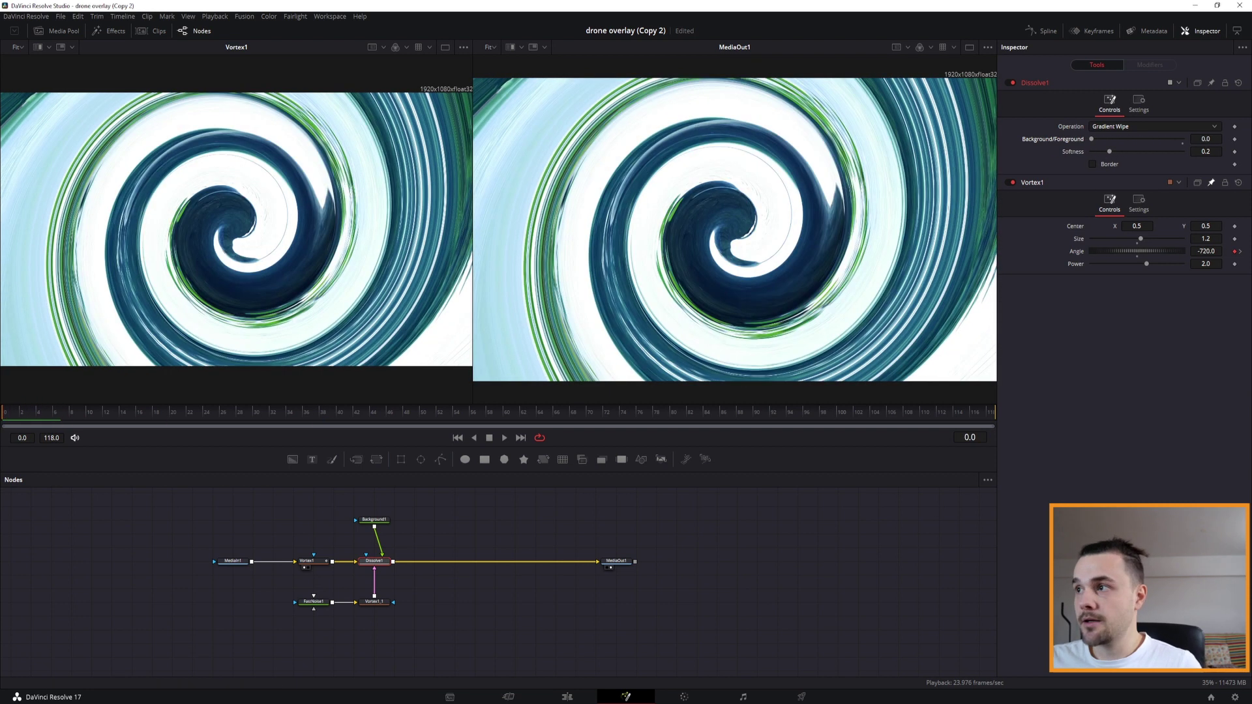
pyautogui.click(1235, 140)
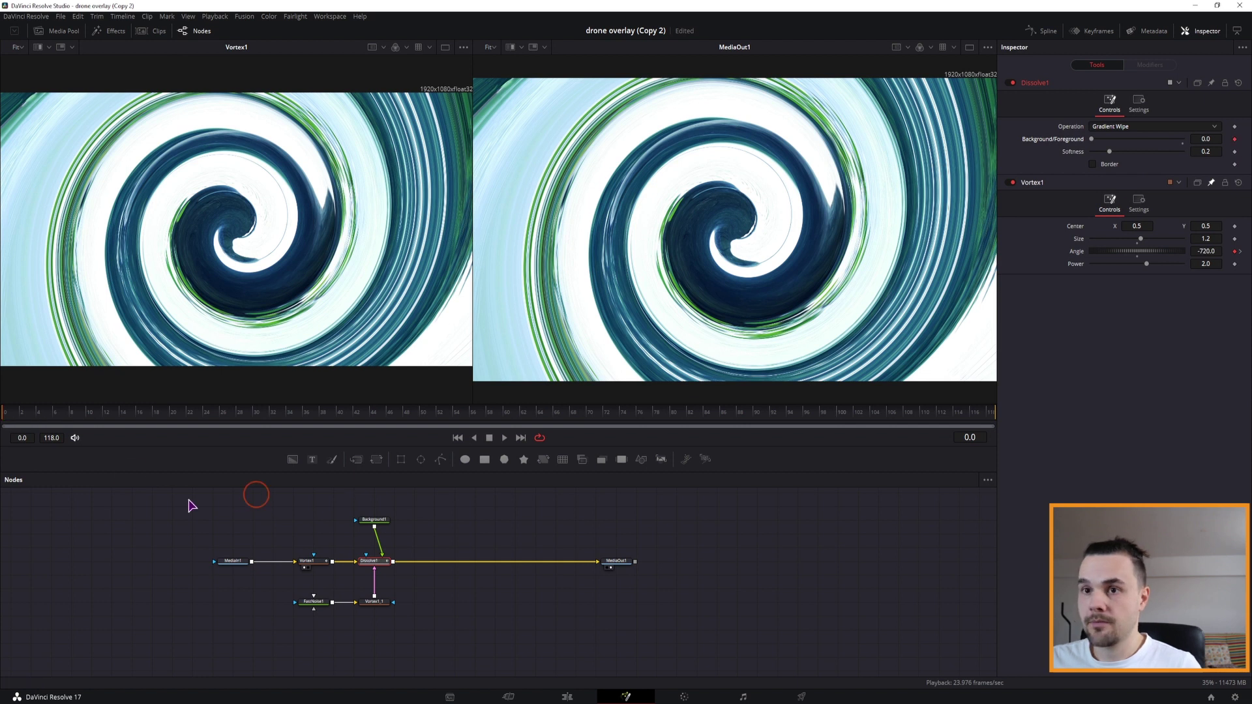
pyautogui.moveTo(57, 415); pyautogui.dragTo(106, 410)
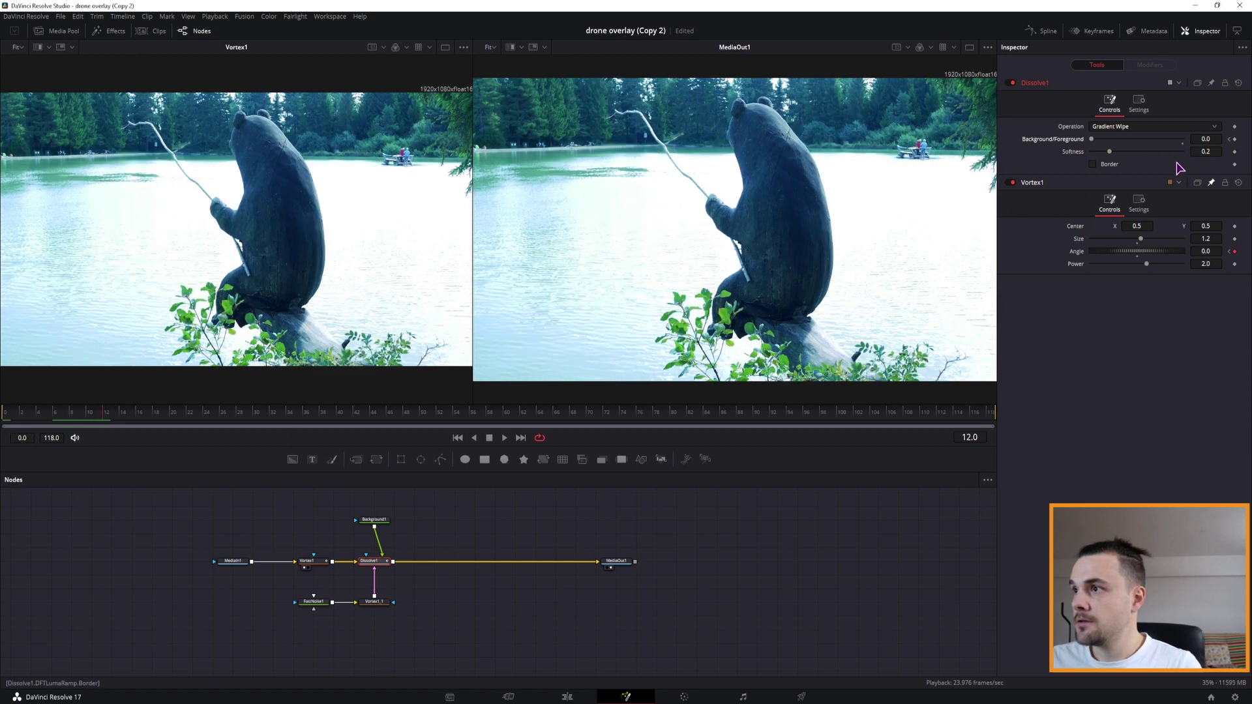
pyautogui.moveTo(1094, 145); pyautogui.dragTo(1197, 148)
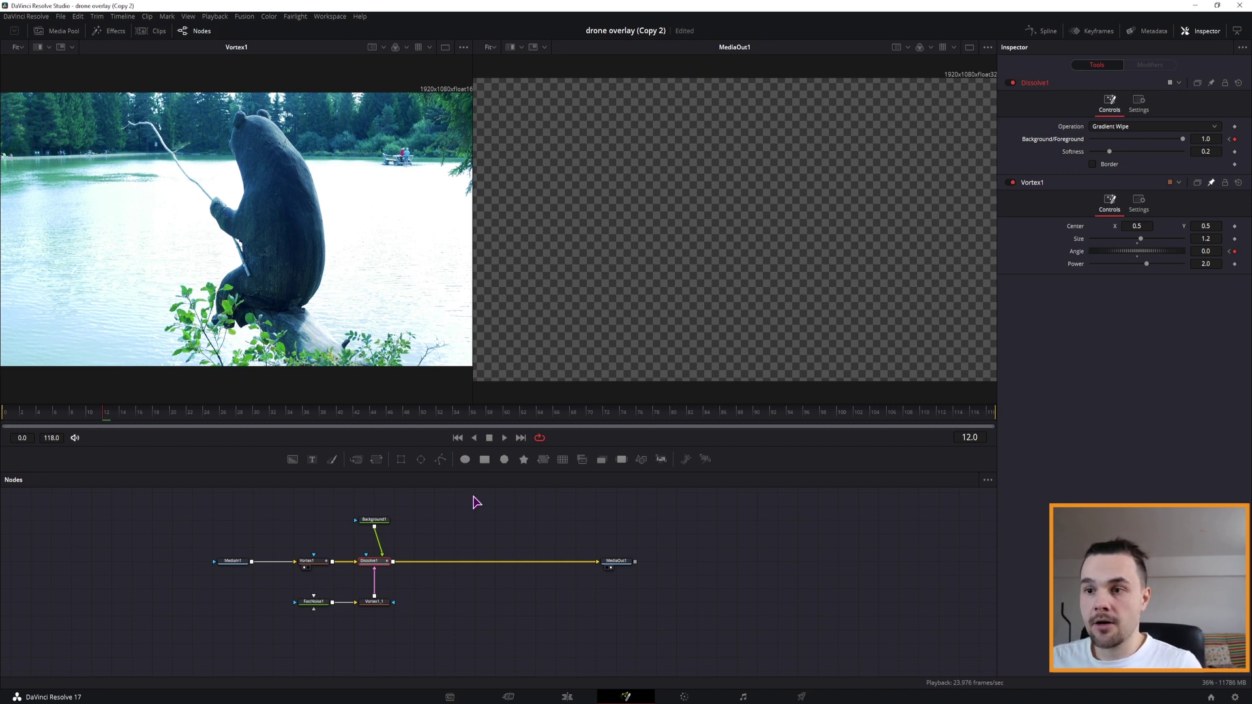
# Step: Reconnect Background1 into Dissolve1's foreground input and preview the transition
pyautogui.moveTo(381, 552); pyautogui.dragTo(360, 567)
pyautogui.click(356, 563)
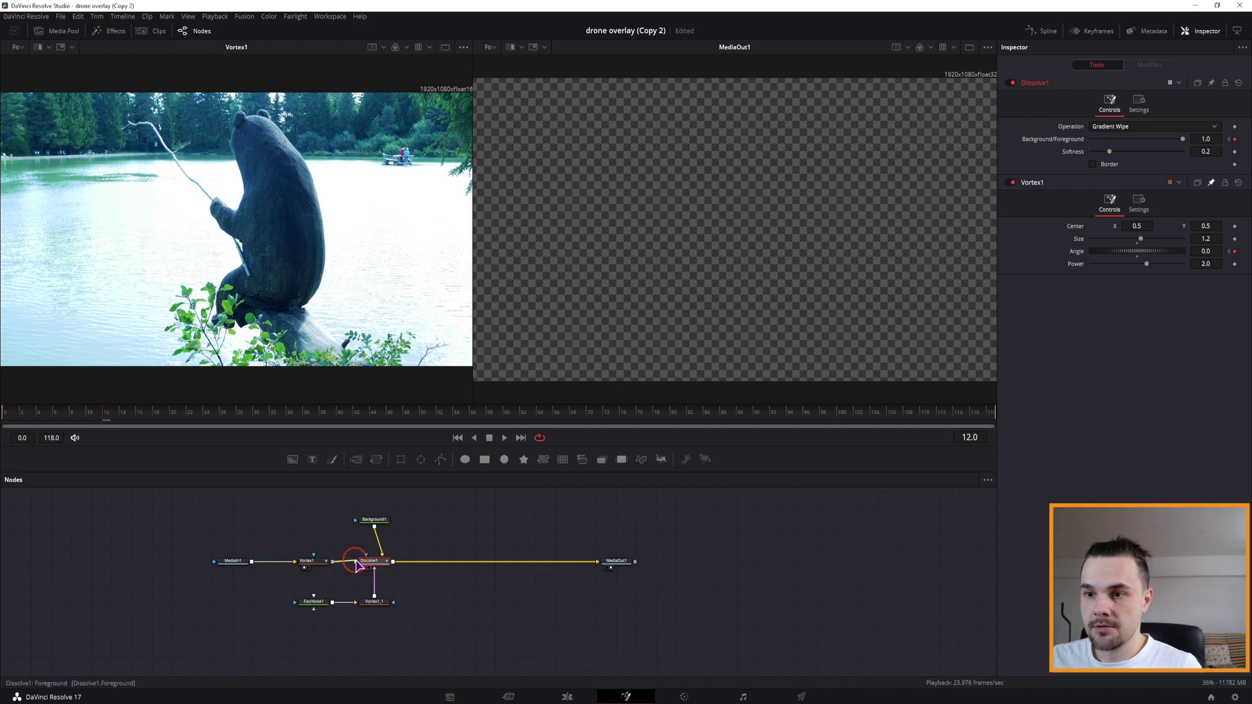
pyautogui.click(6, 414)
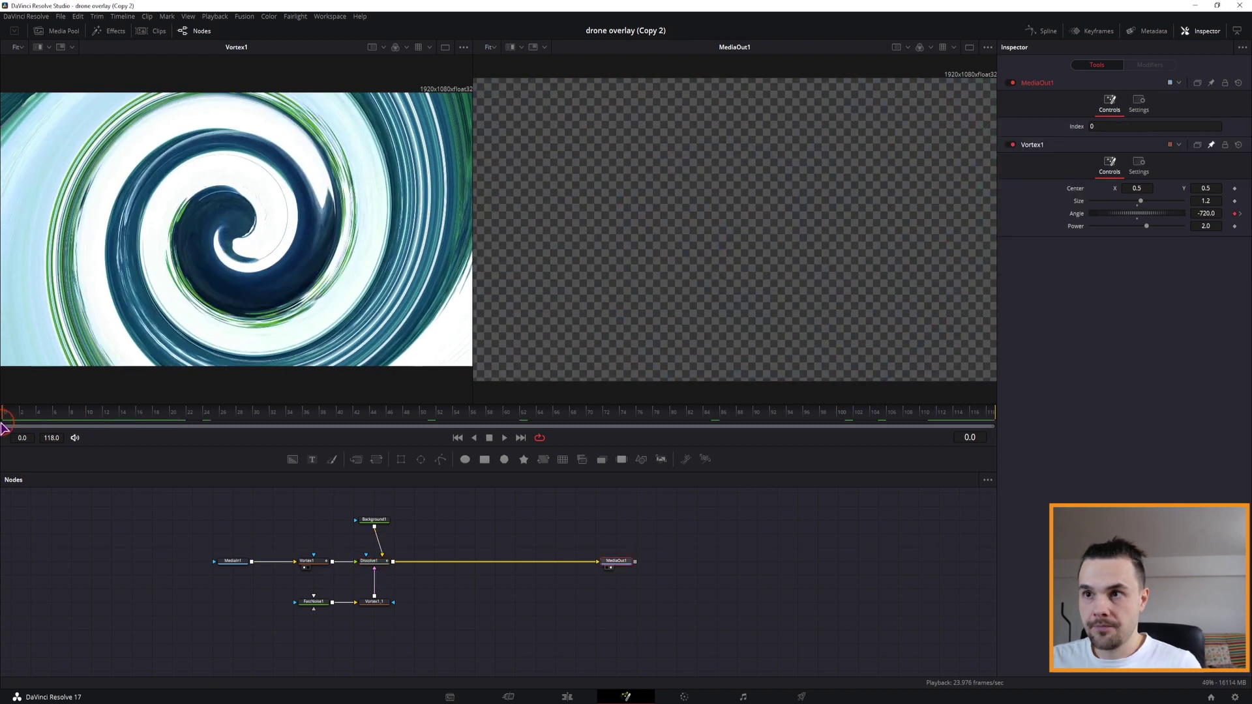
pyautogui.moveTo(7, 428); pyautogui.dragTo(90, 431)
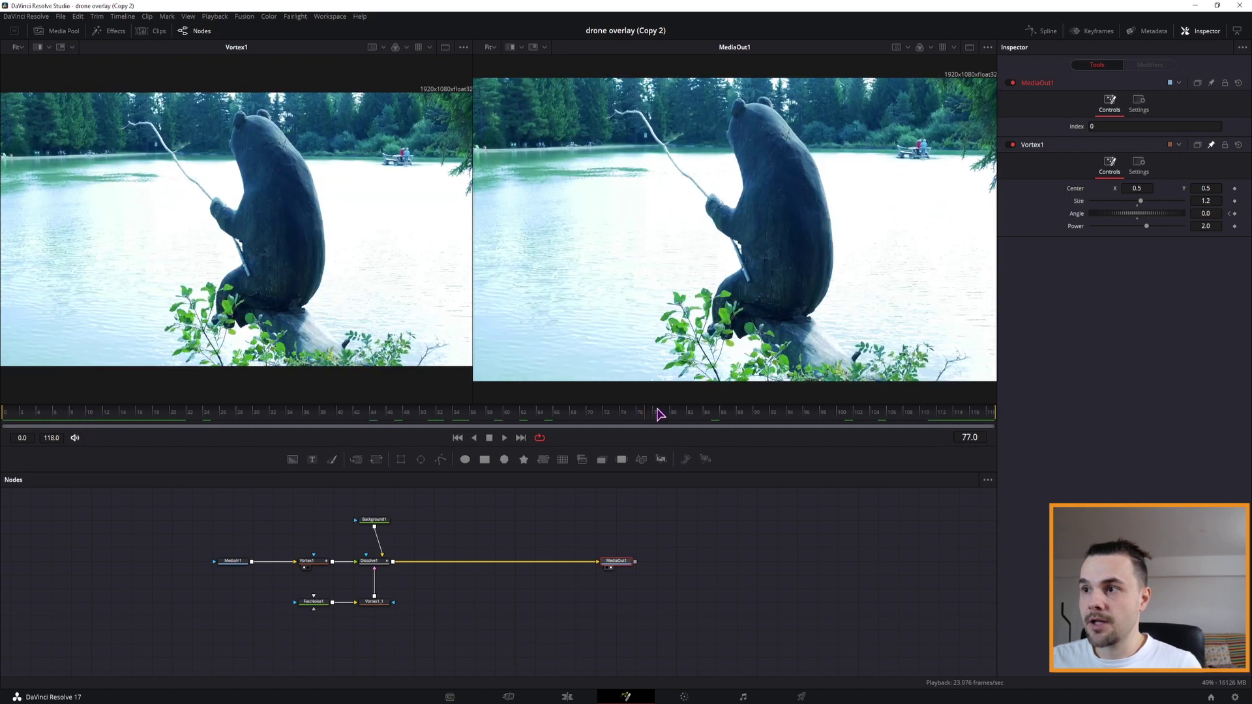
pyautogui.click(895, 409)
pyautogui.moveTo(895, 410); pyautogui.dragTo(973, 424)
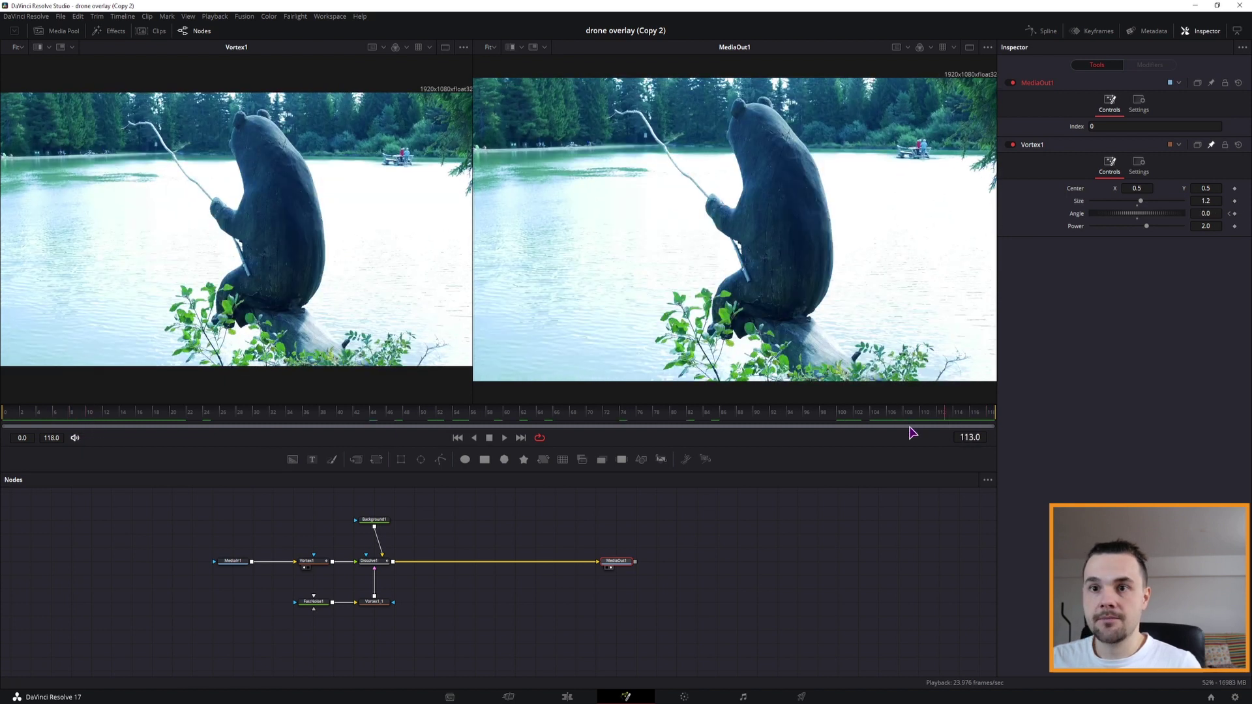
pyautogui.click(454, 541)
# Step: Add a Time Speed node to the Fusion comp
pyautogui.hotkey('ctrl', 'space')
pyautogui.write('diss')
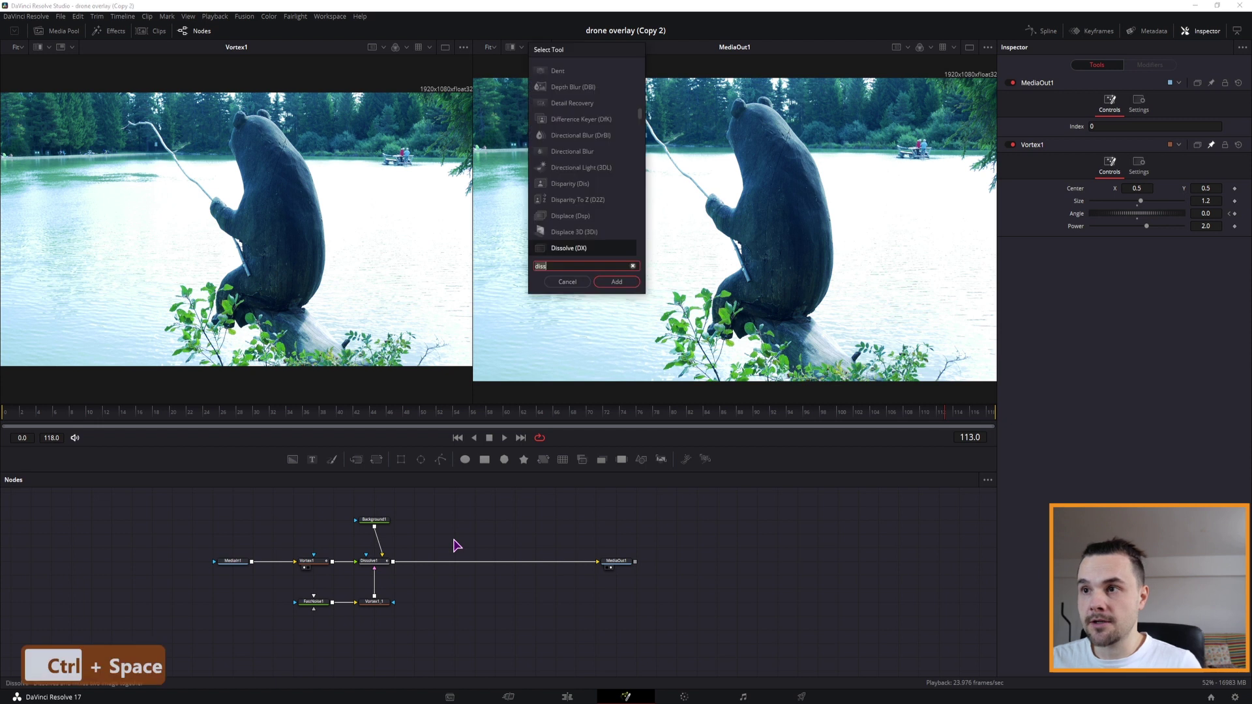
pyautogui.press('BackSpace')
pyautogui.press('BackSpace')
pyautogui.press('BackSpace')
pyautogui.press('BackSpace')
pyautogui.write('times')
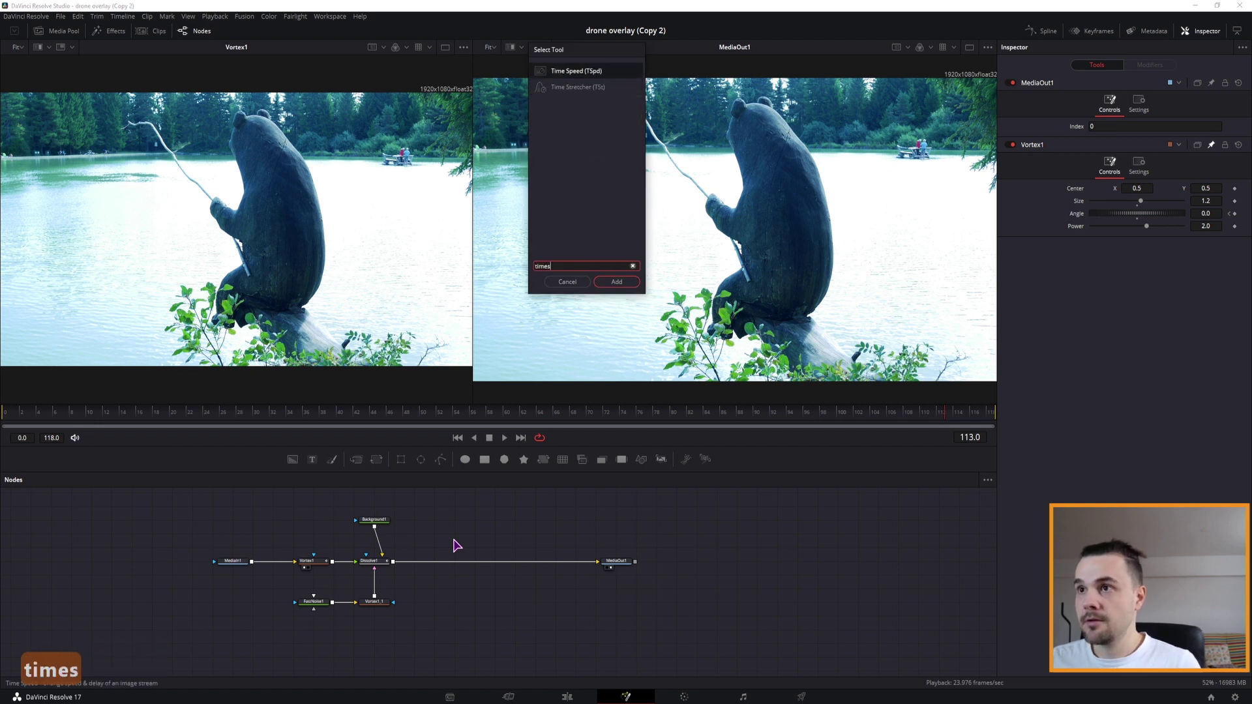
pyautogui.click(577, 70)
pyautogui.click(617, 282)
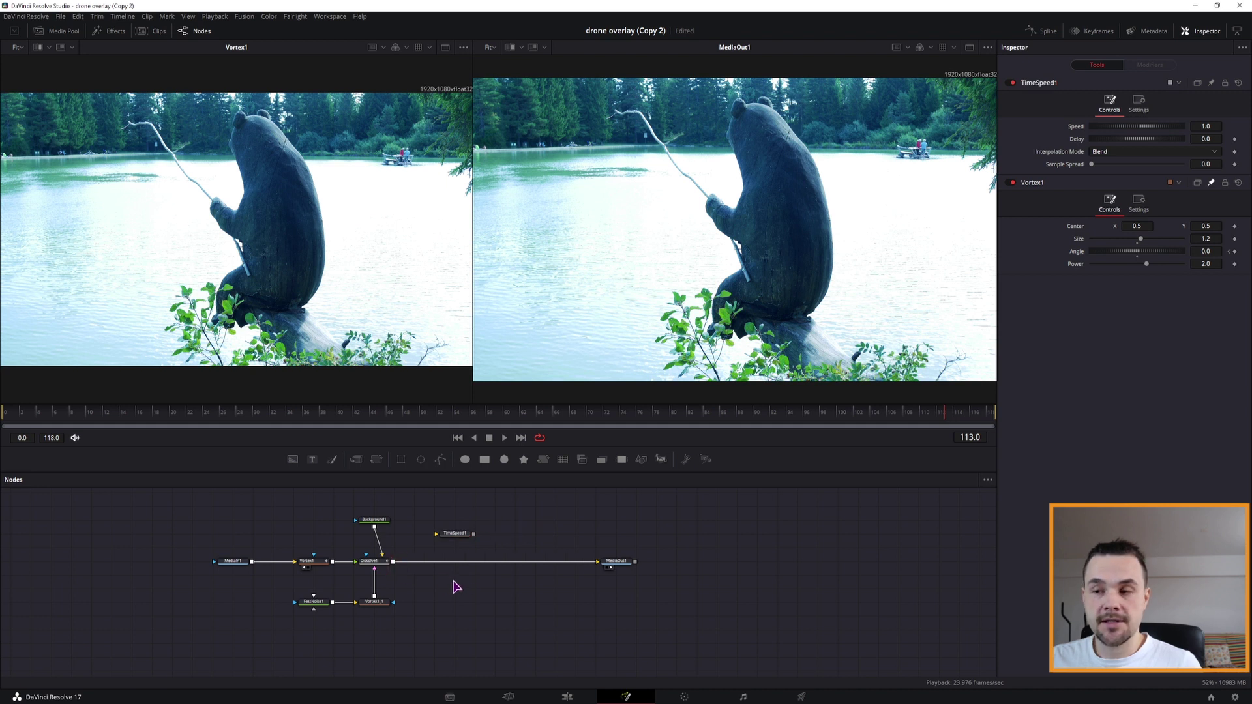
# Step: Insert Dissolve2 on the Dissolve1→MediaOut1 link and feed Dissolve1 into TimeSpeed1
pyautogui.hotkey('ctrl', 'space')
pyautogui.write('diss')
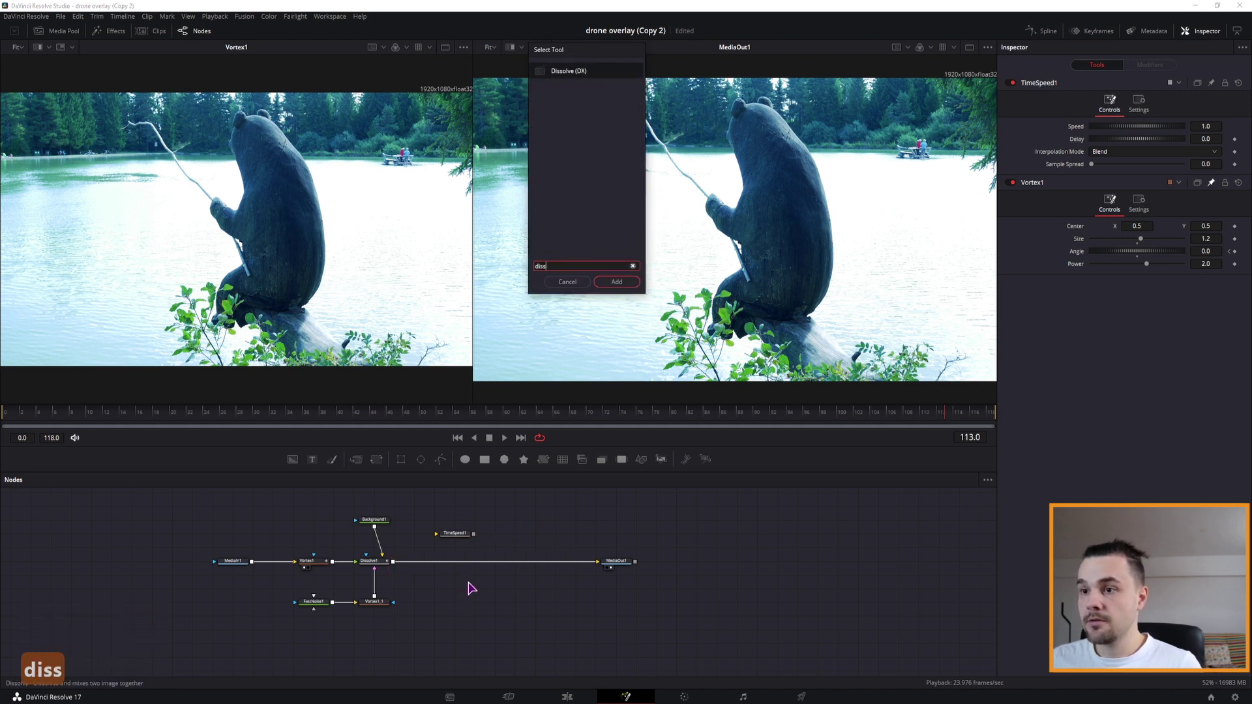
pyautogui.press('Return')
pyautogui.moveTo(515, 533); pyautogui.dragTo(475, 561)
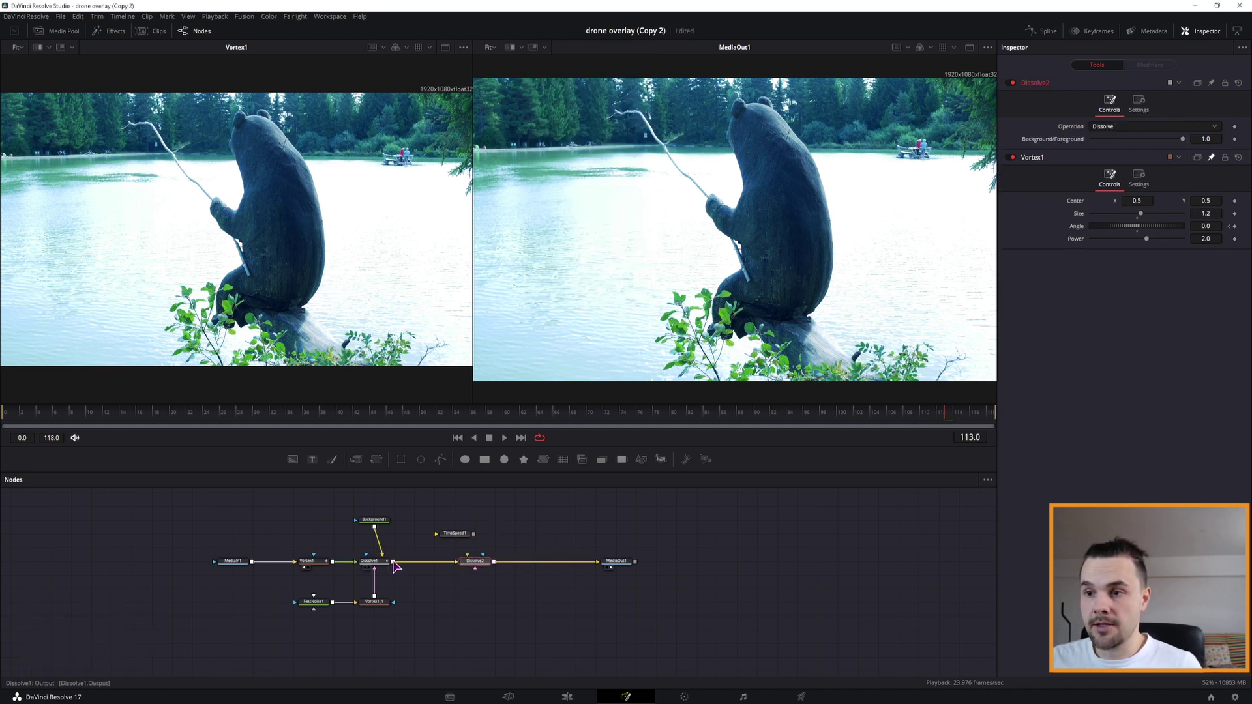
pyautogui.moveTo(395, 566); pyautogui.dragTo(468, 555)
# Step: Set TimeSpeed1 to Speed -1.0 and scrub the comp to check the reversed swirl
pyautogui.click(473, 537)
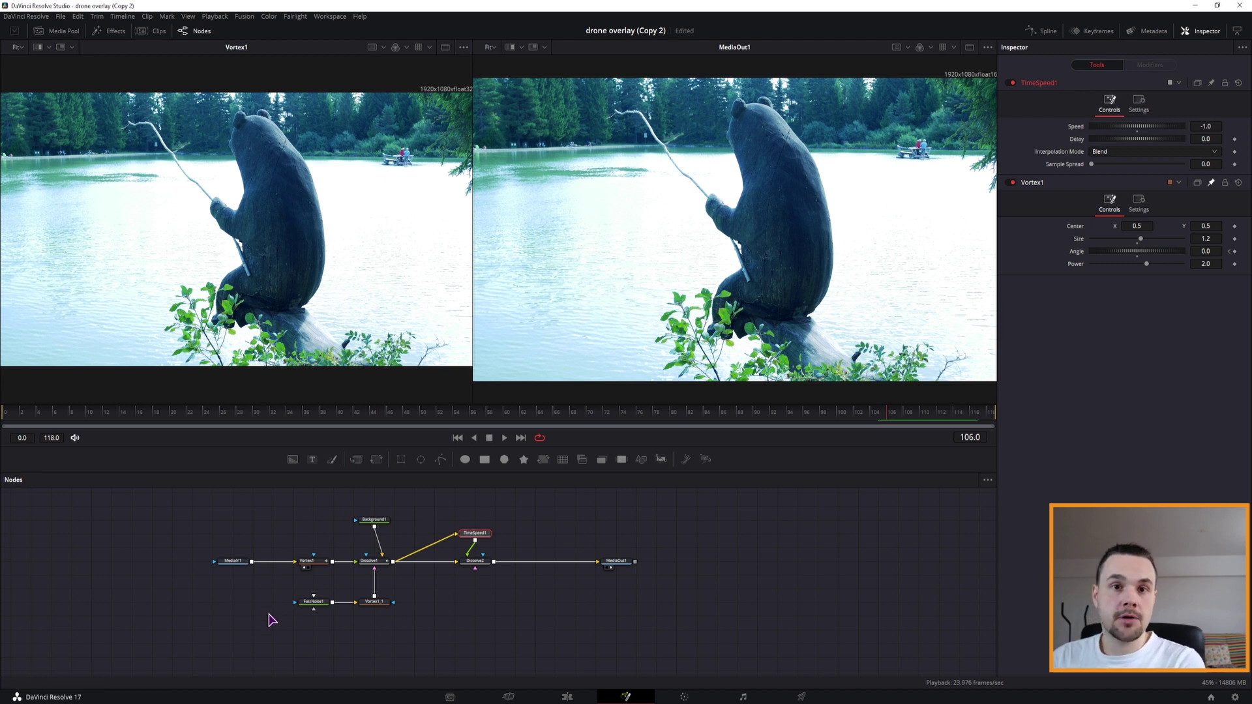
pyautogui.click(803, 419)
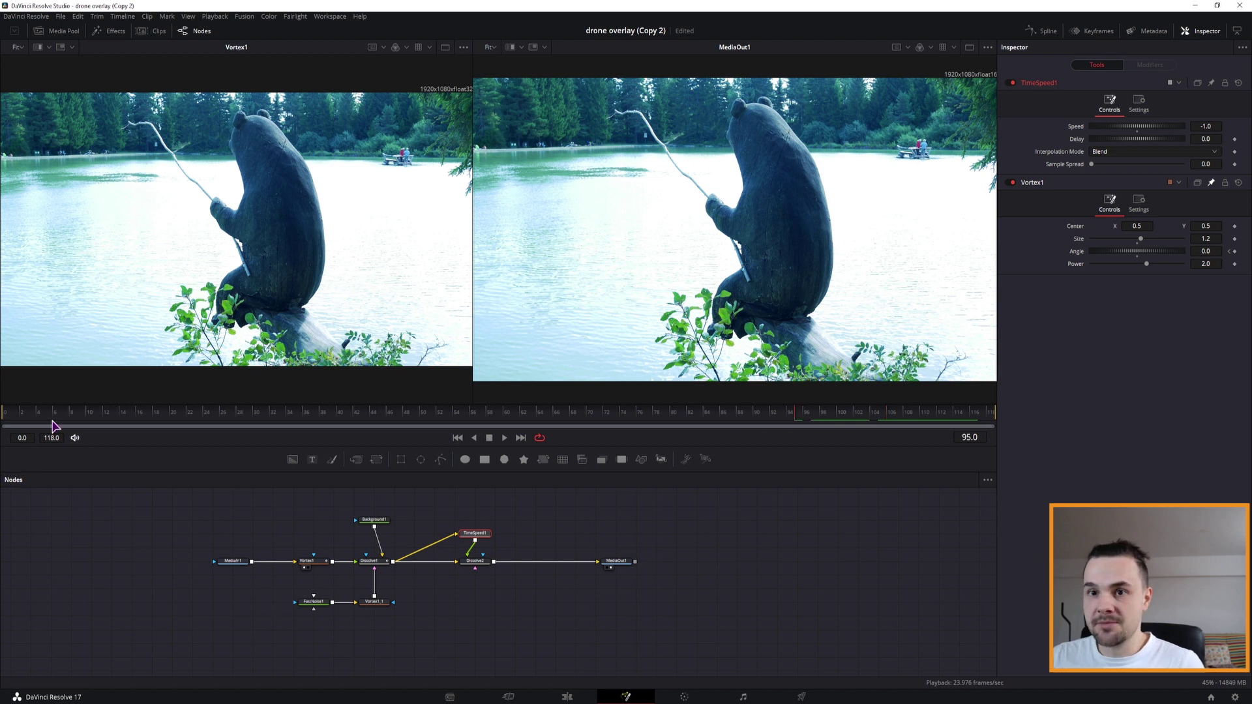
pyautogui.moveTo(8, 419); pyautogui.dragTo(125, 414)
pyautogui.moveTo(908, 415); pyautogui.dragTo(8, 429)
pyautogui.press('1')
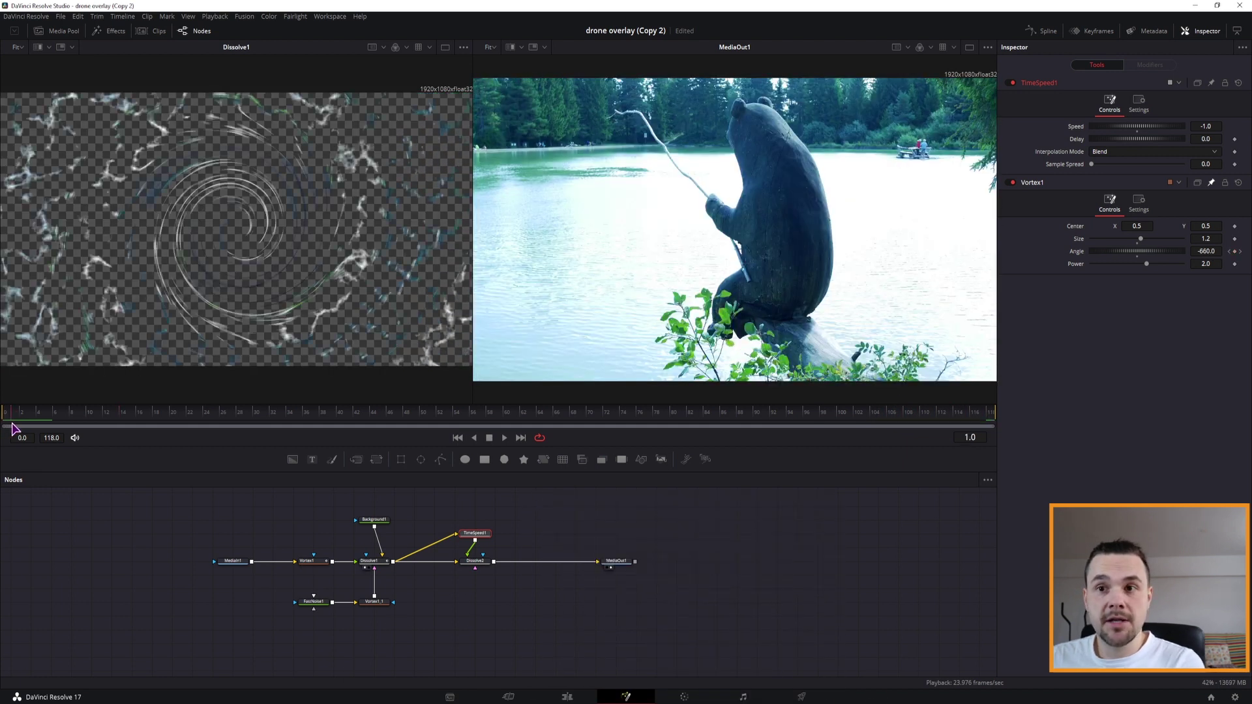
# Step: Set TimeSpeed1's Delay to -0.99
pyautogui.moveTo(12, 434); pyautogui.dragTo(244, 425)
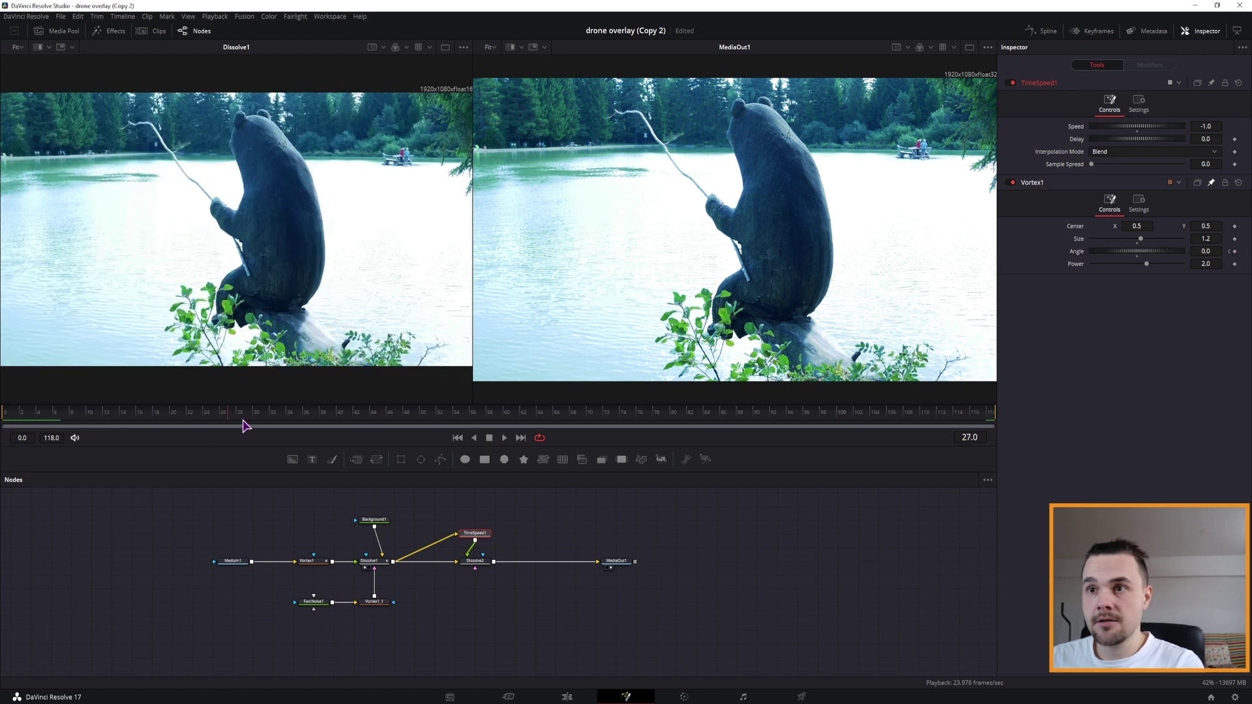
pyautogui.moveTo(806, 427); pyautogui.dragTo(990, 429)
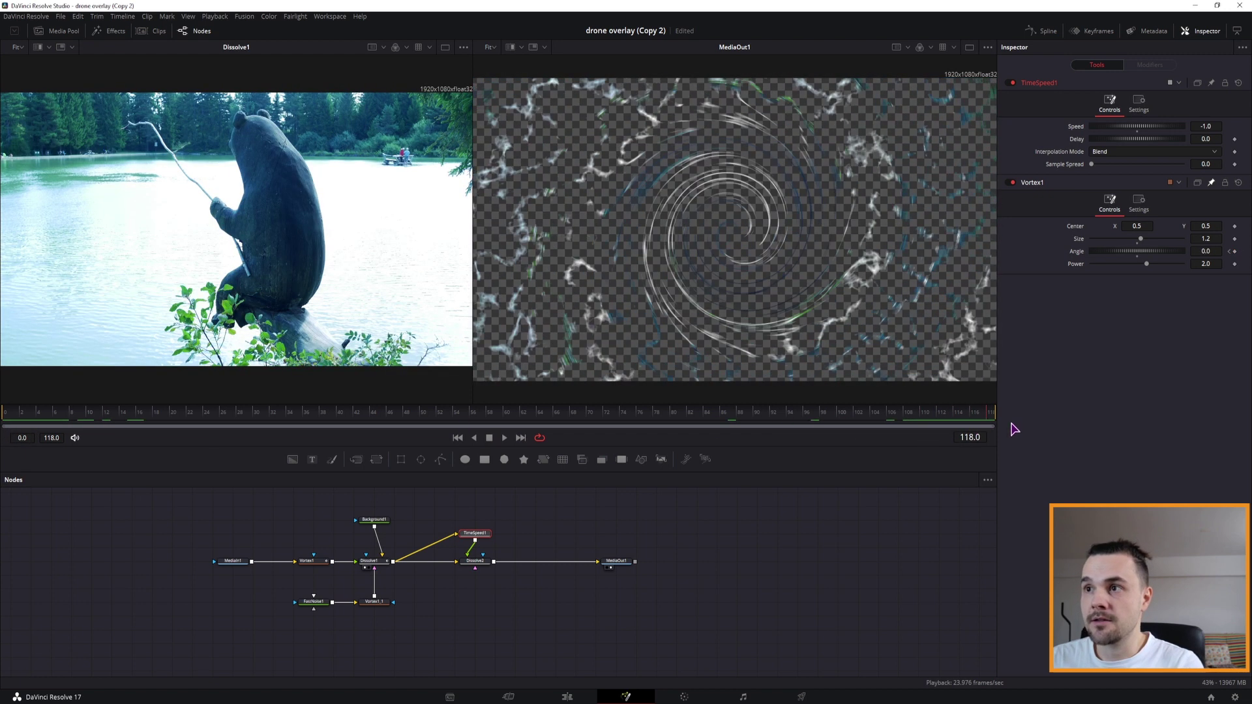
pyautogui.click(1216, 139)
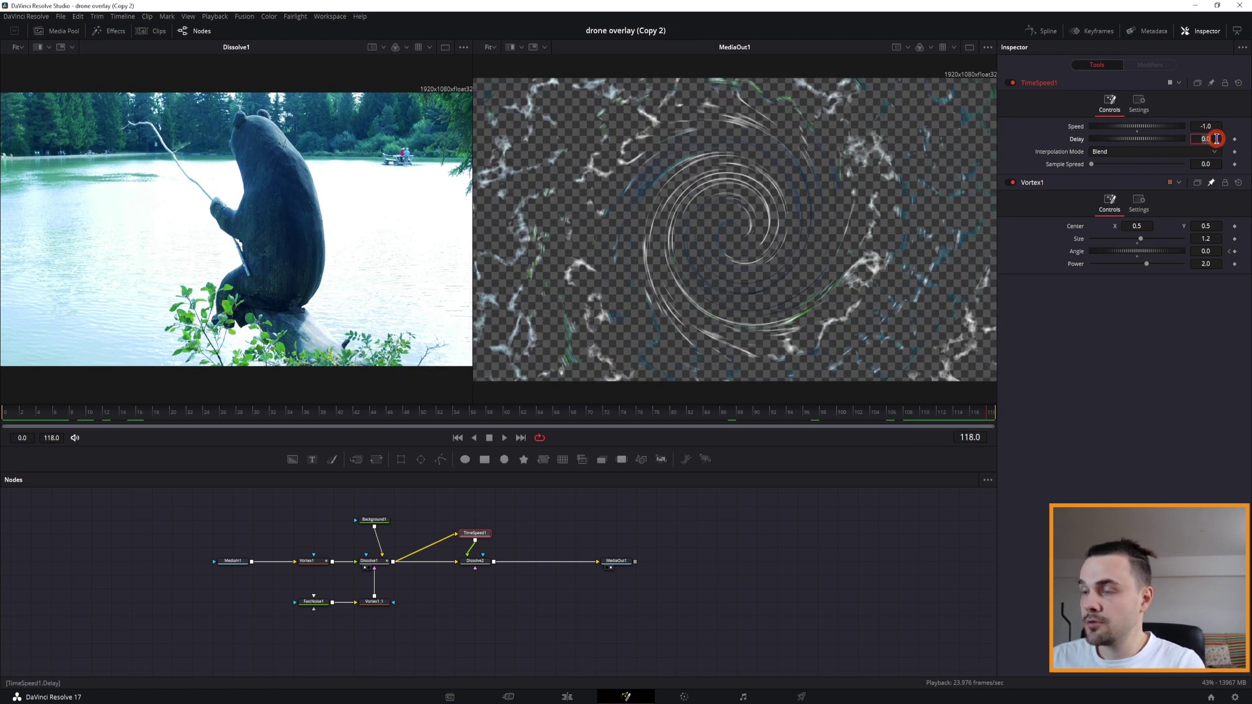
pyautogui.write('-0')
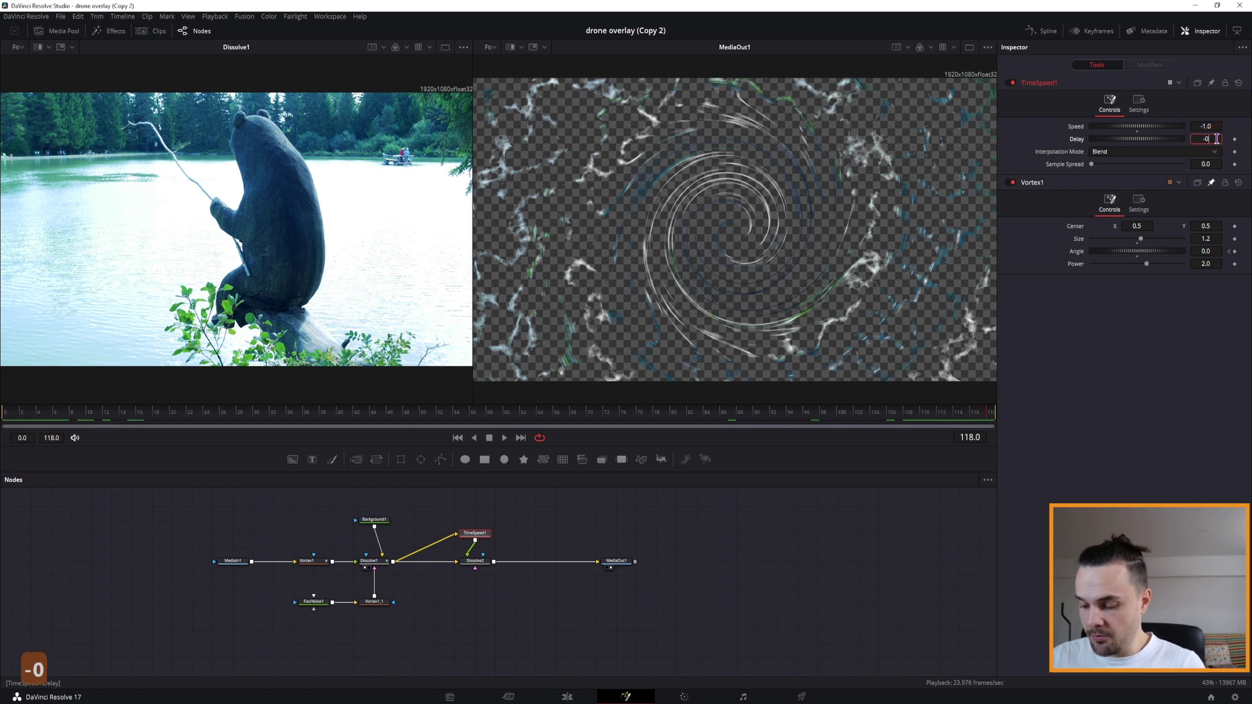
pyautogui.write('.99')
pyautogui.click(1168, 462)
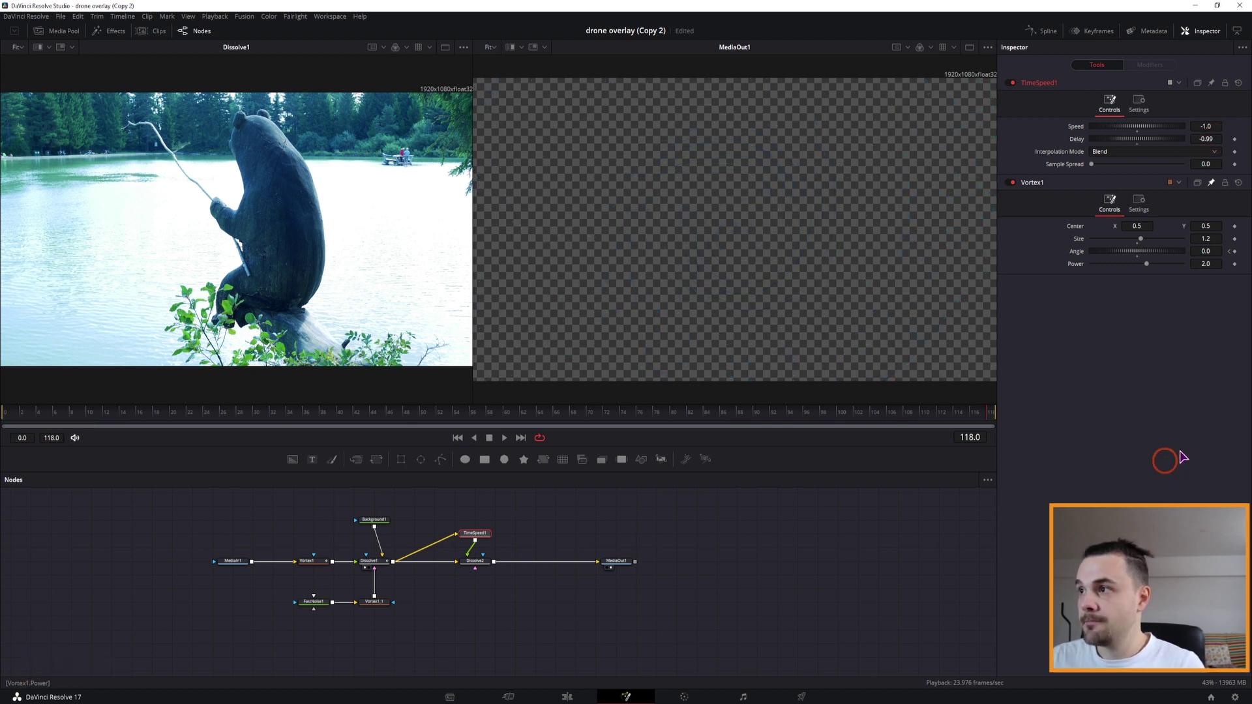
# Step: Check Dissolve2 at frame 117, leaving its Background/Foreground blend at 1.0
pyautogui.click(474, 561)
pyautogui.click(932, 412)
pyautogui.click(985, 412)
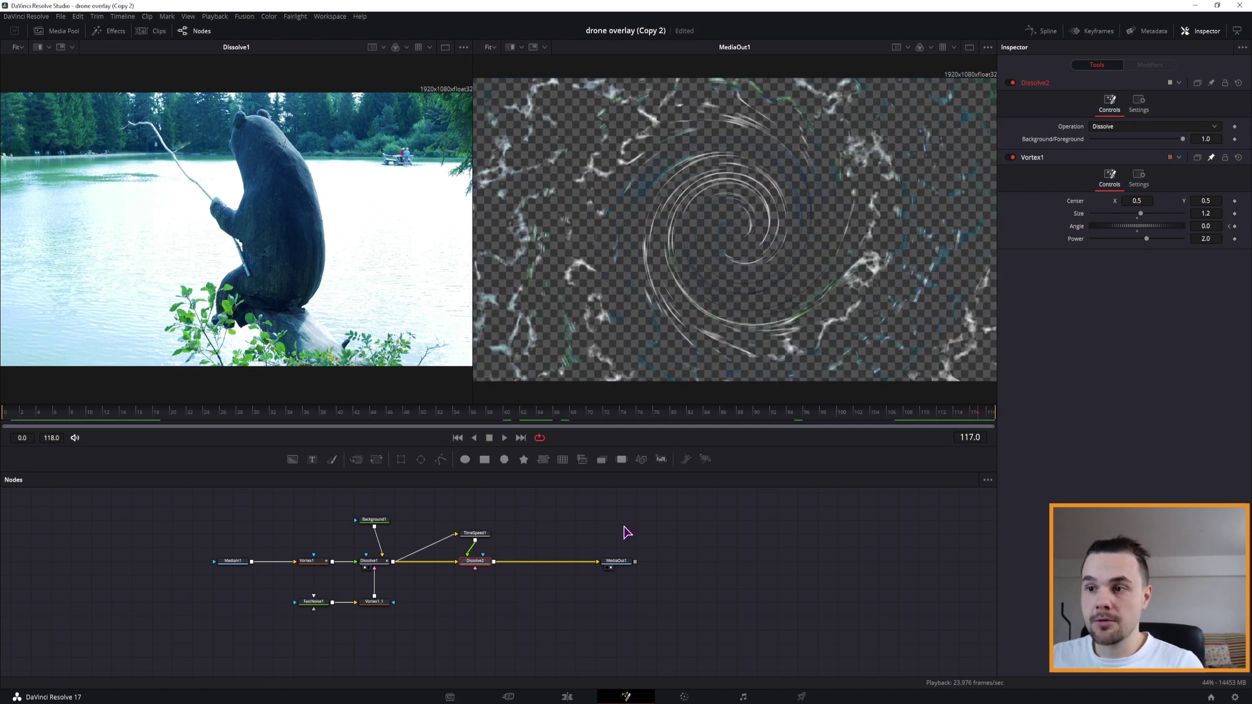
pyautogui.moveTo(475, 561); pyautogui.dragTo(473, 576)
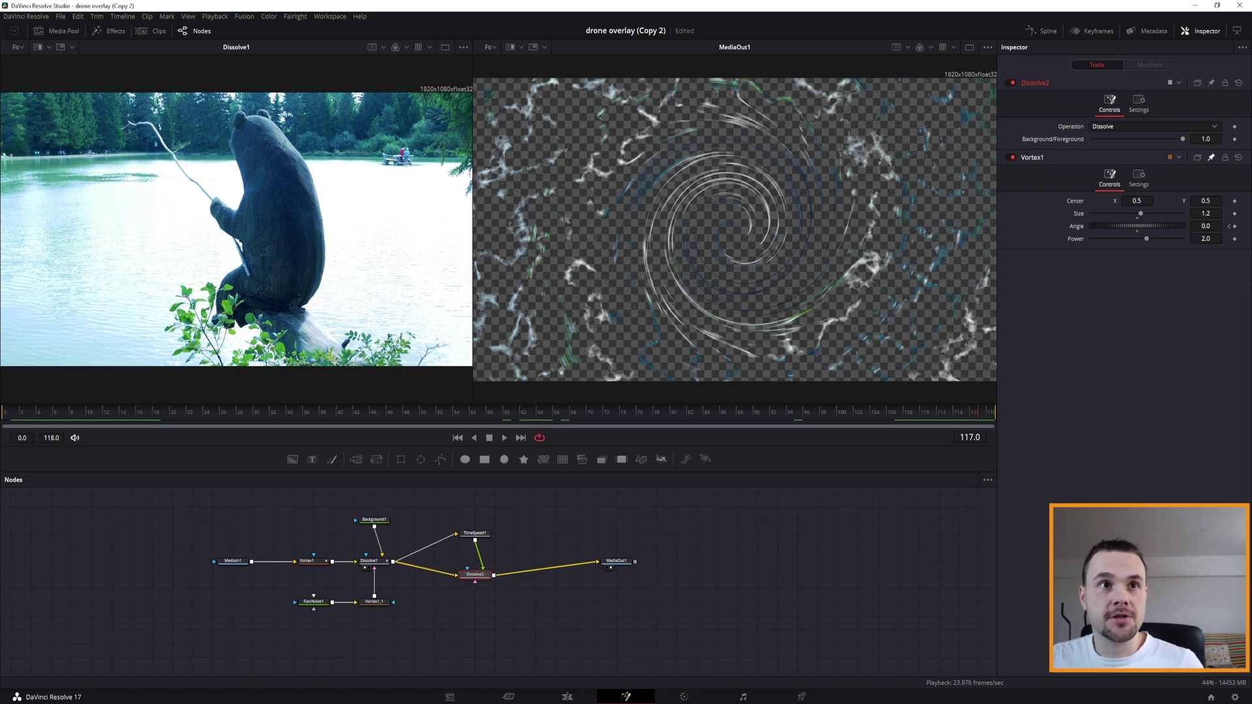
pyautogui.hotkey('ctrl', 'z')
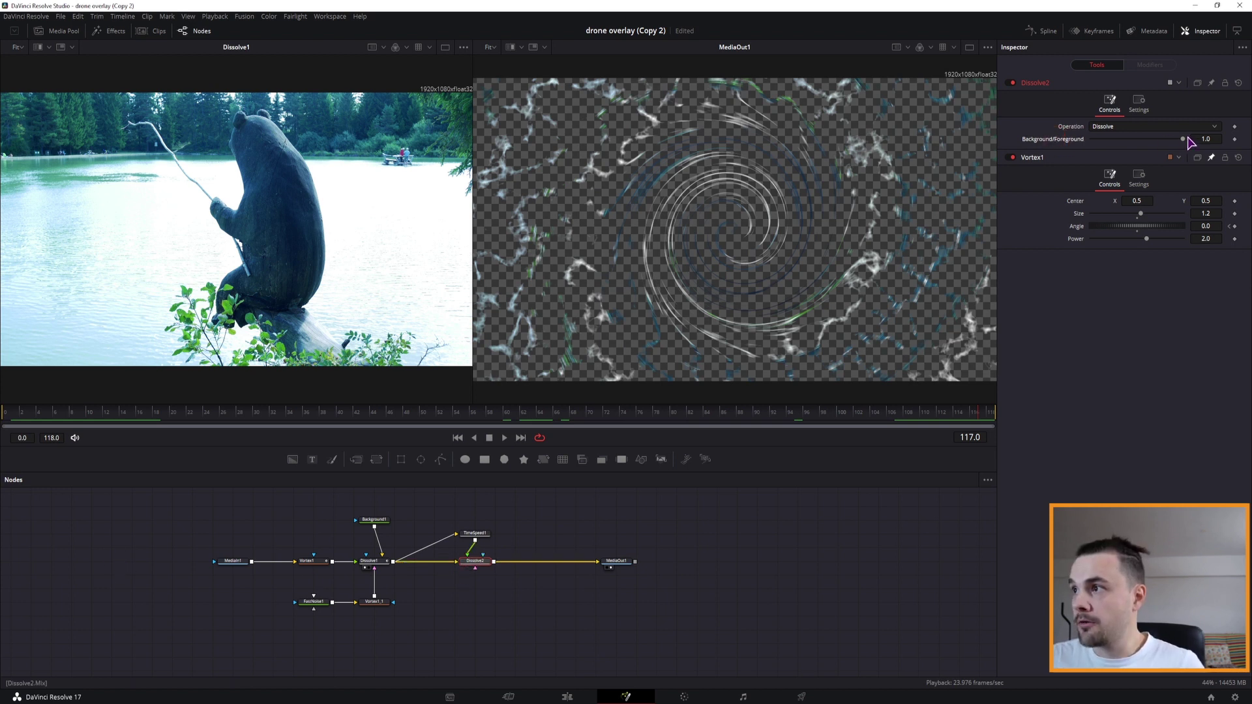
pyautogui.moveTo(1183, 139)
pyautogui.mouseDown()
pyautogui.moveTo(1102, 141)
pyautogui.moveTo(1197, 141)
pyautogui.moveTo(1123, 143)
pyautogui.moveTo(1184, 160)
pyautogui.mouseUp()
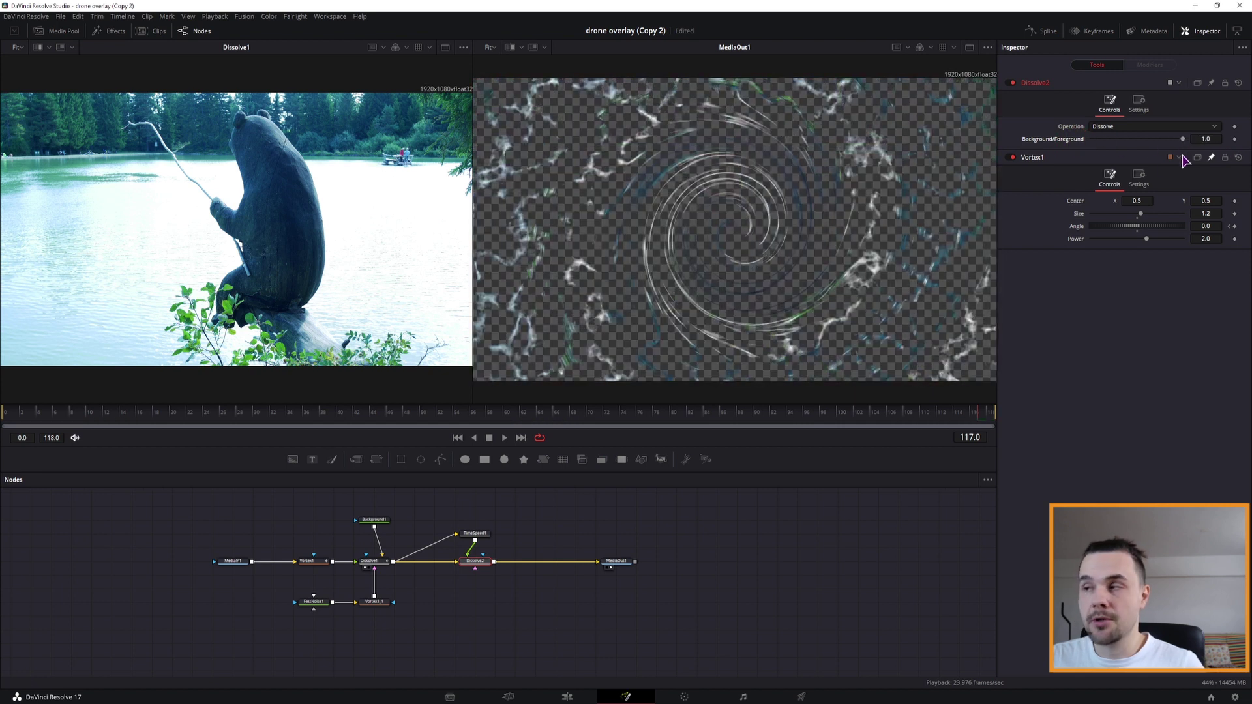
# Step: Give Dissolve2's blend the expression iif(time<(comp.RenderEnd/2),0,1)
pyautogui.rightClick(1060, 138)
pyautogui.click(1088, 257)
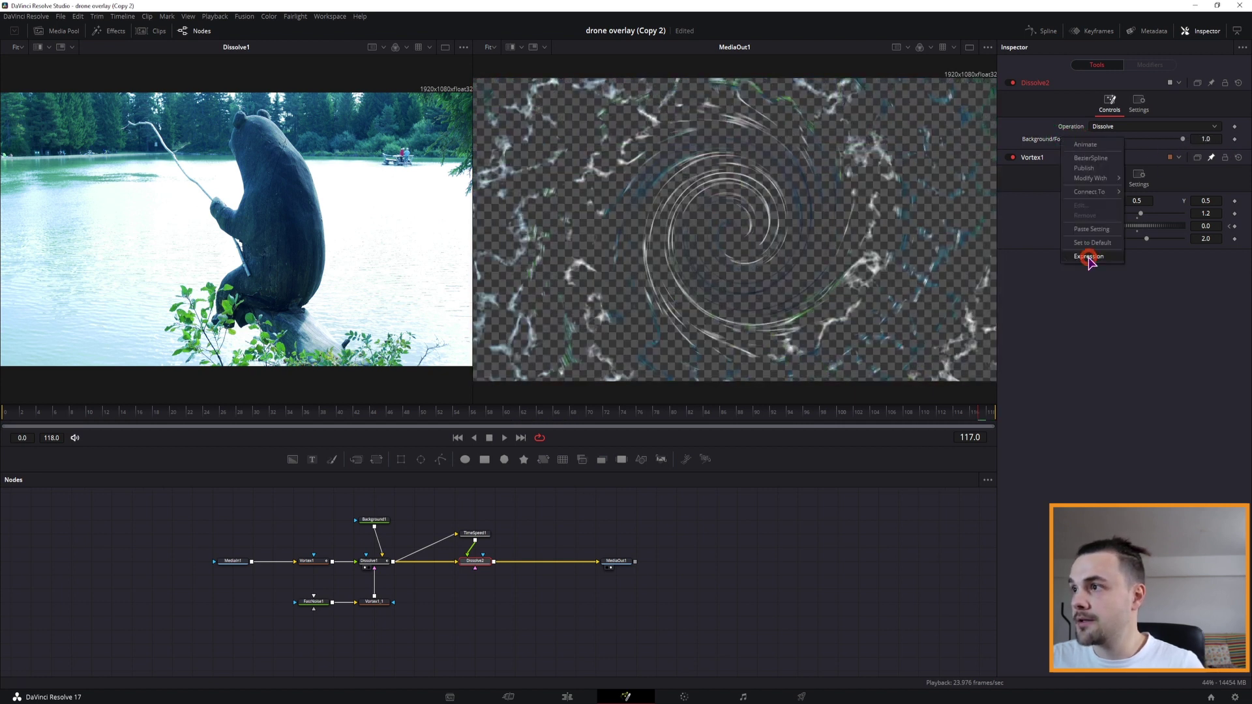
pyautogui.click(1117, 152)
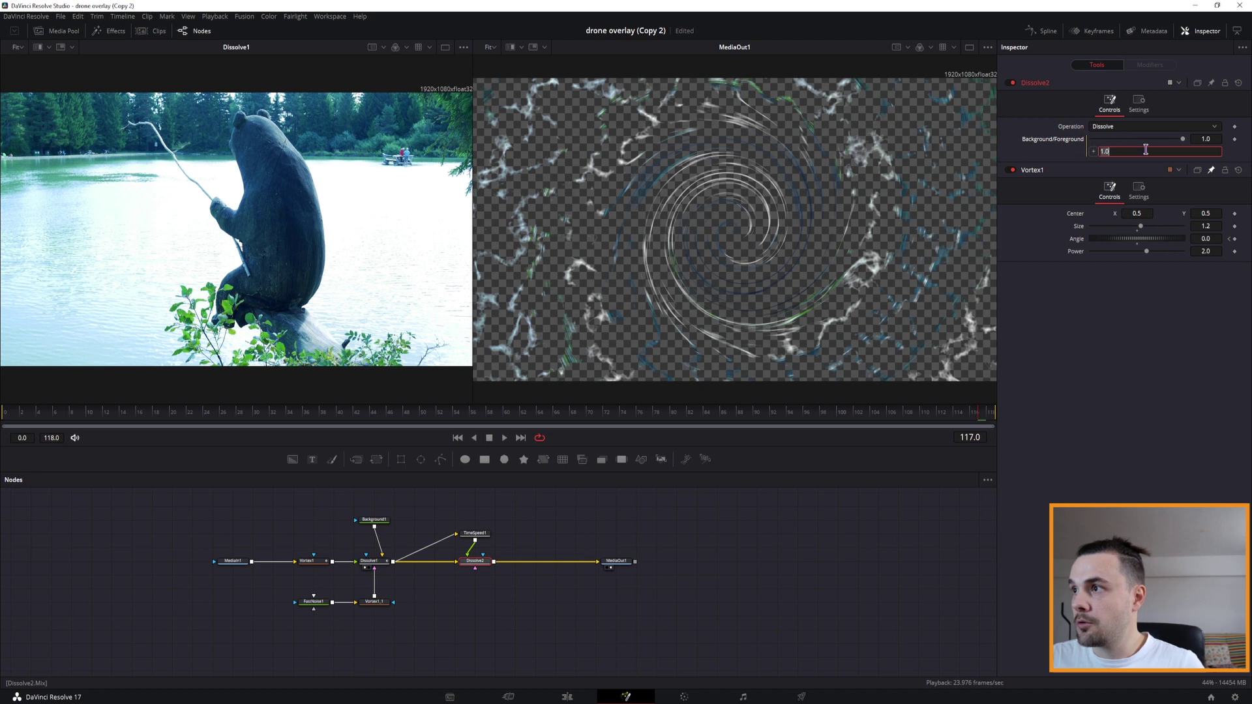
pyautogui.write('iif(time<(comp.RenderEnd/2),0,1)')
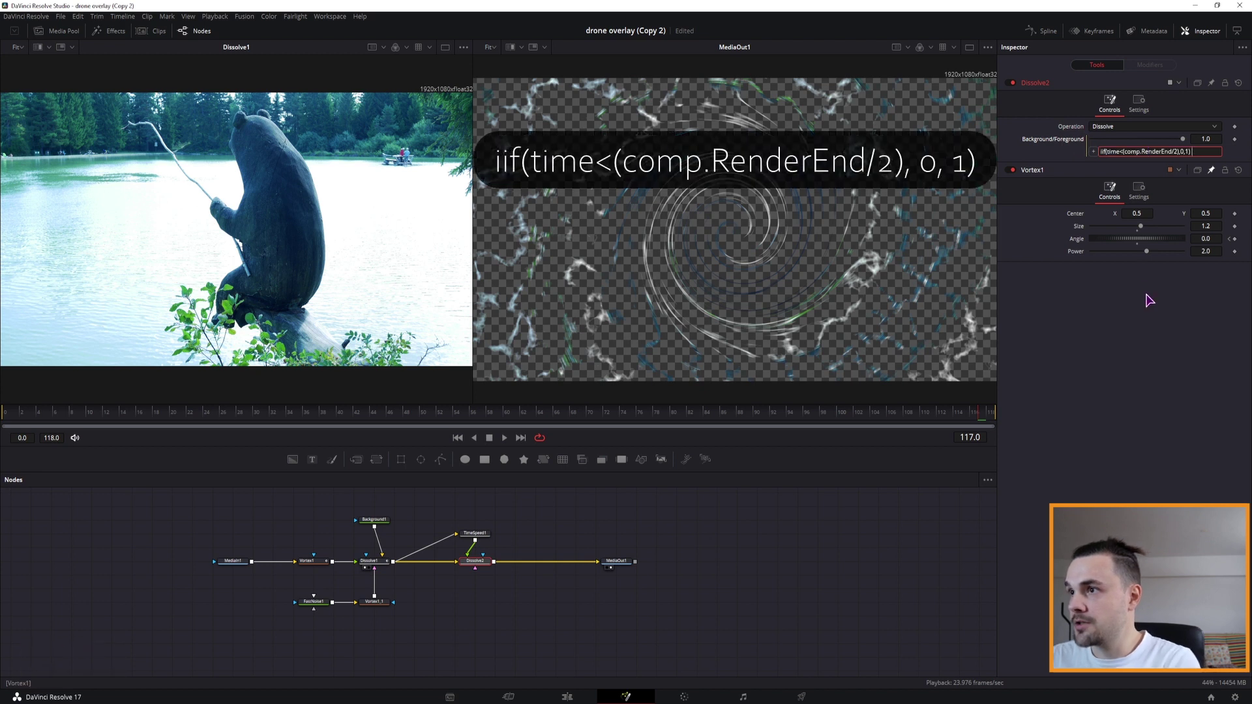
pyautogui.press('Return')
# Step: Scrub from frame 35 through the comp to verify the switch, then save the project
pyautogui.click(298, 413)
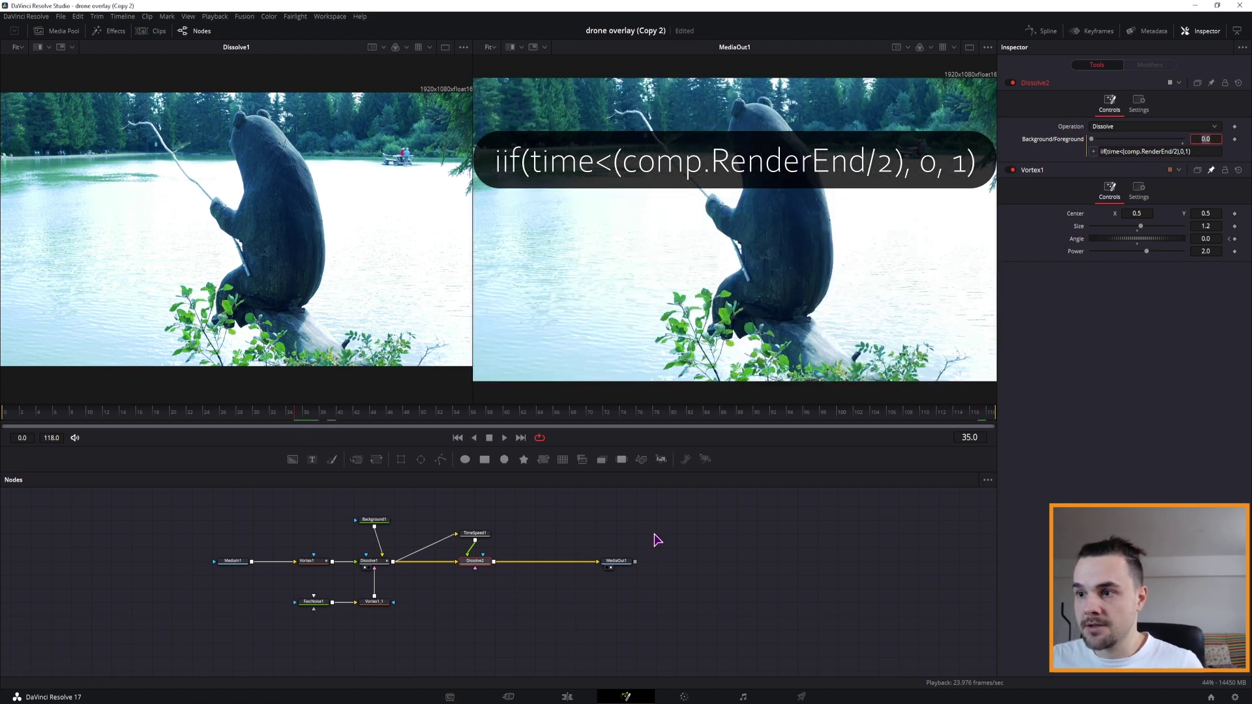
pyautogui.moveTo(235, 413); pyautogui.dragTo(985, 421)
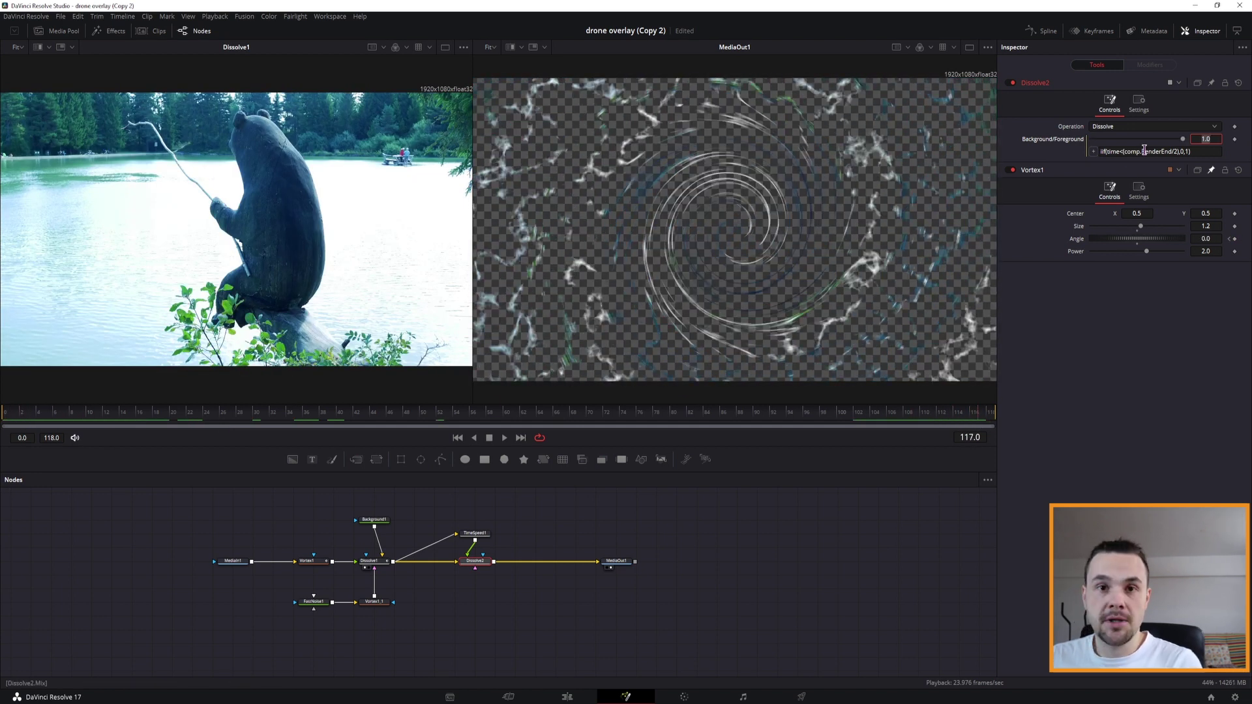
pyautogui.hotkey('ctrl', 's')
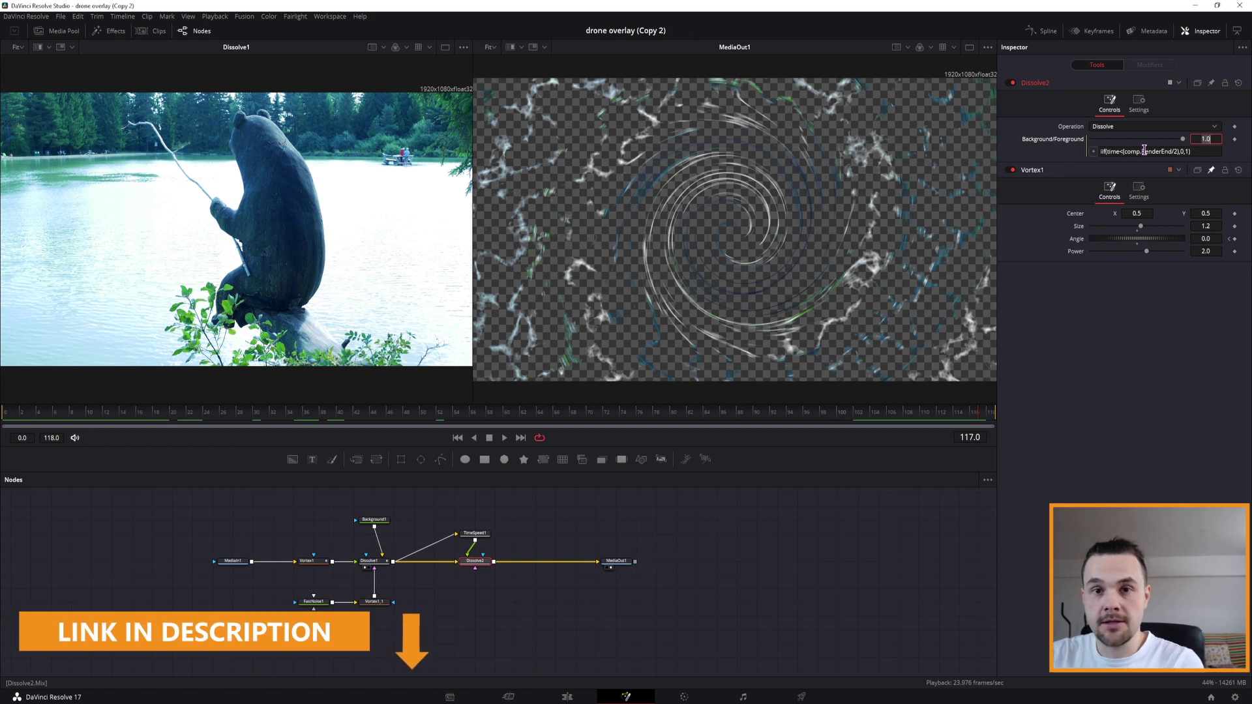
pyautogui.click(974, 449)
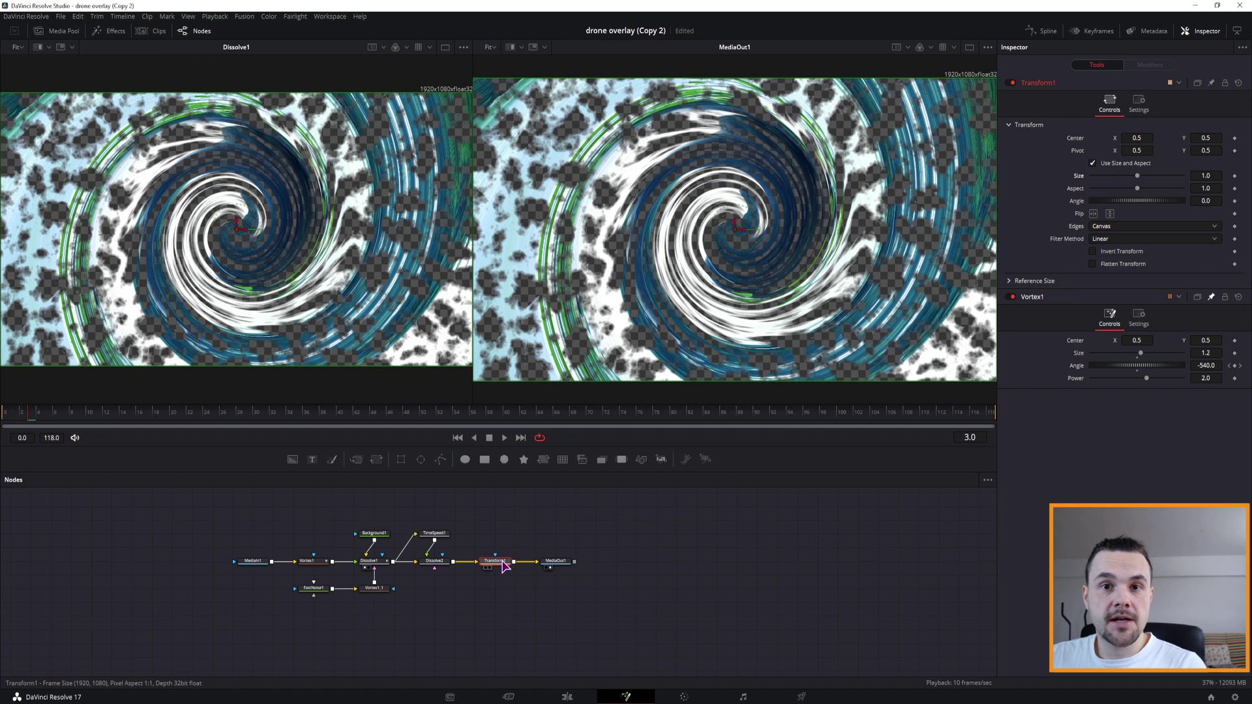
# Step: Try a smaller Transform1 Size, reset it to 1.0, and reselect the node
pyautogui.moveTo(1138, 176)
pyautogui.mouseDown()
pyautogui.moveTo(1168, 176)
pyautogui.moveTo(1114, 176)
pyautogui.mouseUp()
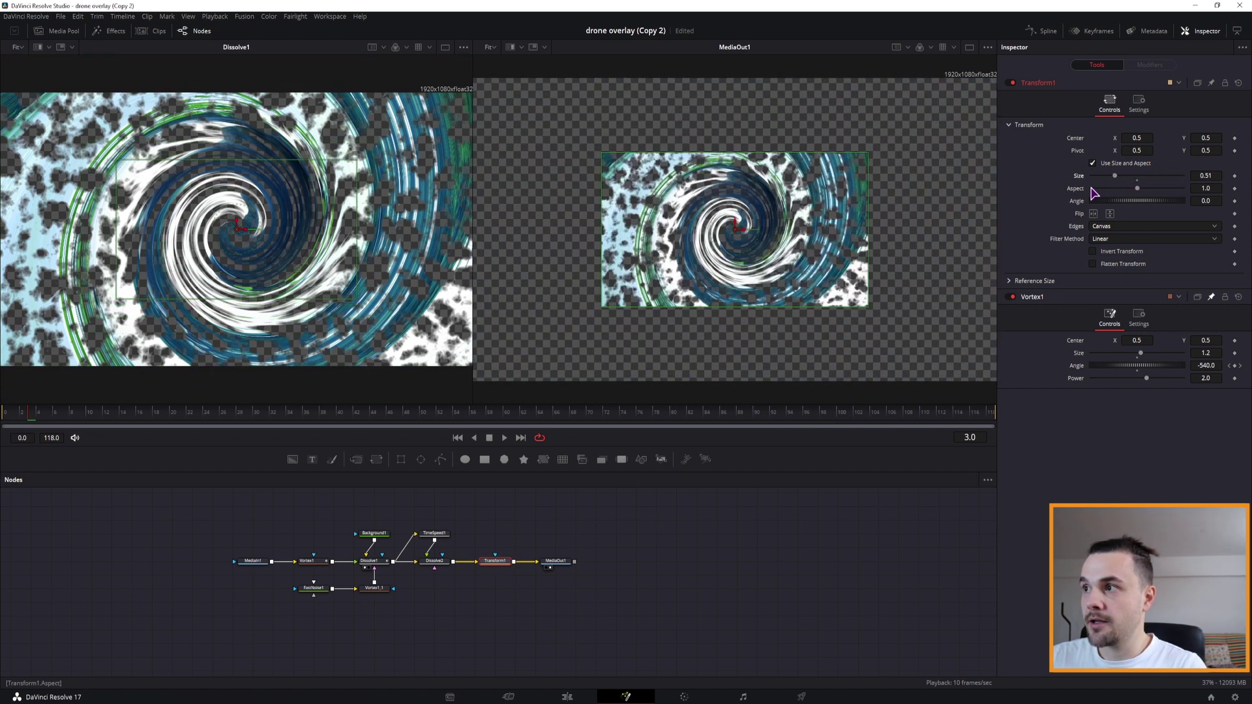
pyautogui.doubleClick(1076, 178)
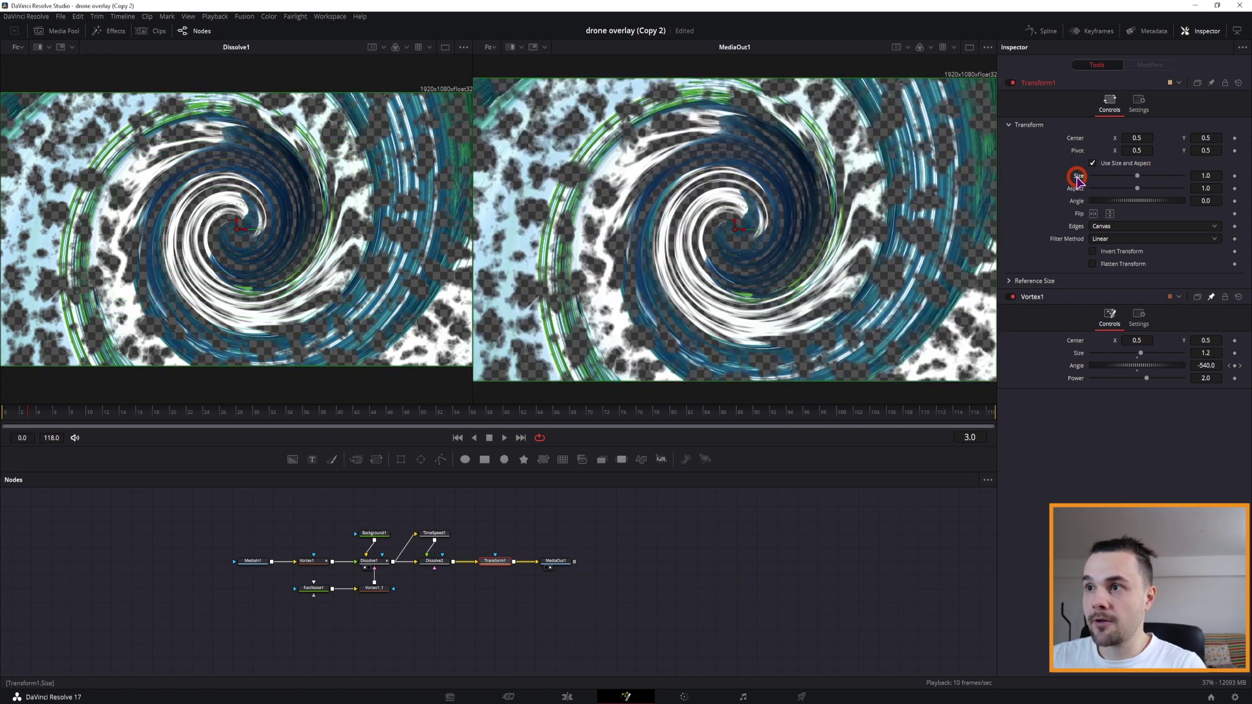
pyautogui.click(480, 599)
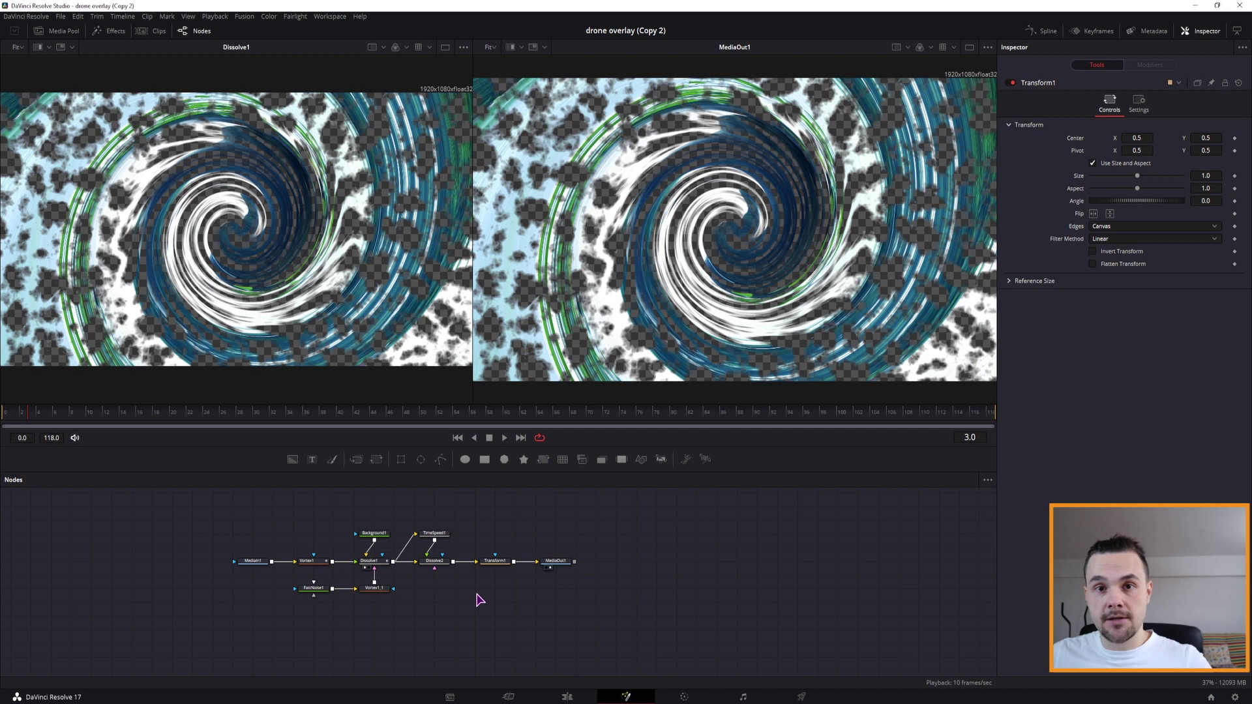
pyautogui.click(496, 562)
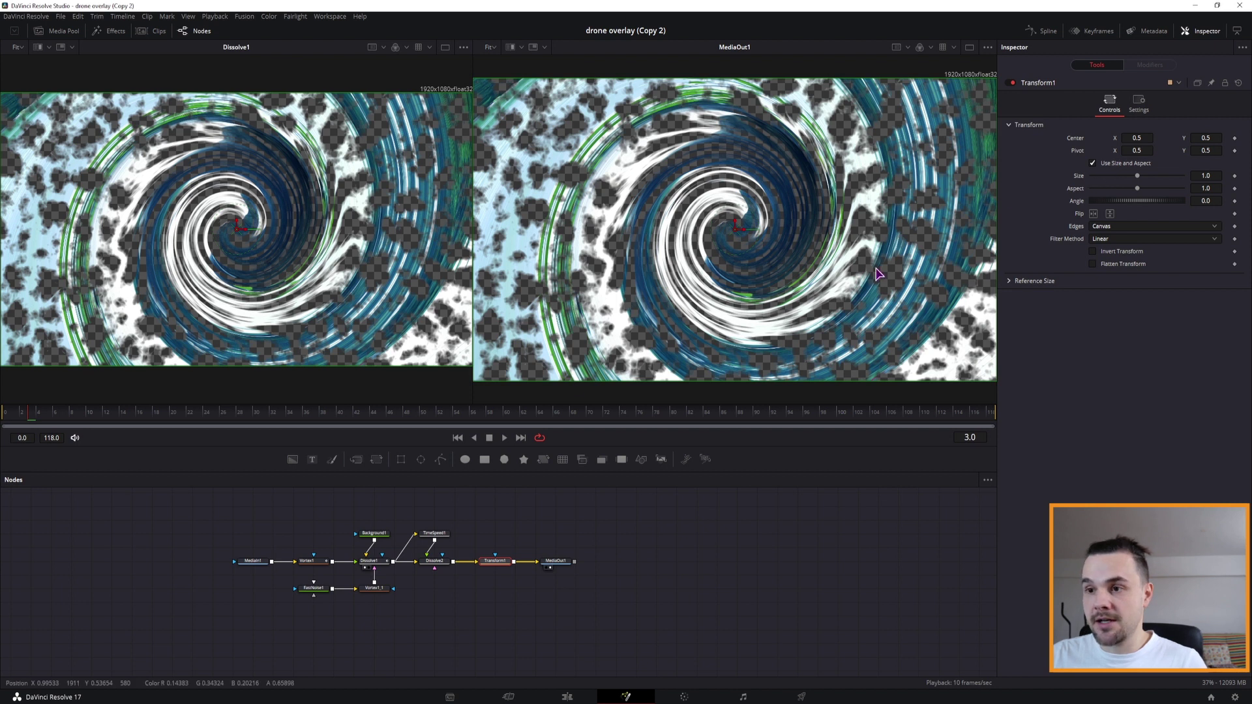
# Step: Add TimeSpeed1, Vortex1, Background1, Dissolve1, Vortex1_1, FastNoise1 and Dissolve2 to the Transform1 selection
pyautogui.keyDown('ctrl'); pyautogui.click(435, 534); pyautogui.keyUp('ctrl')
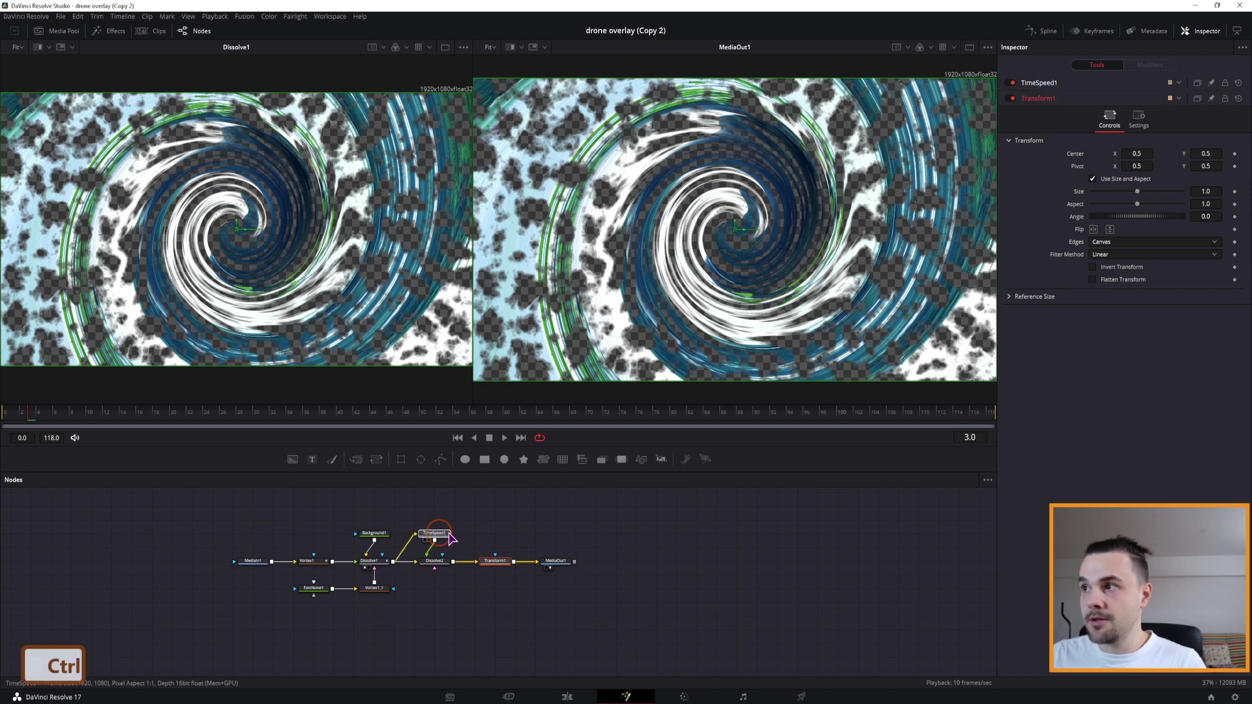
pyautogui.click(1041, 83)
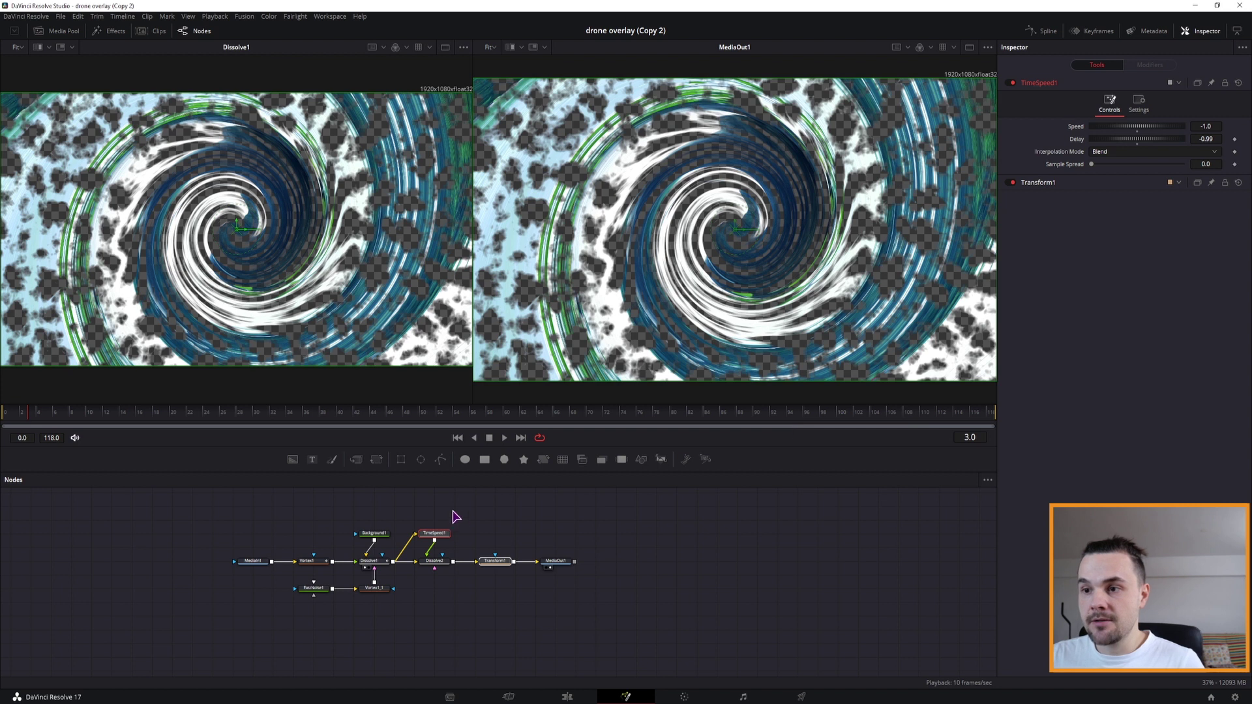
pyautogui.keyDown('ctrl'); pyautogui.click(317, 563); pyautogui.keyUp('ctrl')
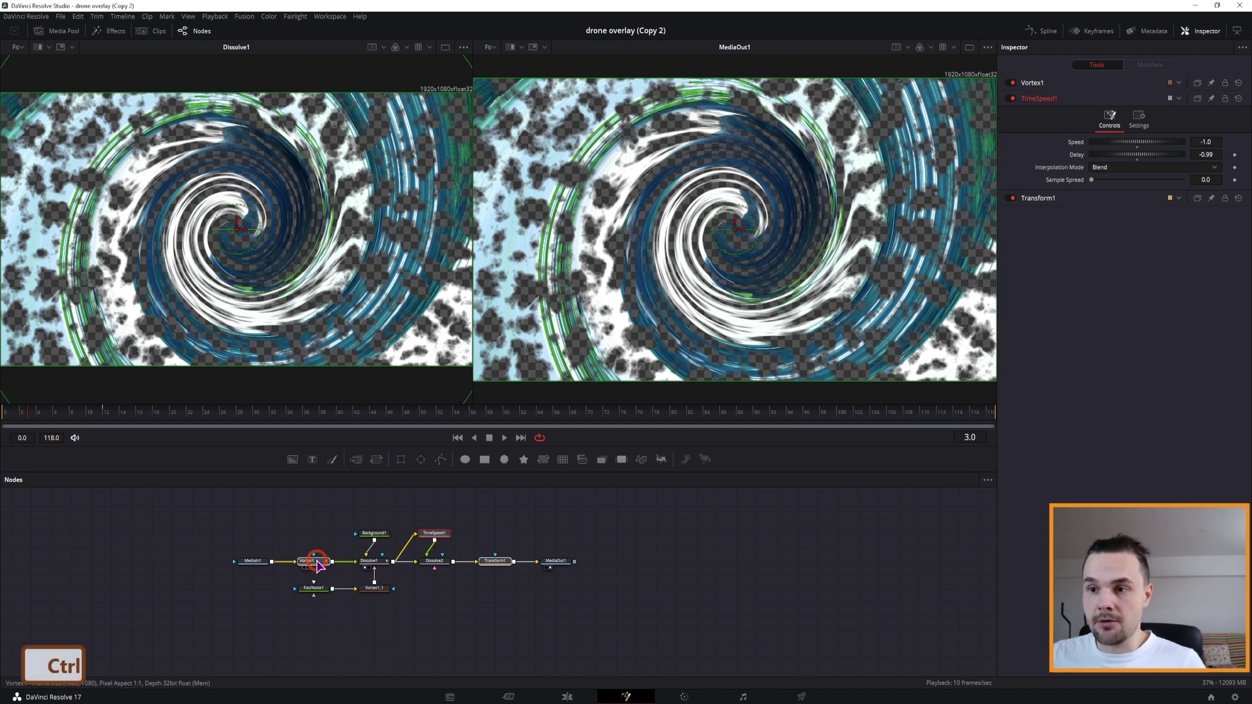
pyautogui.click(1041, 87)
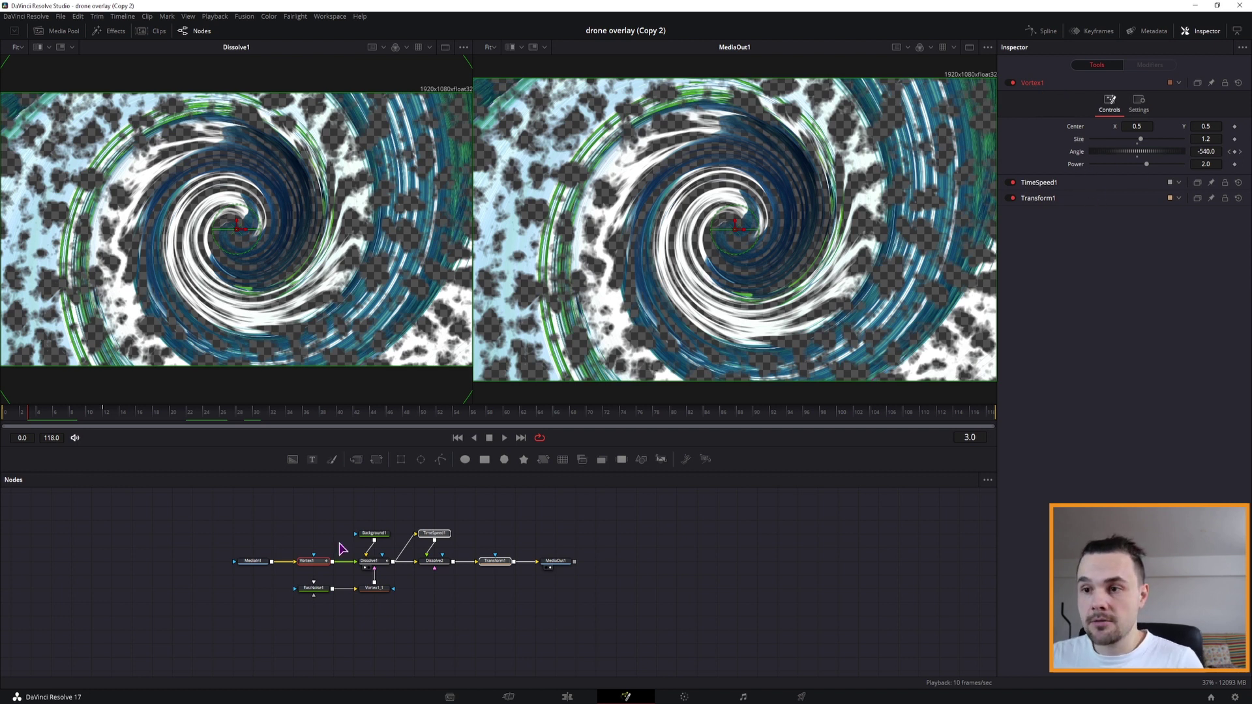
pyautogui.moveTo(364, 511); pyautogui.dragTo(377, 584)
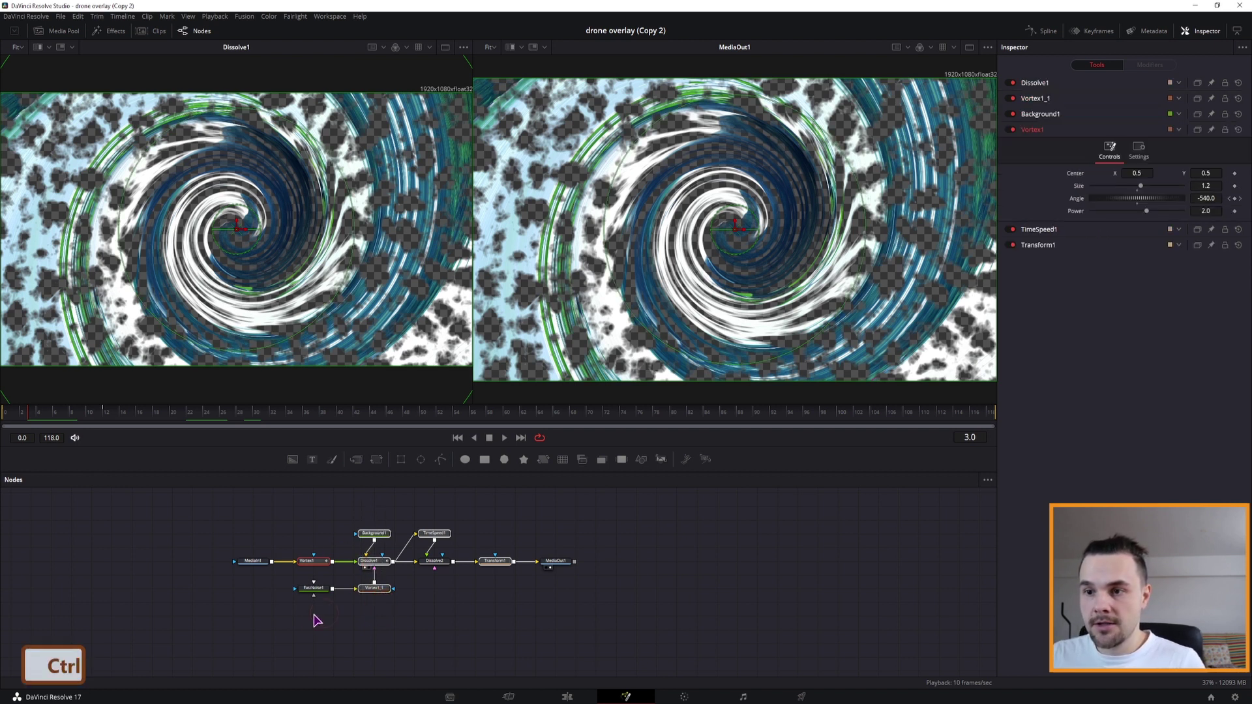
pyautogui.keyDown('ctrl'); pyautogui.click(314, 589); pyautogui.keyUp('ctrl')
pyautogui.keyDown('ctrl'); pyautogui.click(425, 561); pyautogui.keyUp('ctrl')
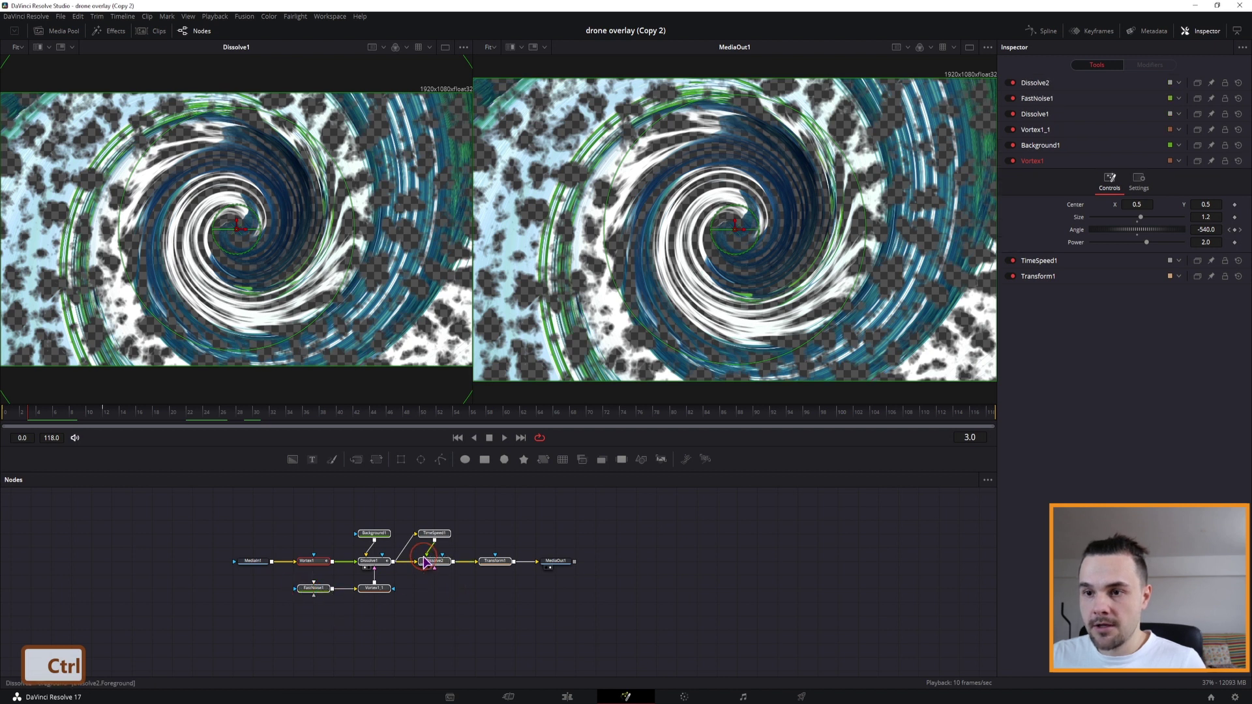
pyautogui.rightClick(492, 564)
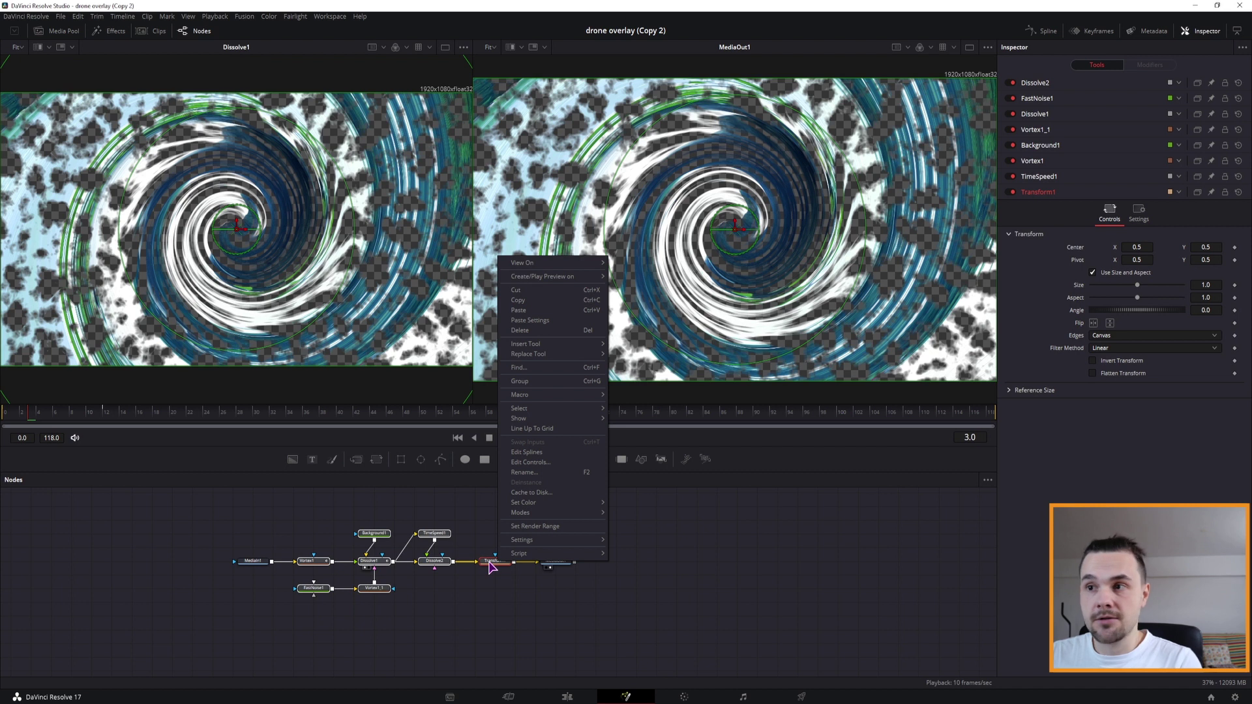
# Step: Create a macro and expose Transform1's Size, renamed Scale
pyautogui.click(637, 395)
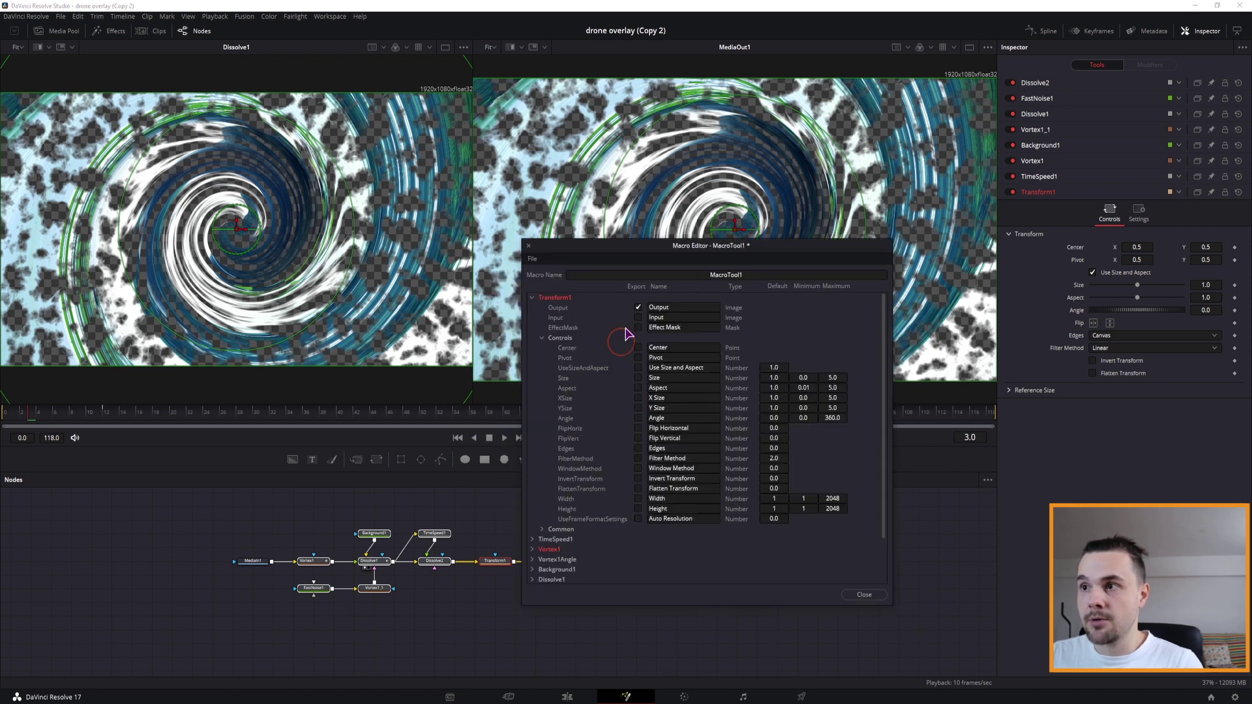
pyautogui.moveTo(672, 246); pyautogui.dragTo(686, 245)
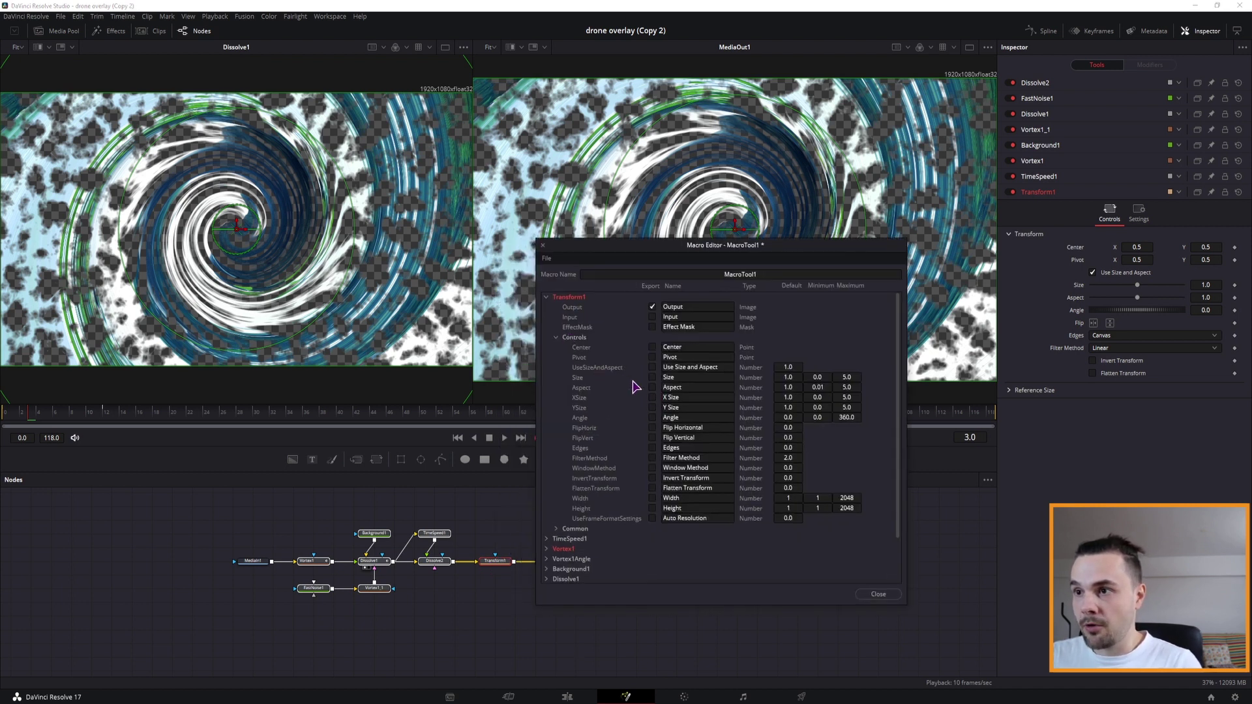
pyautogui.click(652, 378)
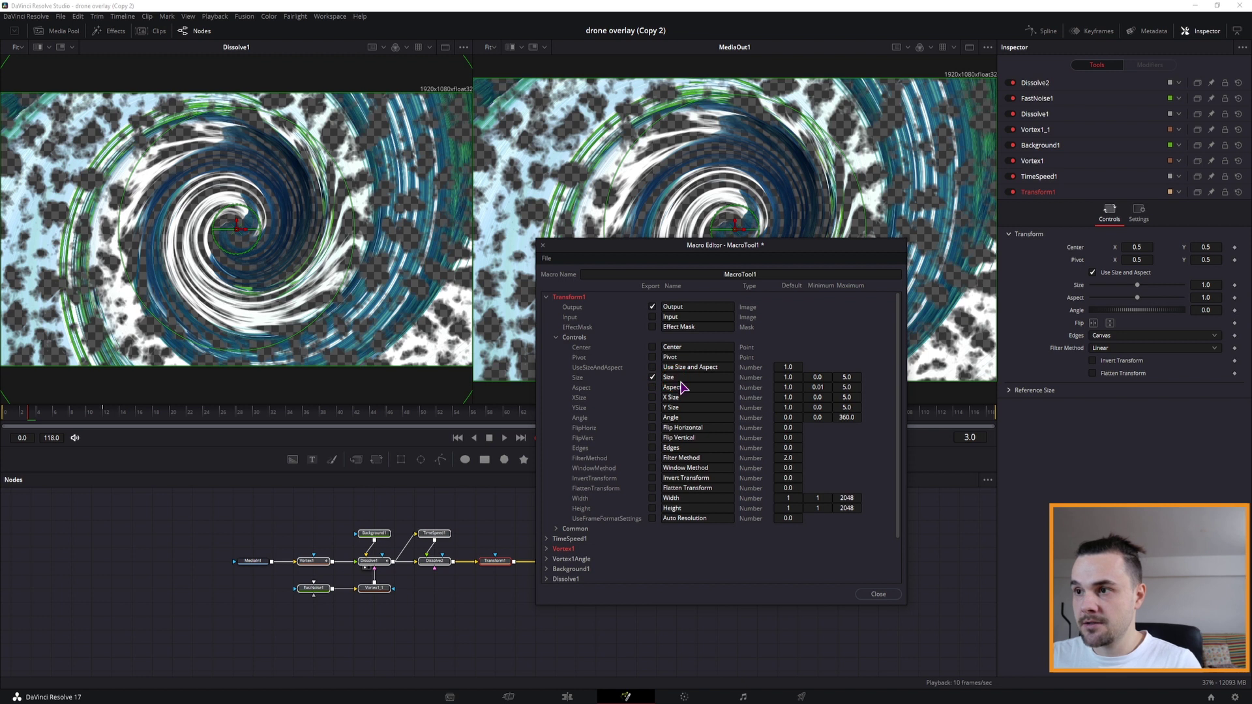
pyautogui.click(667, 377)
pyautogui.write('Scale')
pyautogui.press('Delete')
pyautogui.press('Delete')
pyautogui.press('Delete')
pyautogui.click(668, 377)
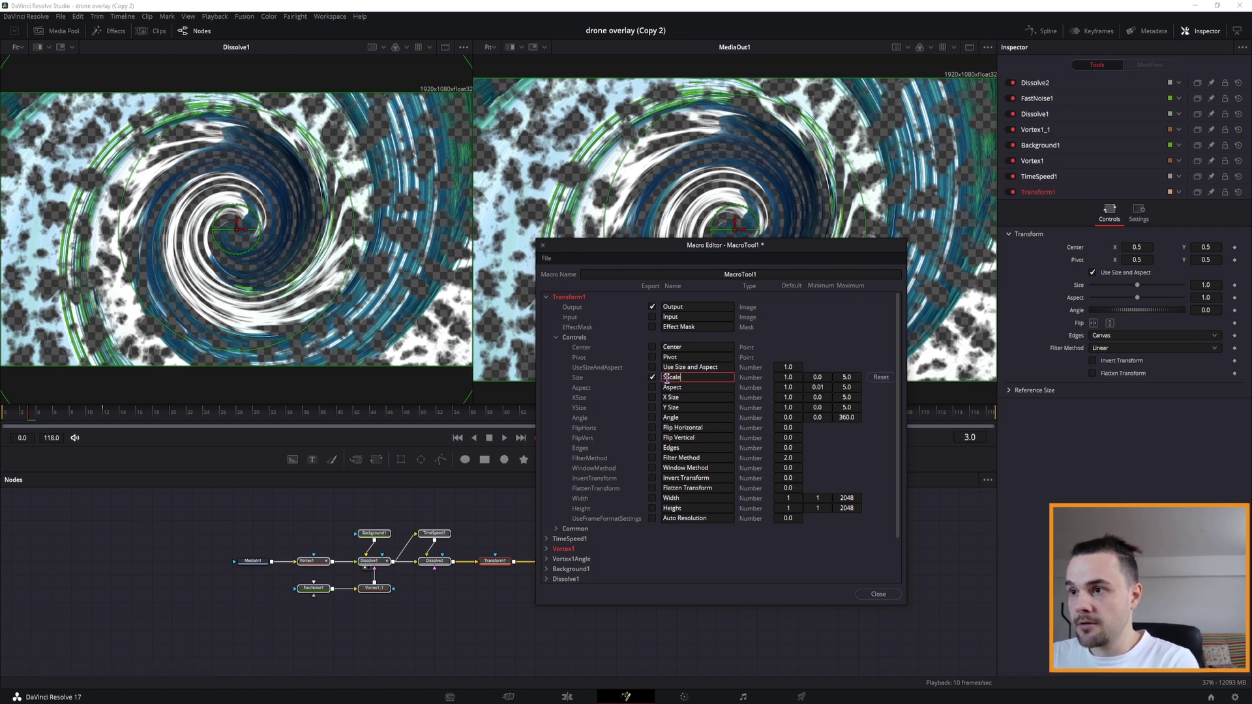
pyautogui.press('BackSpace')
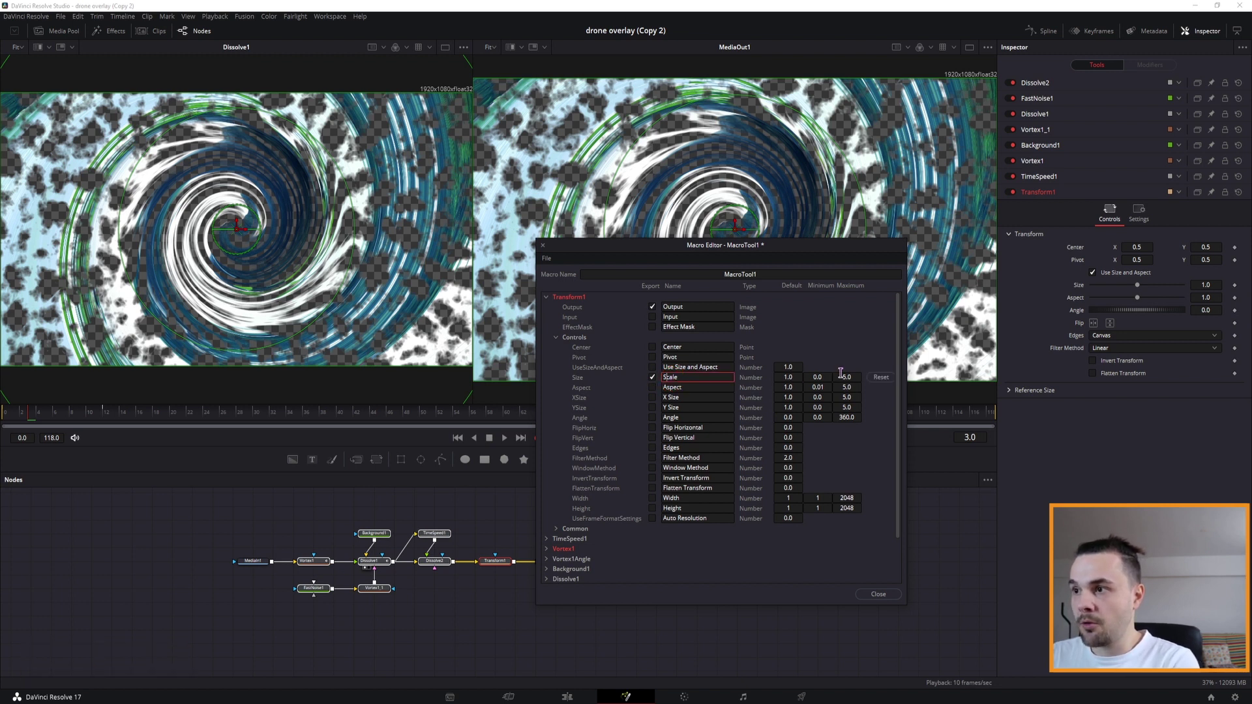
# Step: Expose TimeSpeed1's Speed as "No End, set to 1" with range -1 to 1
pyautogui.click(547, 297)
pyautogui.click(547, 307)
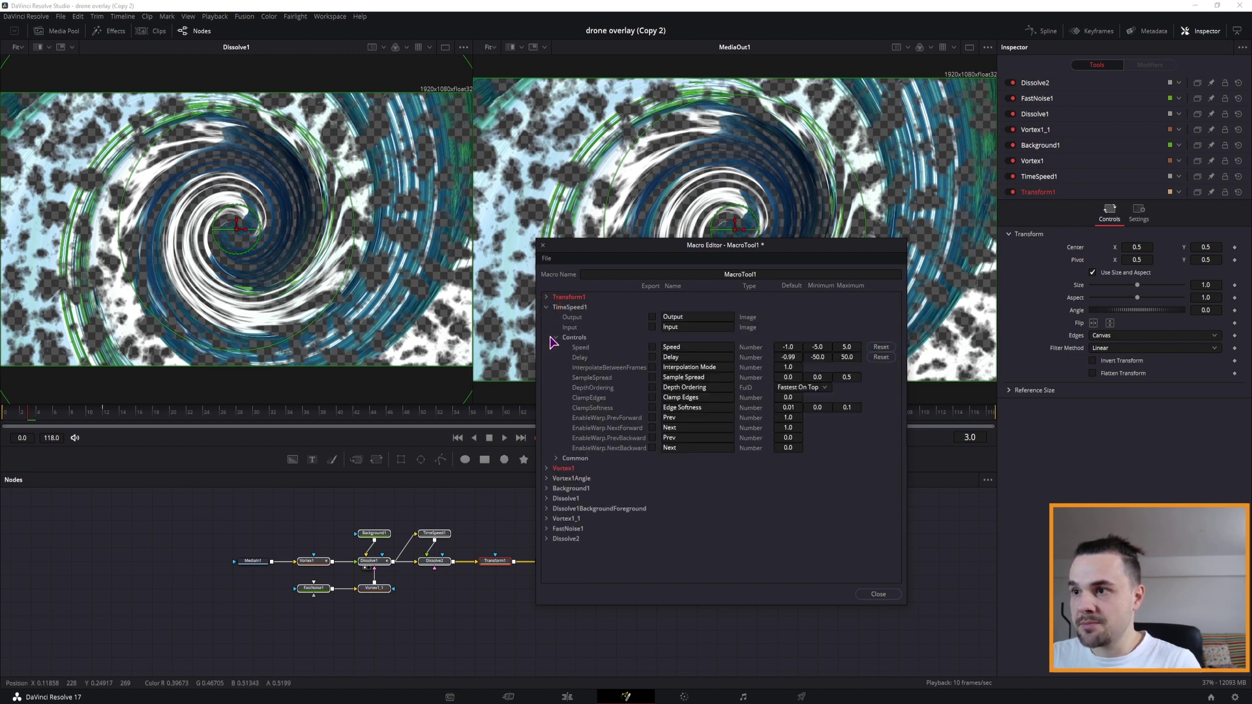
pyautogui.click(652, 347)
pyautogui.click(690, 347)
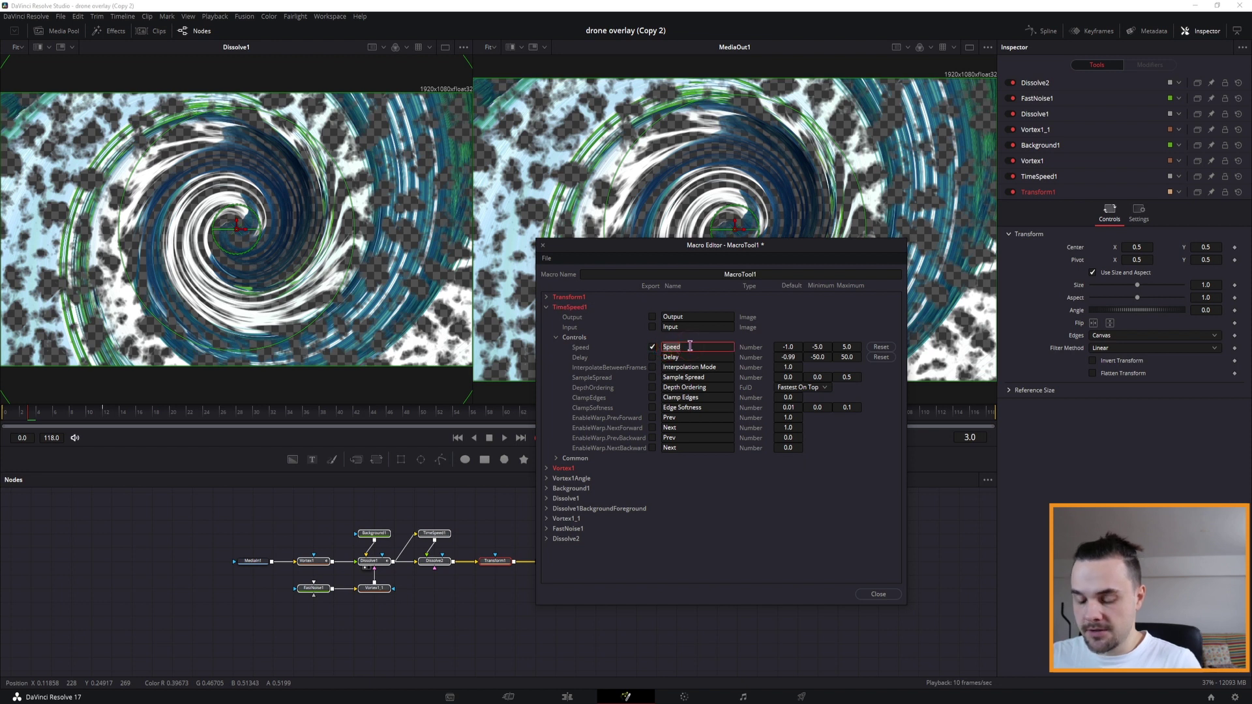
pyautogui.write('No End, set to 1')
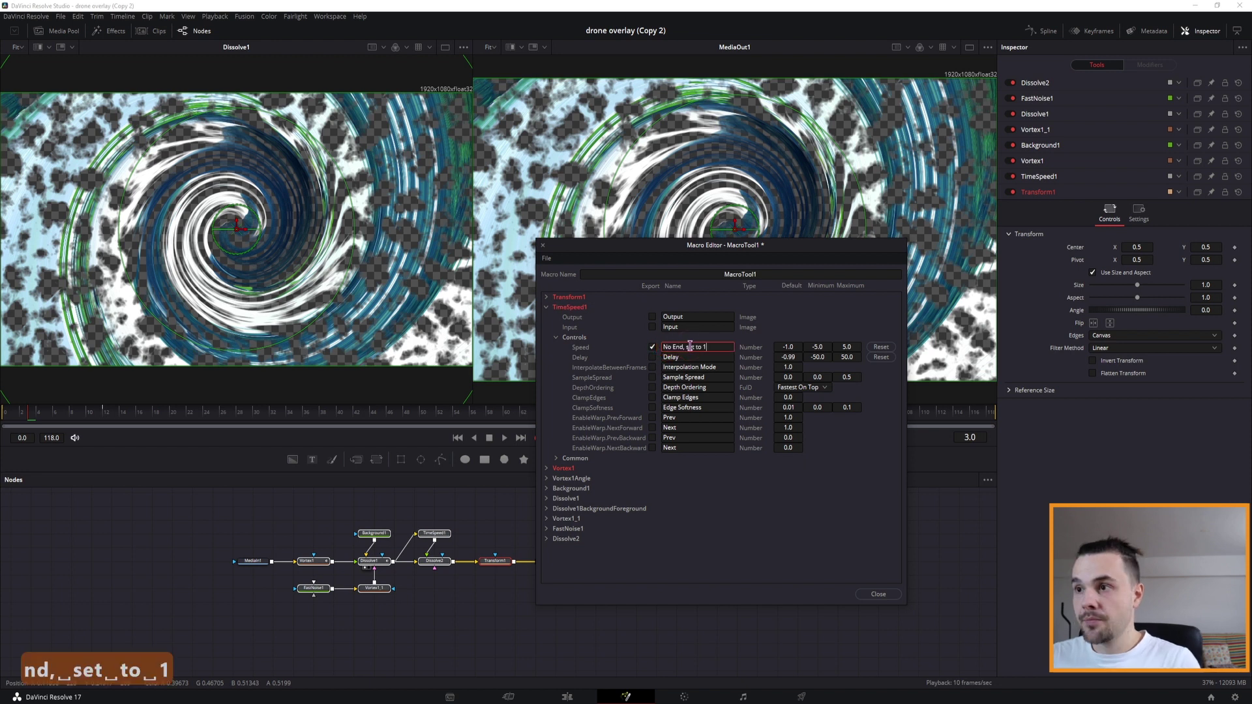
pyautogui.click(823, 346)
pyautogui.write('-1')
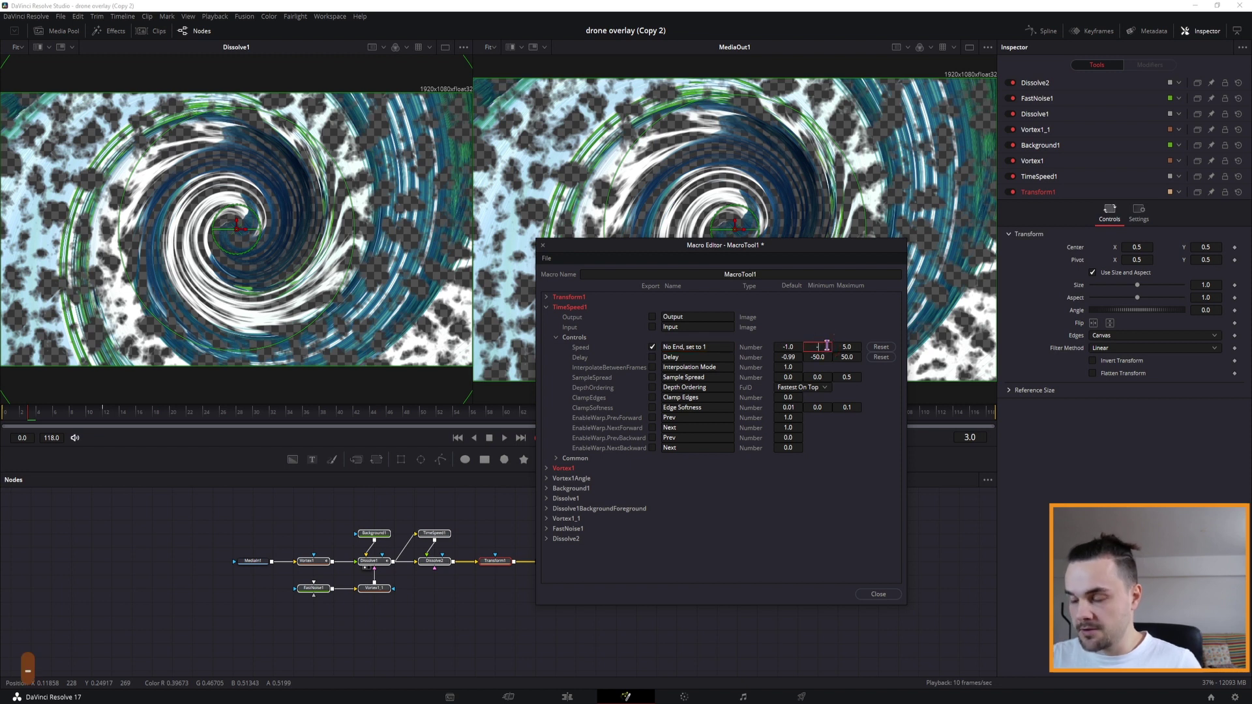
pyautogui.click(845, 347)
pyautogui.write('1')
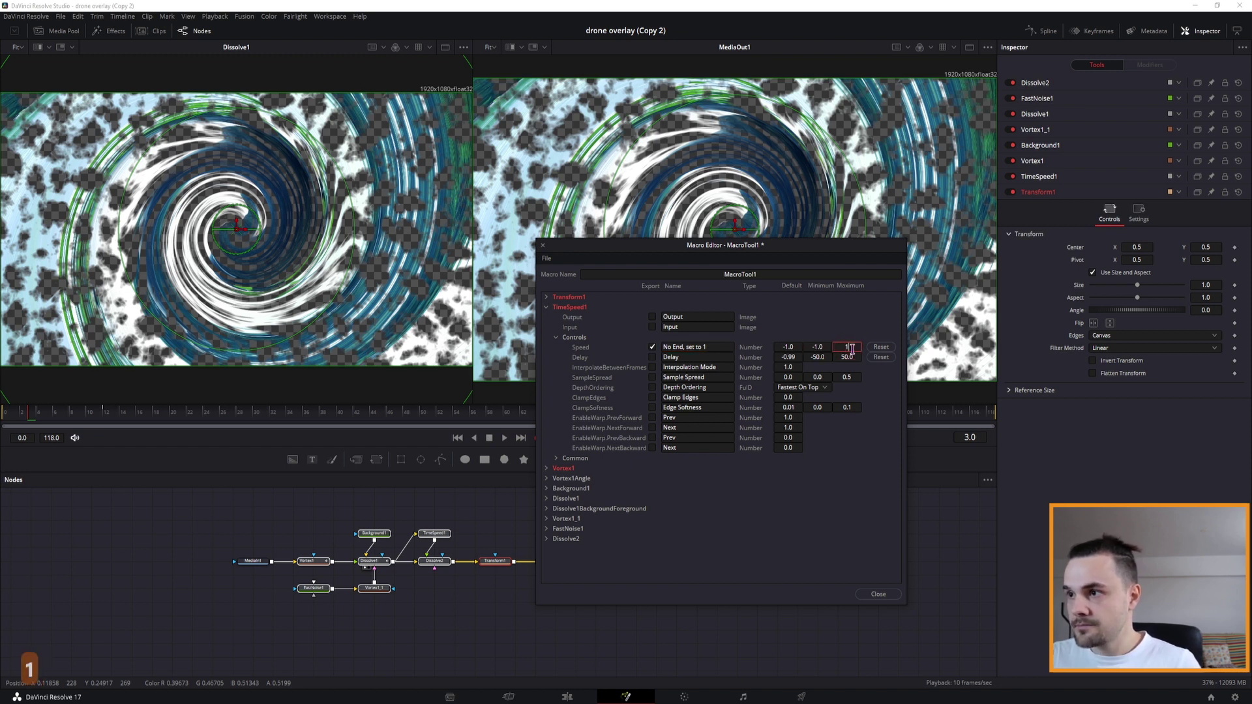
# Step: Expose Vortex1's Angle in the macro
pyautogui.click(563, 469)
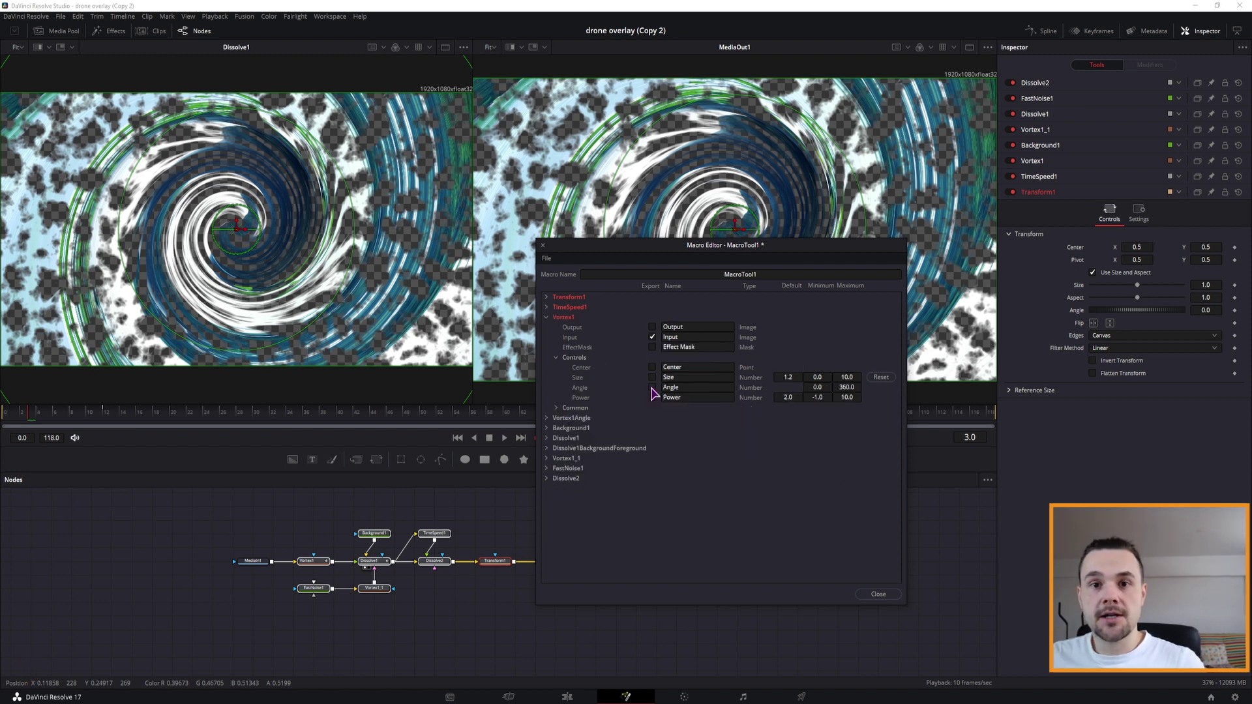
pyautogui.click(652, 389)
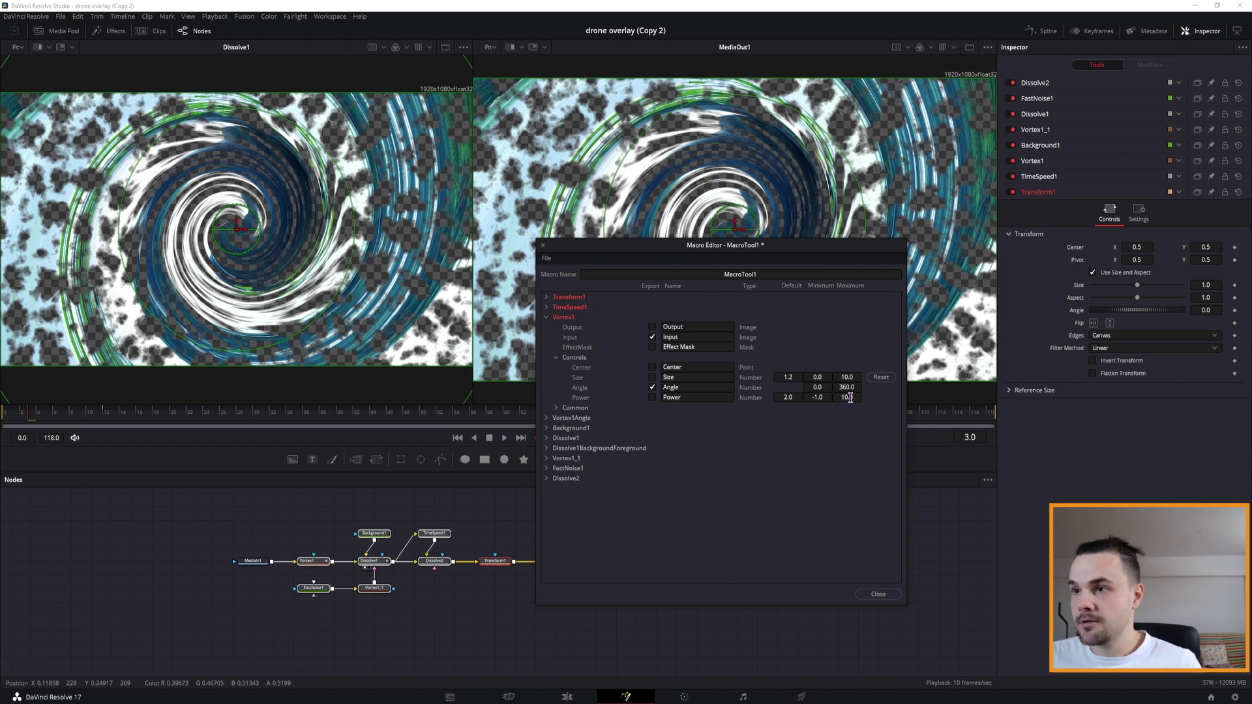
pyautogui.click(547, 258)
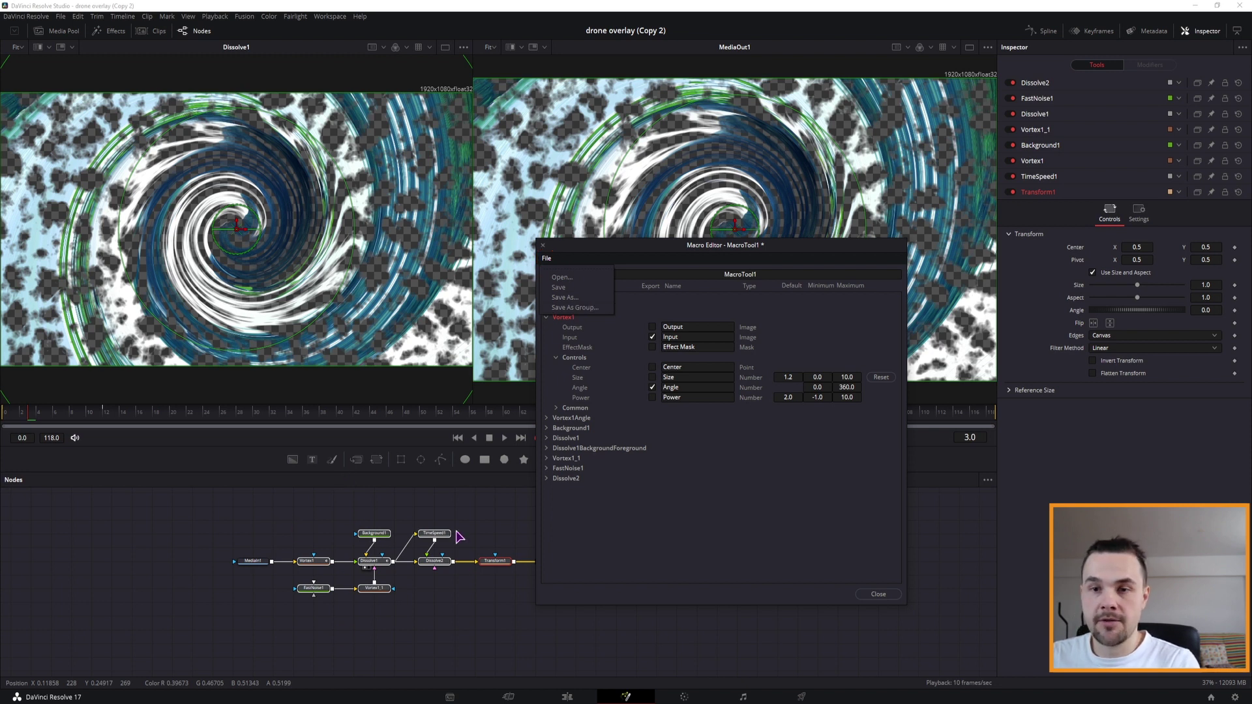
# Step: Browse the Save Macro As dialog to the Templates > Edit > Effects folder
pyautogui.click(565, 297)
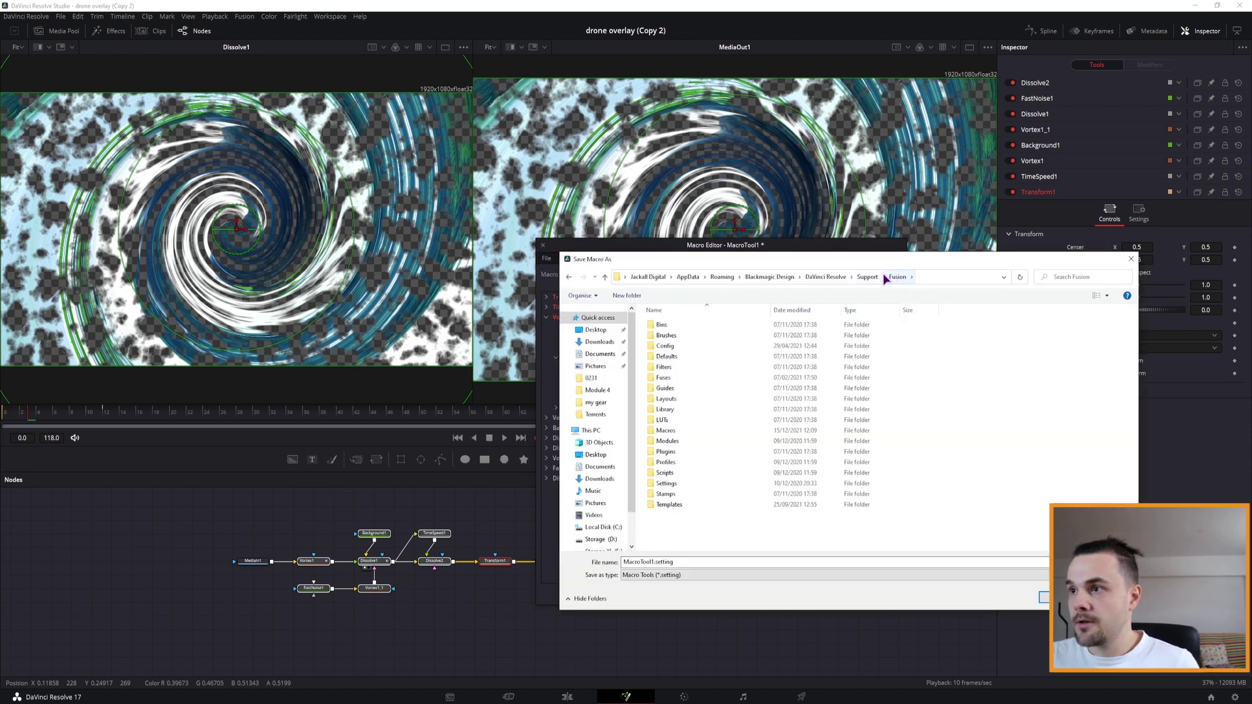
pyautogui.doubleClick(670, 505)
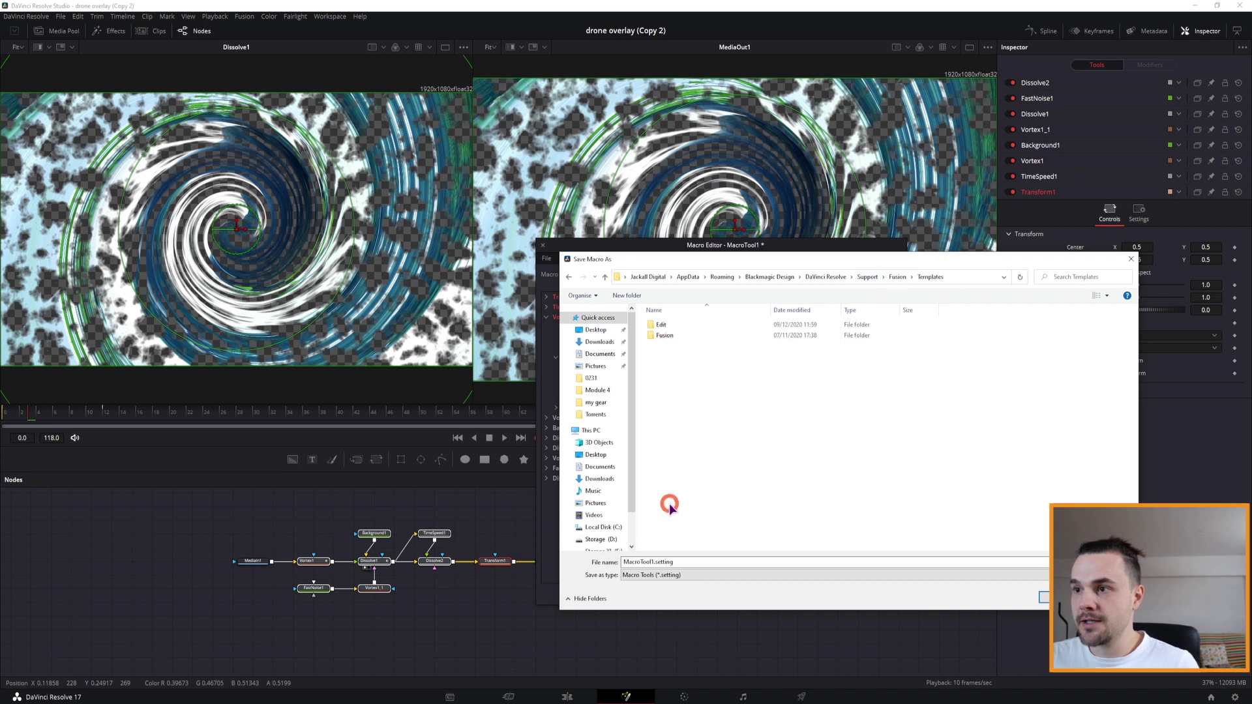
pyautogui.doubleClick(679, 328)
pyautogui.doubleClick(668, 324)
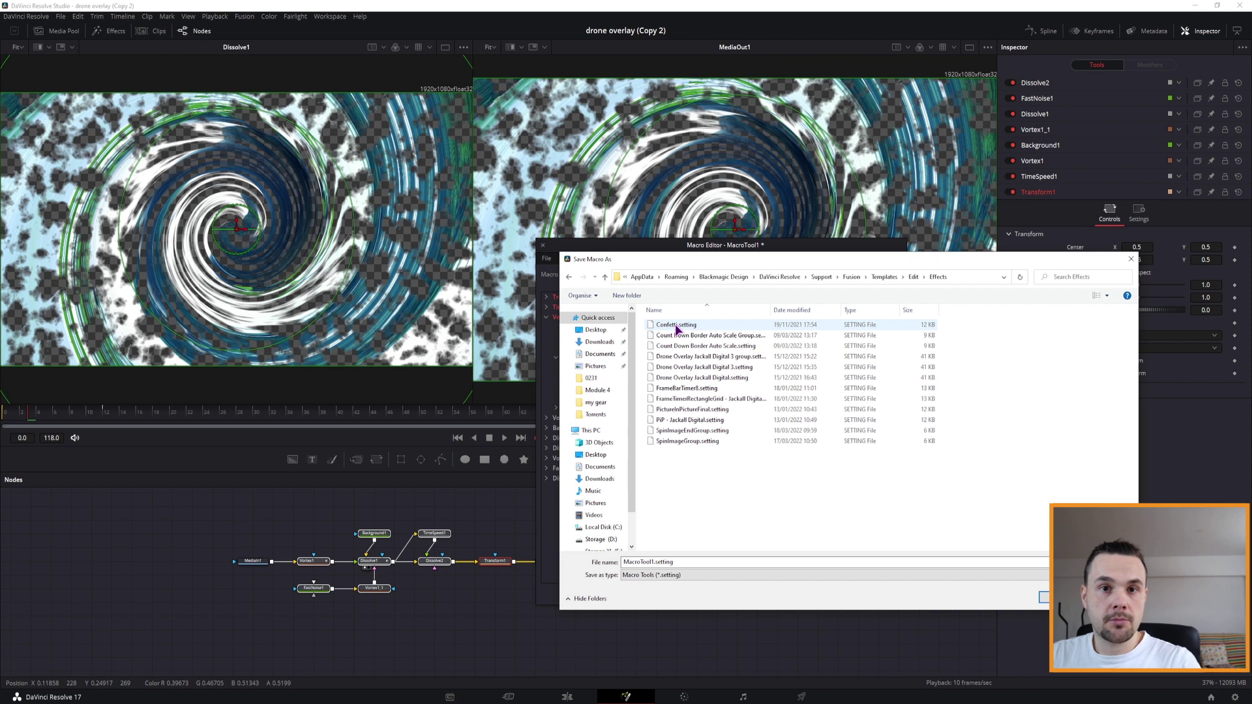
pyautogui.press('BackSpace')
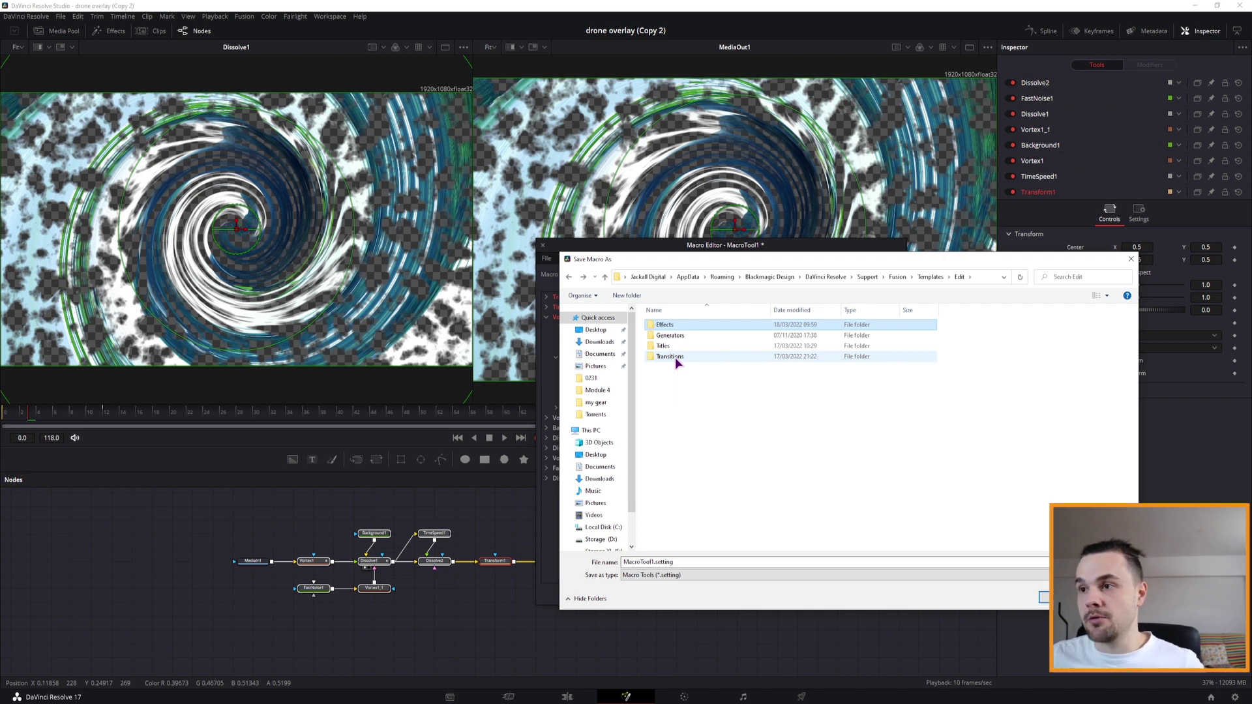
pyautogui.doubleClick(672, 324)
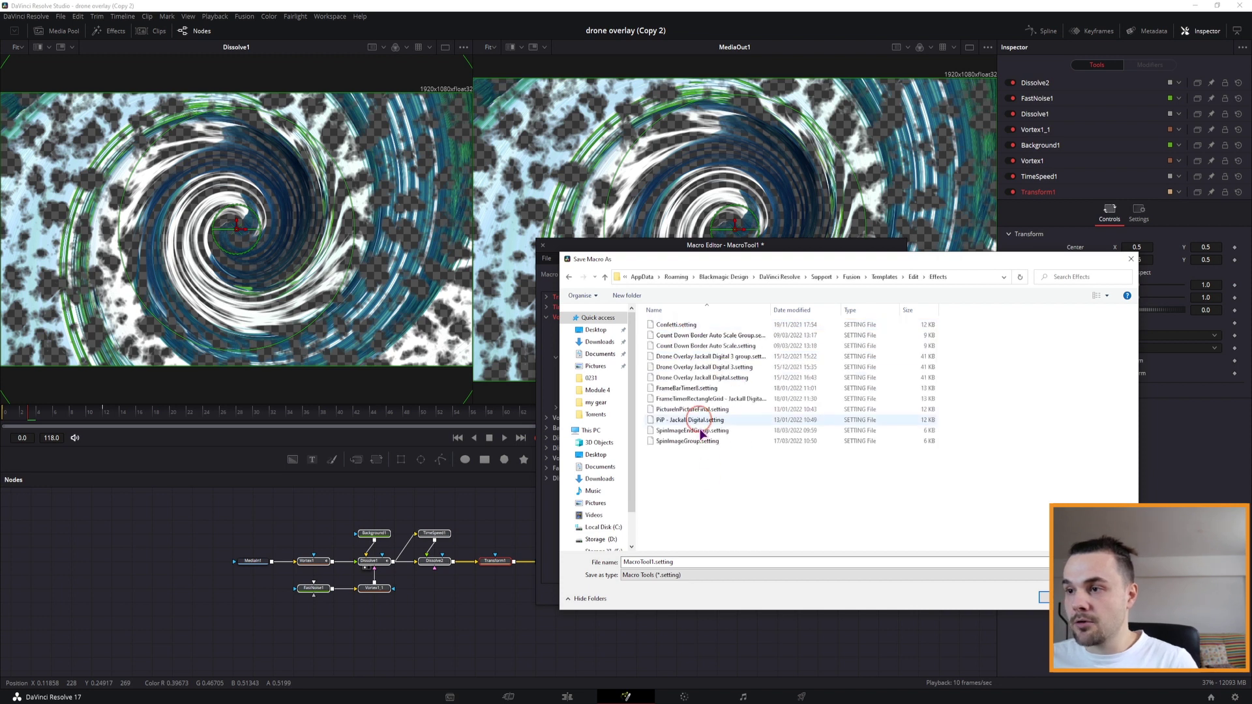
# Step: Replace the MacroTool1 file name with VortexSpin and save
pyautogui.doubleClick(646, 561)
pyautogui.click(653, 563)
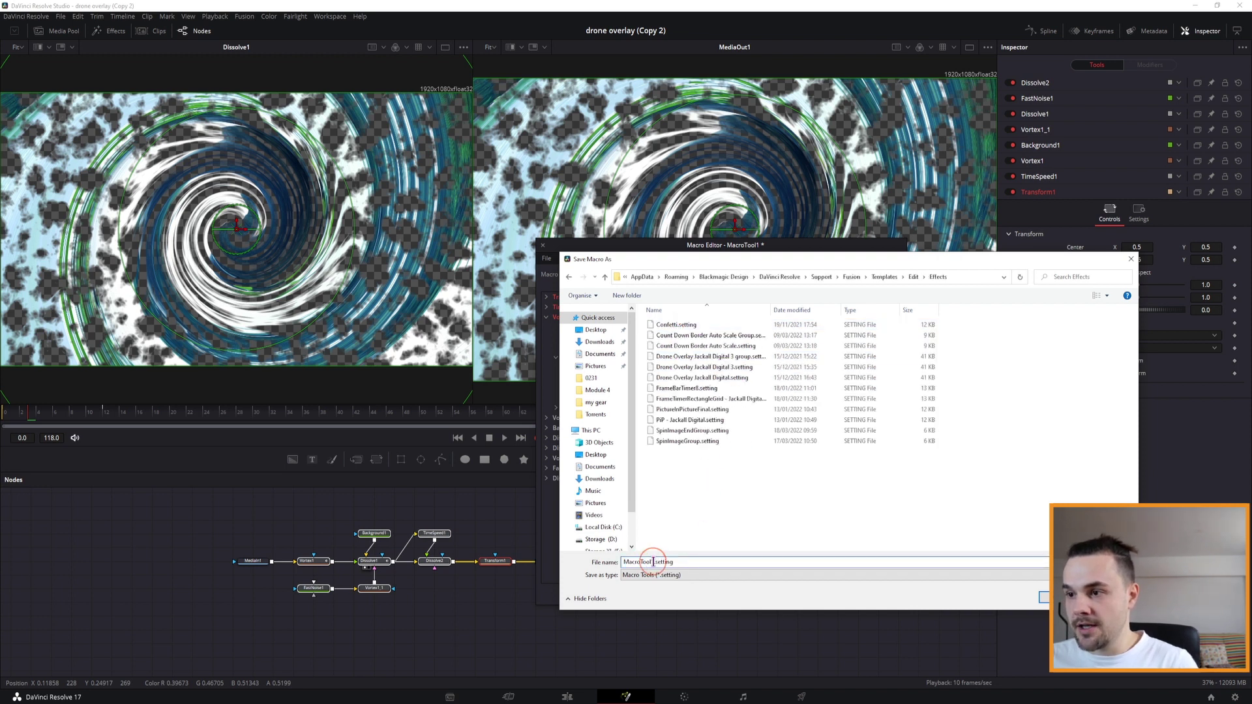
pyautogui.doubleClick(653, 563)
pyautogui.write('VortexSpin')
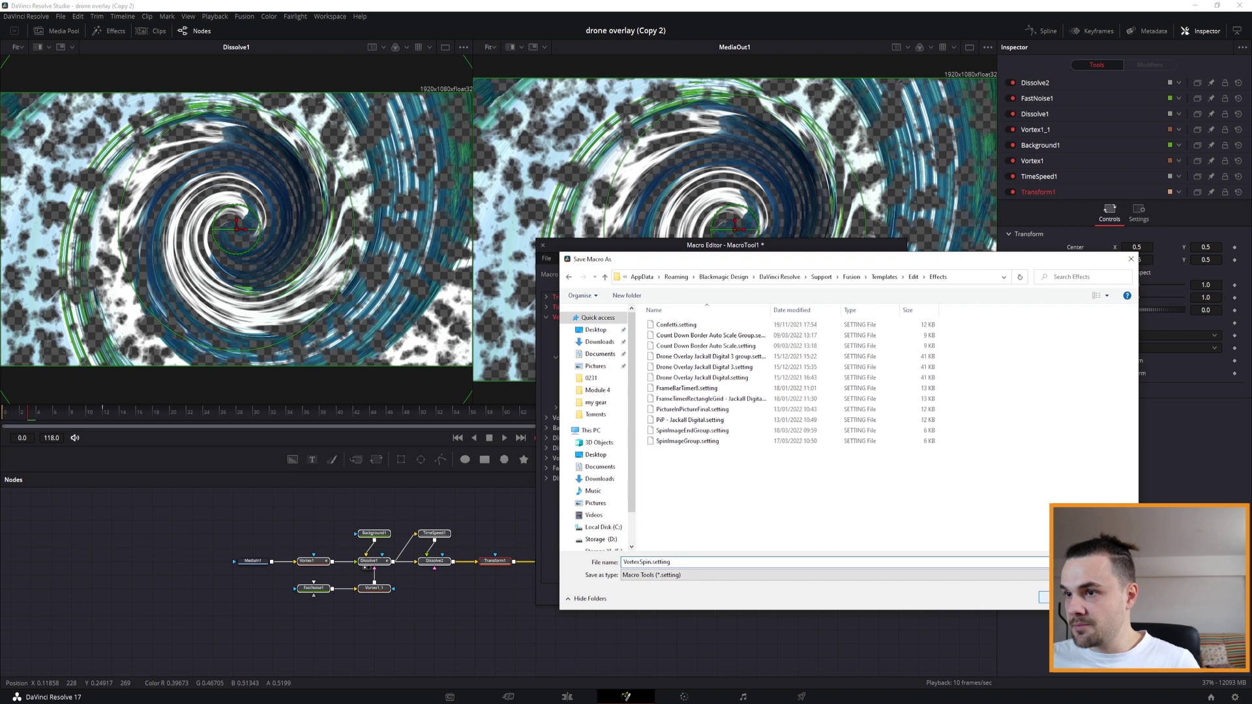
pyautogui.press('Return')
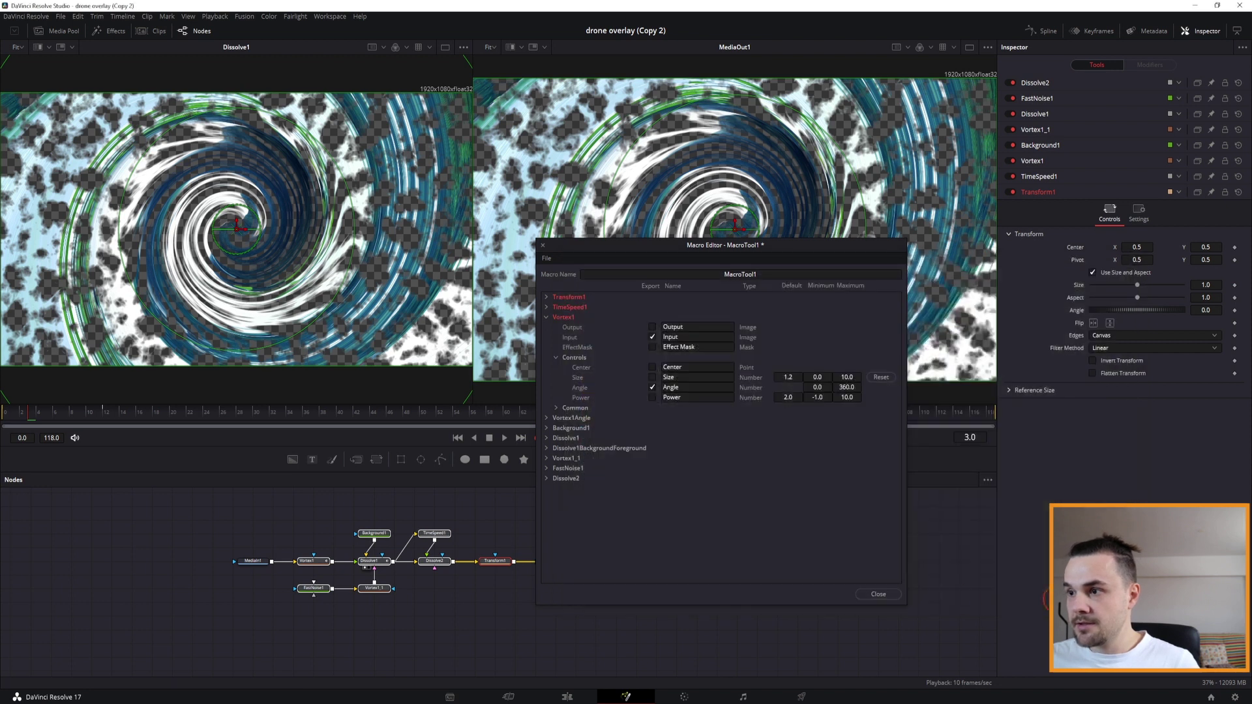
# Step: On the Edit page, apply the VortexSpin effect to the bear fishing clip
pyautogui.click(879, 595)
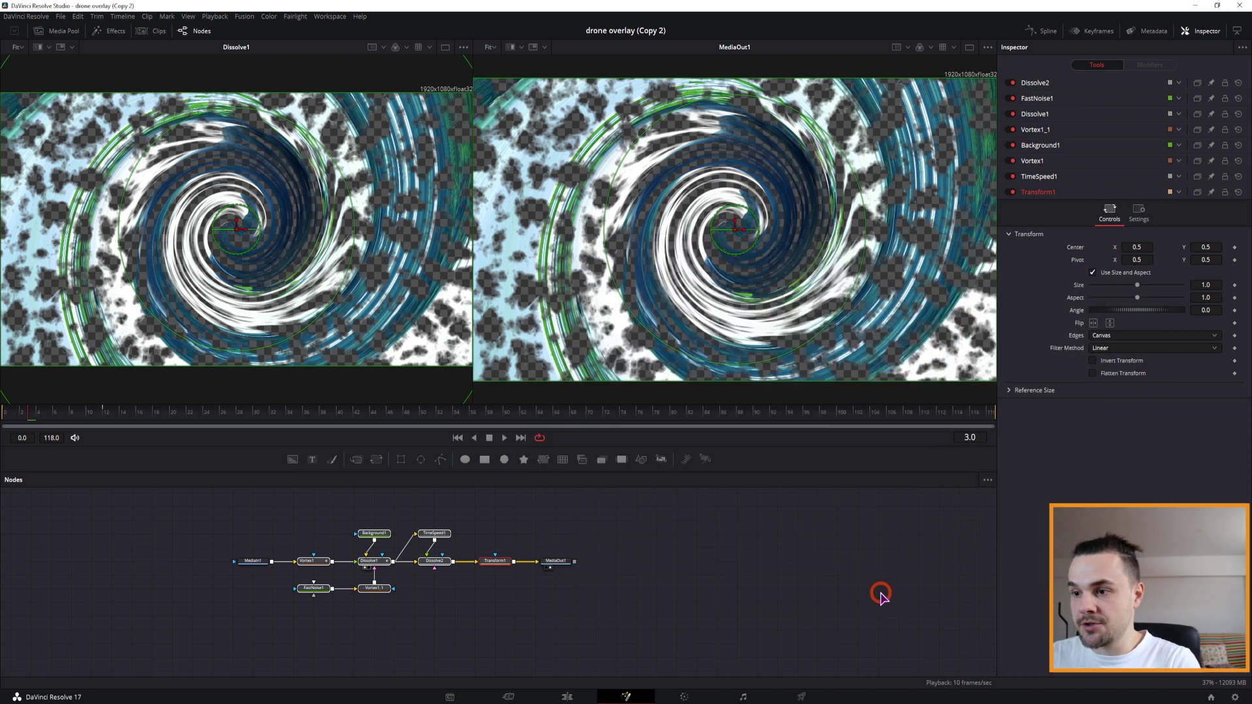
pyautogui.click(567, 697)
pyautogui.click(205, 393)
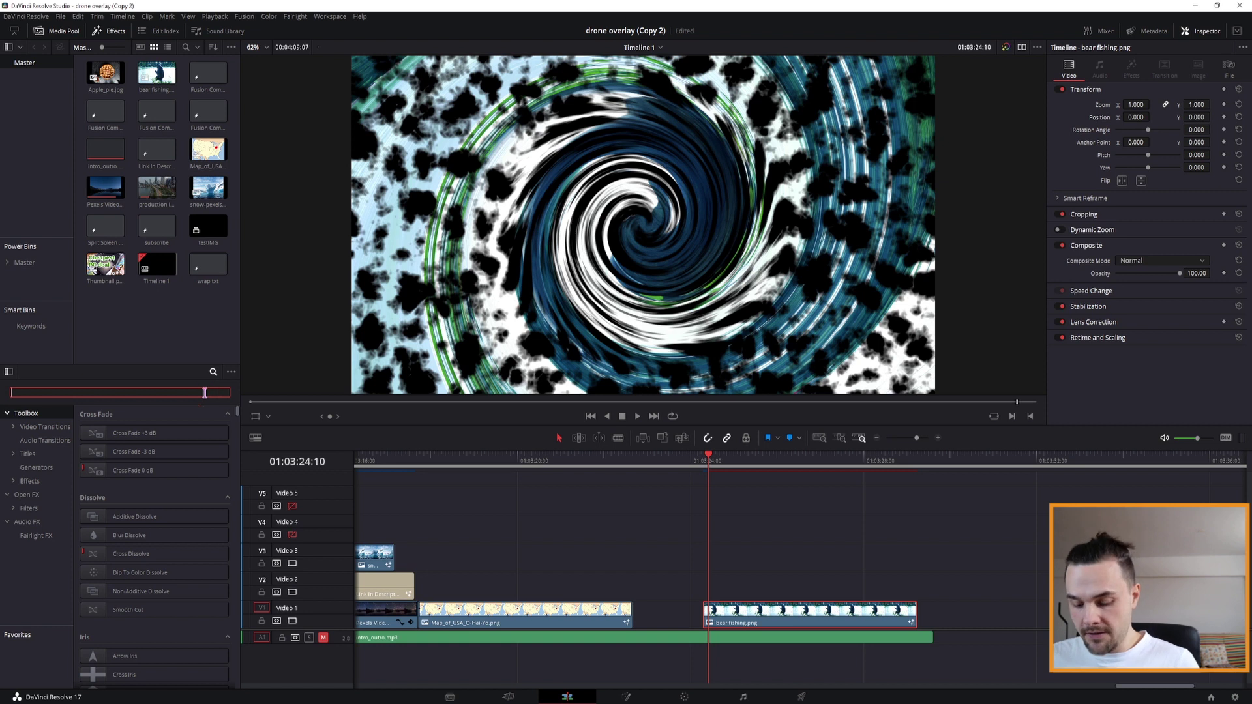
pyautogui.write('vortex')
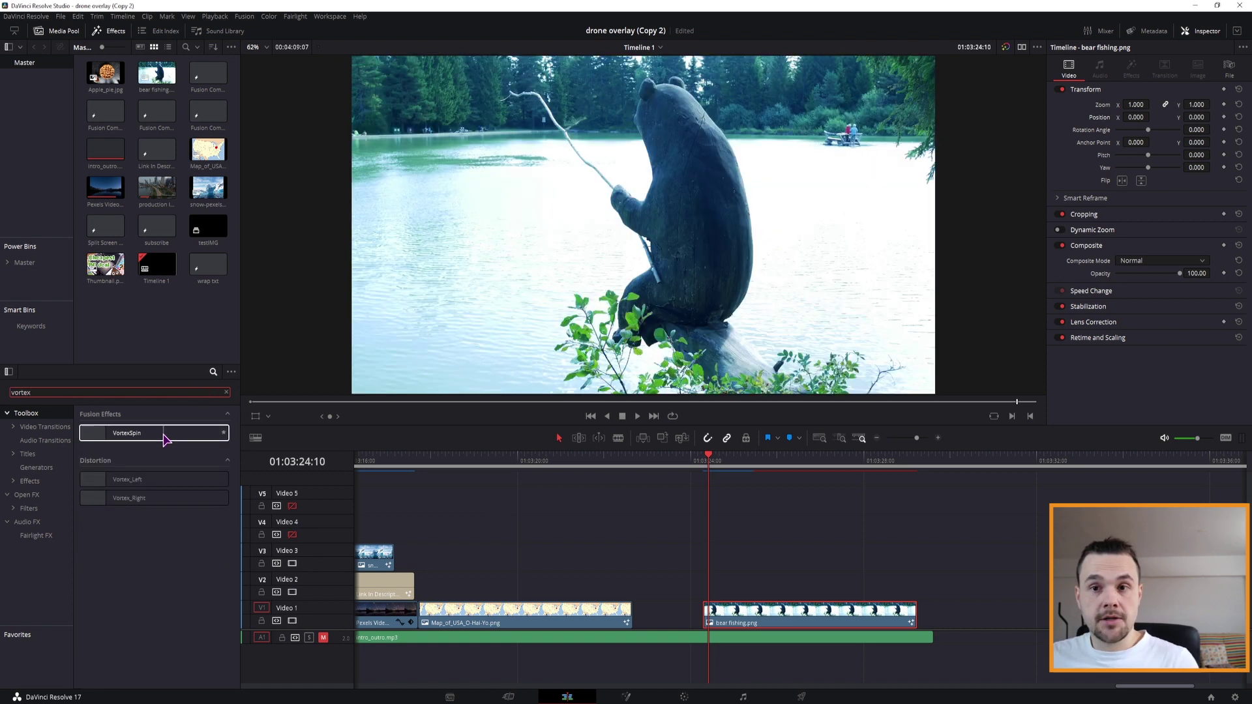
pyautogui.moveTo(90, 435); pyautogui.dragTo(808, 613)
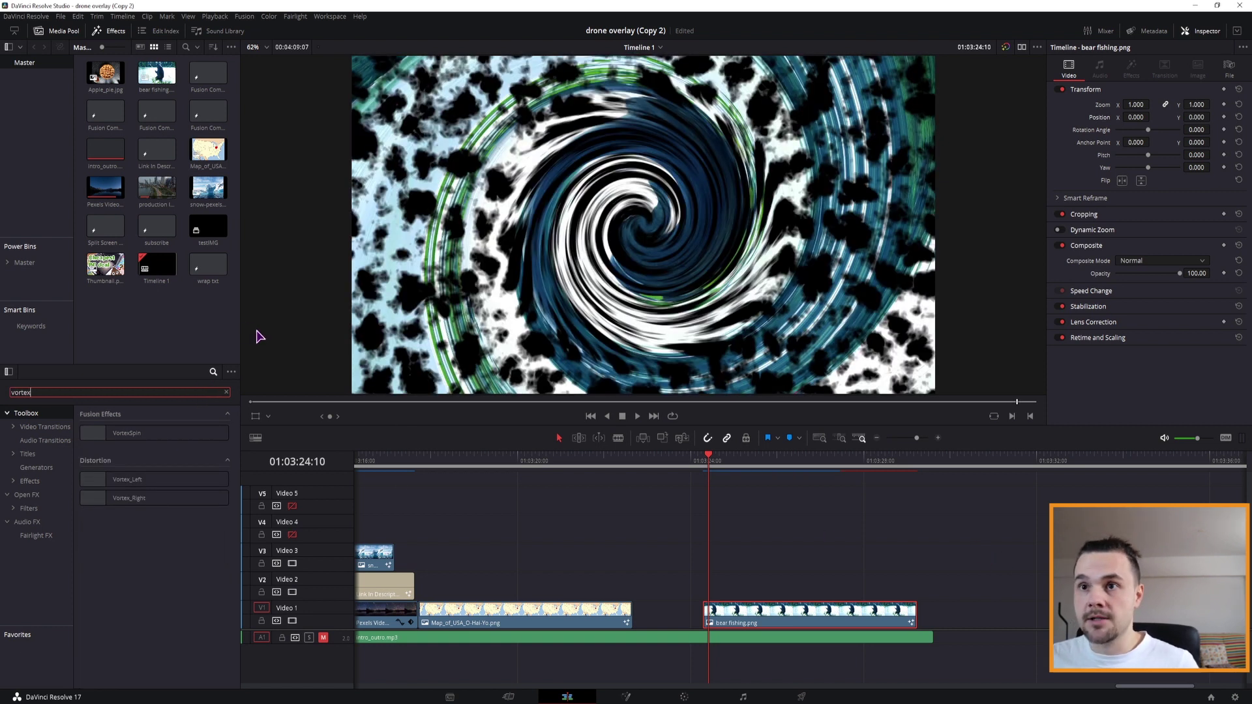
# Step: Add the snow clip and the drone city clip to Video 1
pyautogui.moveTo(208, 188); pyautogui.dragTo(1033, 617)
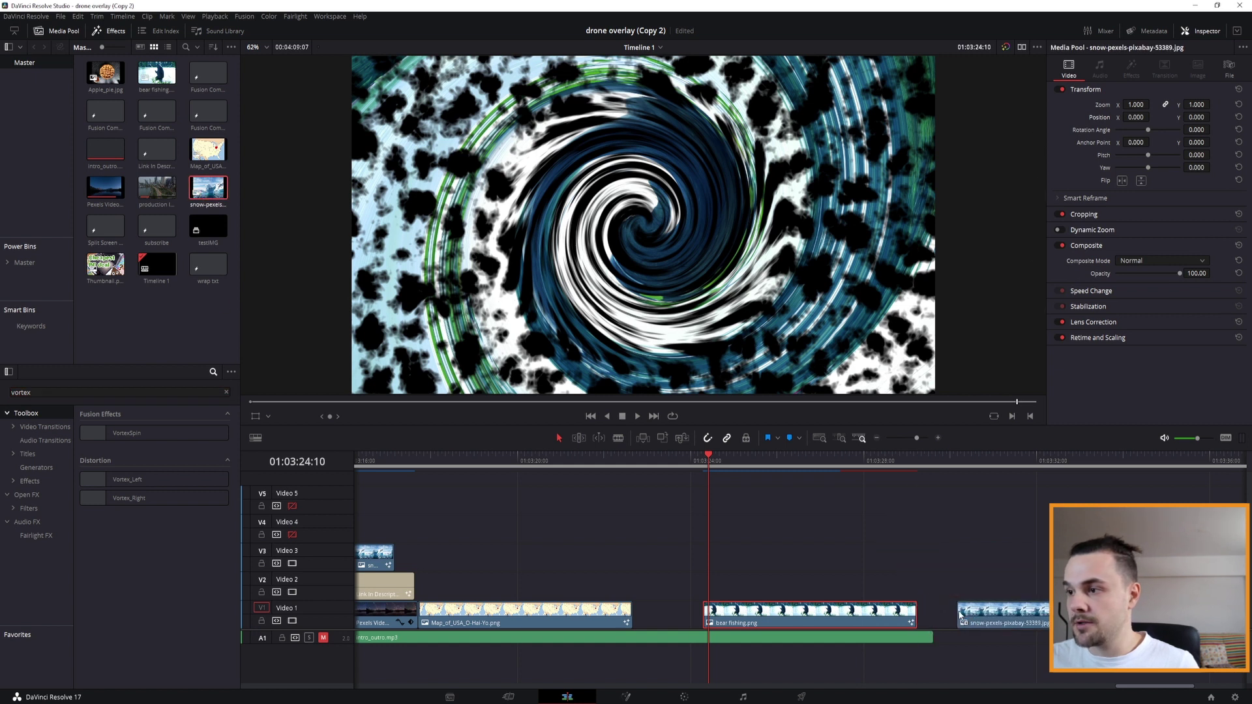
pyautogui.click(164, 435)
pyautogui.click(837, 513)
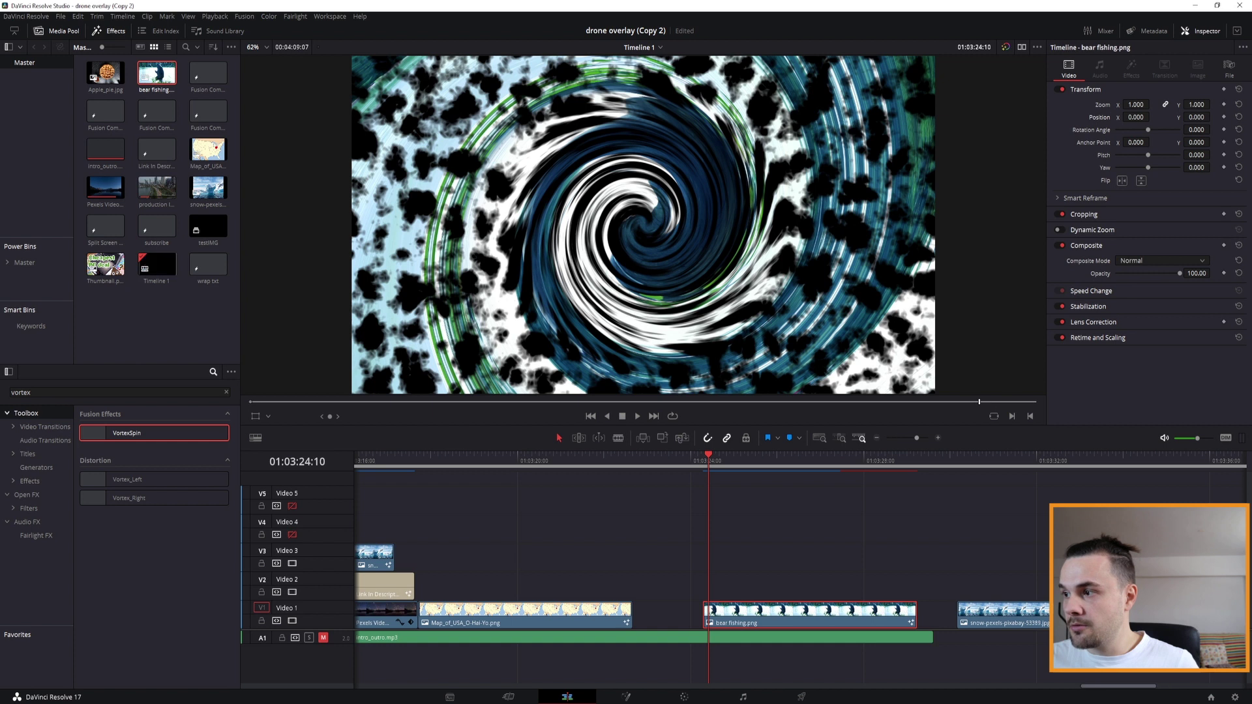
pyautogui.hscroll(5, 708, 557)
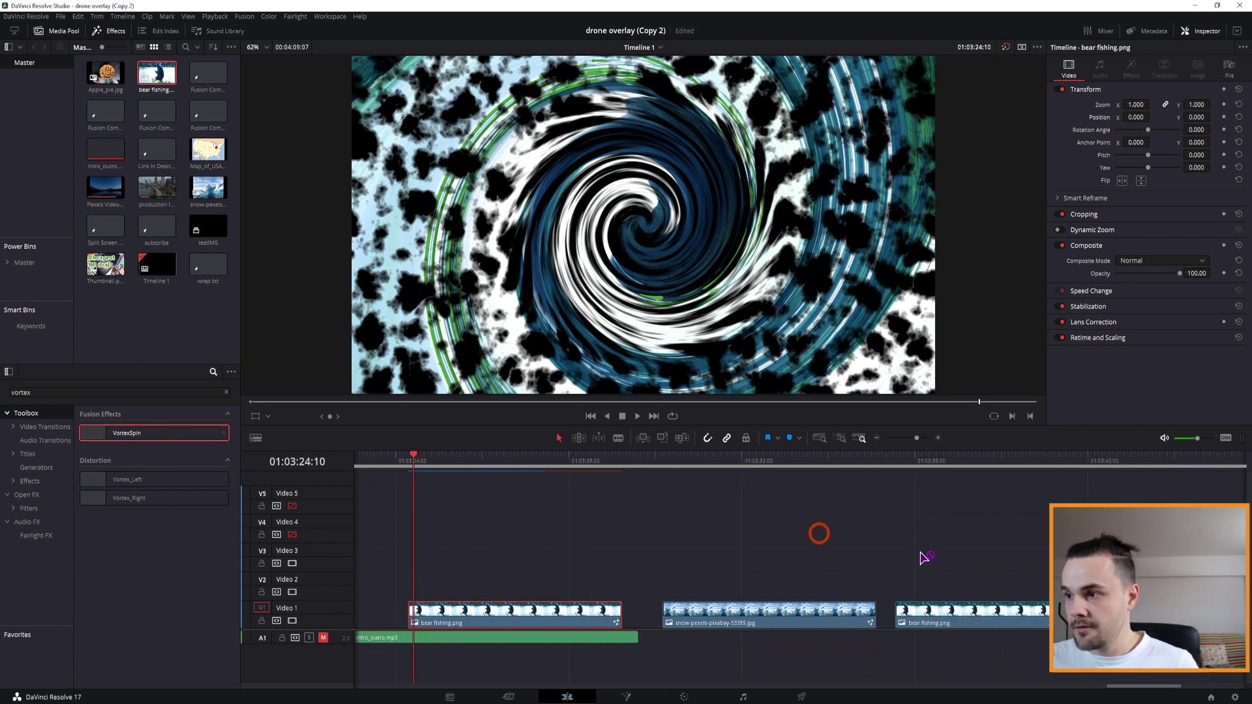
pyautogui.hscroll(5, 719, 553)
pyautogui.hscroll(2, 843, 562)
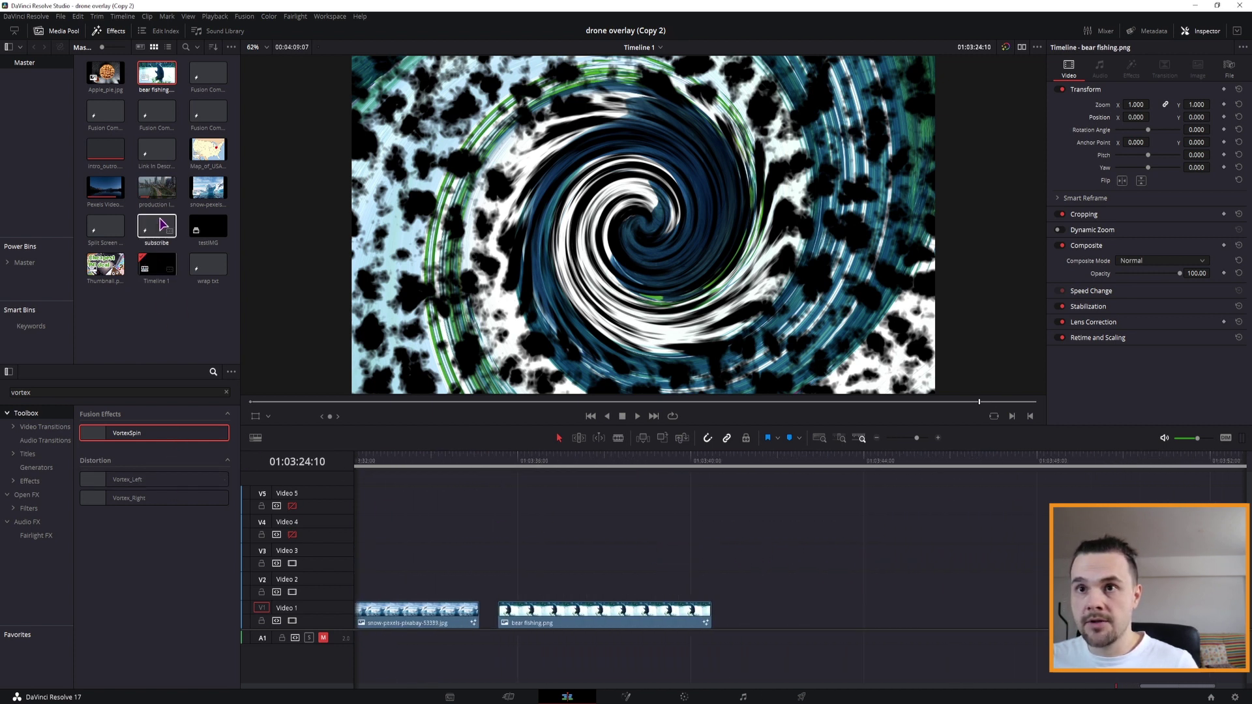
pyautogui.moveTo(157, 190); pyautogui.dragTo(773, 613)
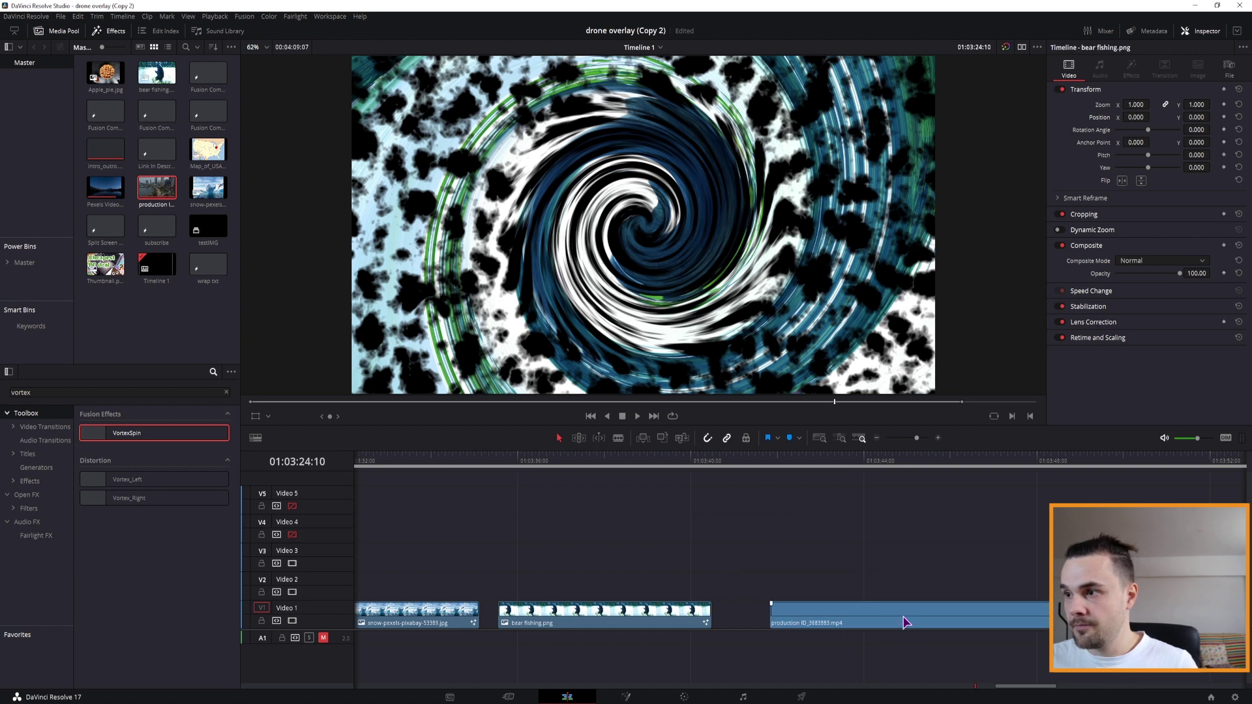
pyautogui.click(894, 465)
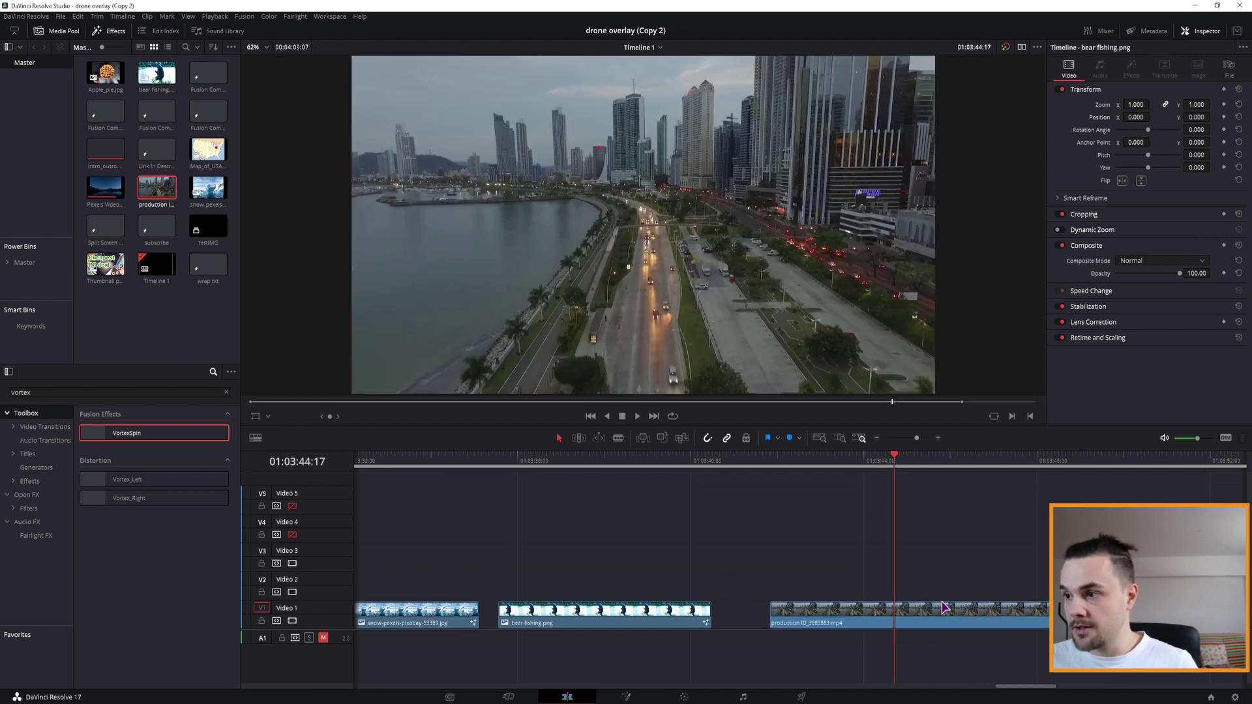
# Step: Split the drone city clip at 01:03:44:17 and delete its tail
pyautogui.click(943, 608)
pyautogui.hotkey('ctrl', 'b')
pyautogui.click(937, 616)
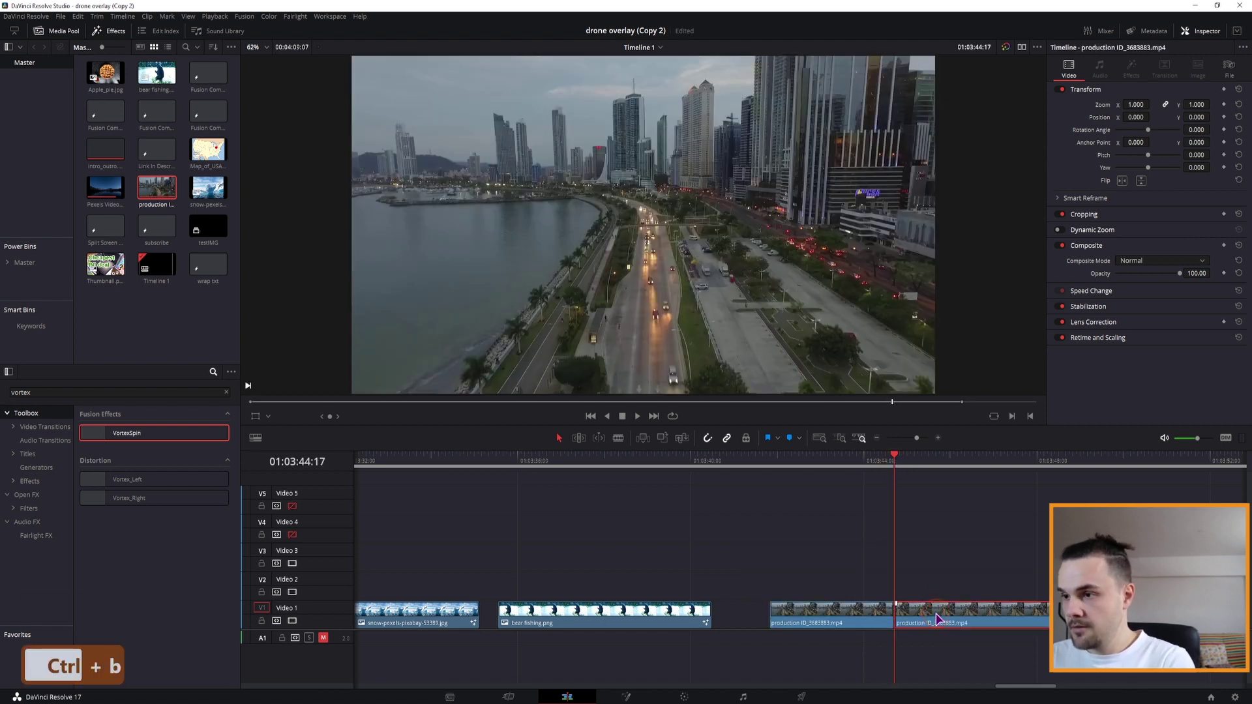
pyautogui.press('BackSpace')
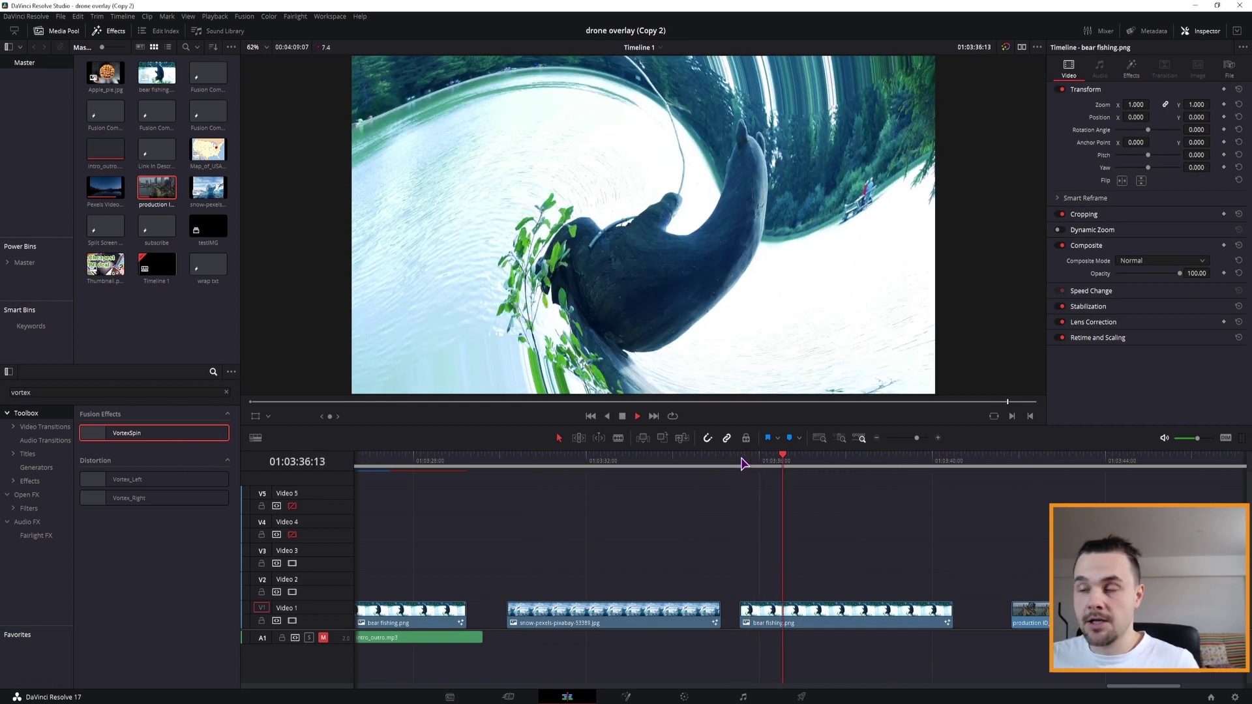
# Step: Preview the bear clip, then show the second bear clip's VortexSpin effect controls
pyautogui.click(910, 462)
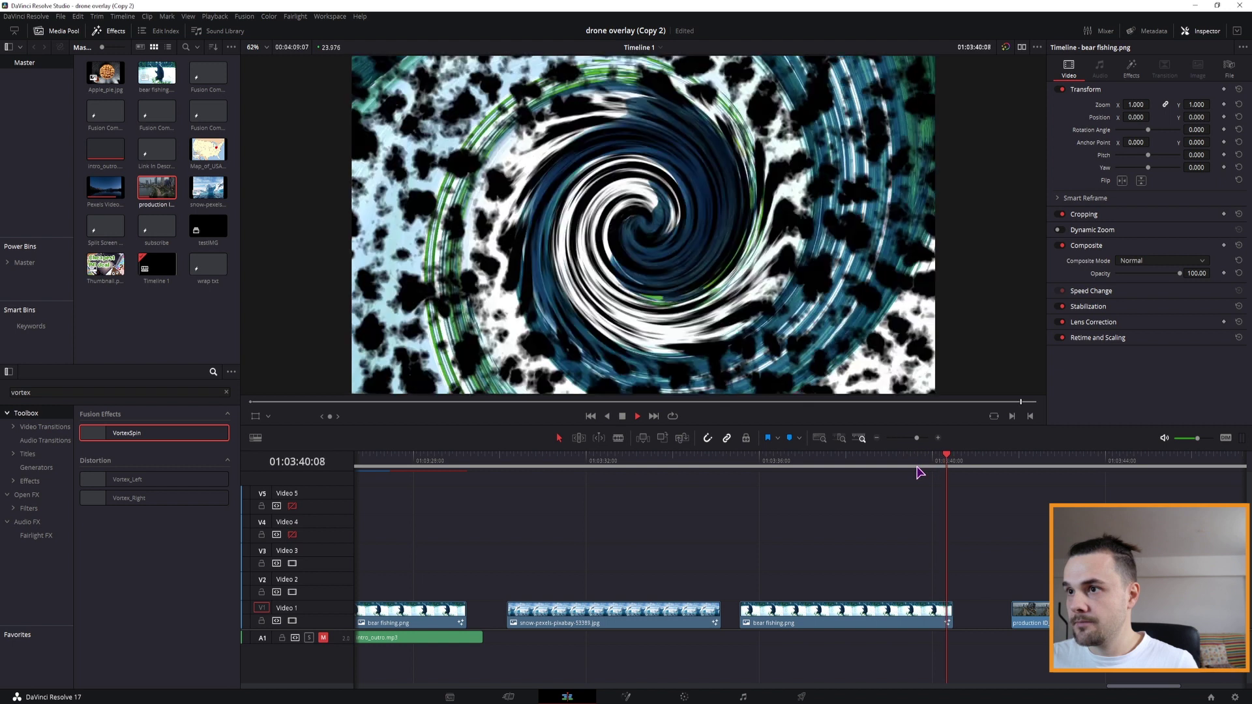
pyautogui.press('space')
pyautogui.click(809, 467)
pyautogui.click(850, 620)
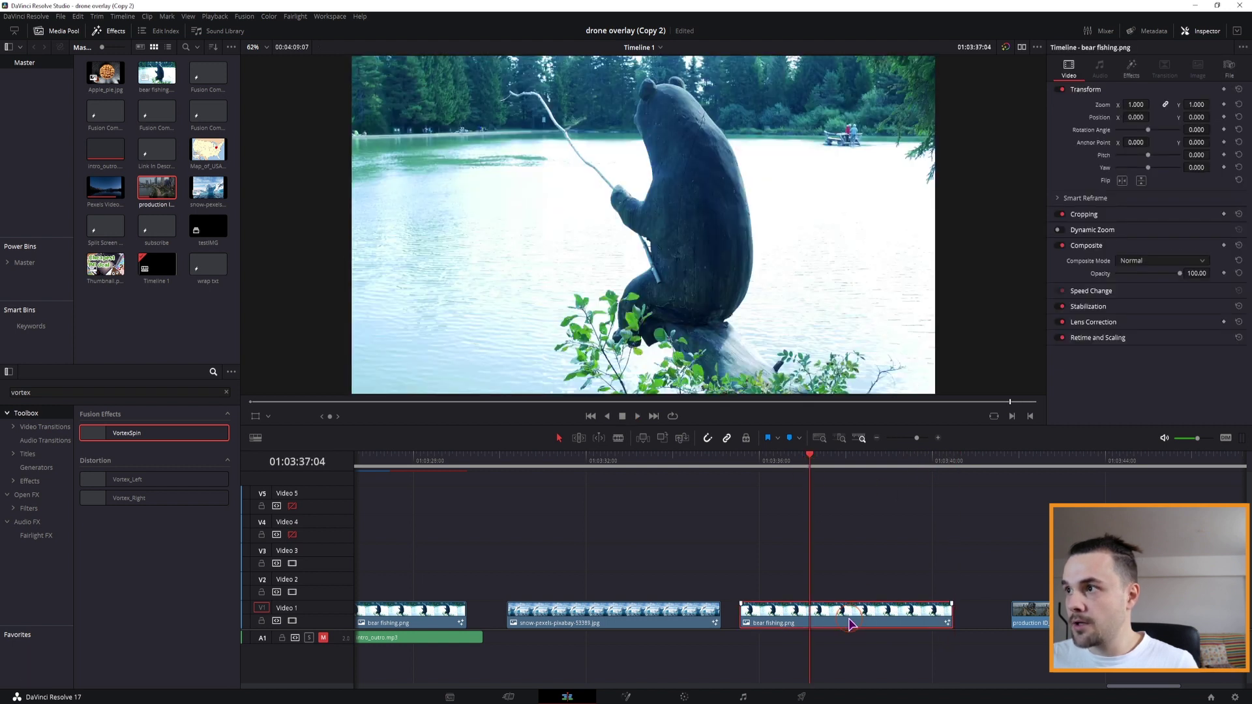
pyautogui.click(1133, 71)
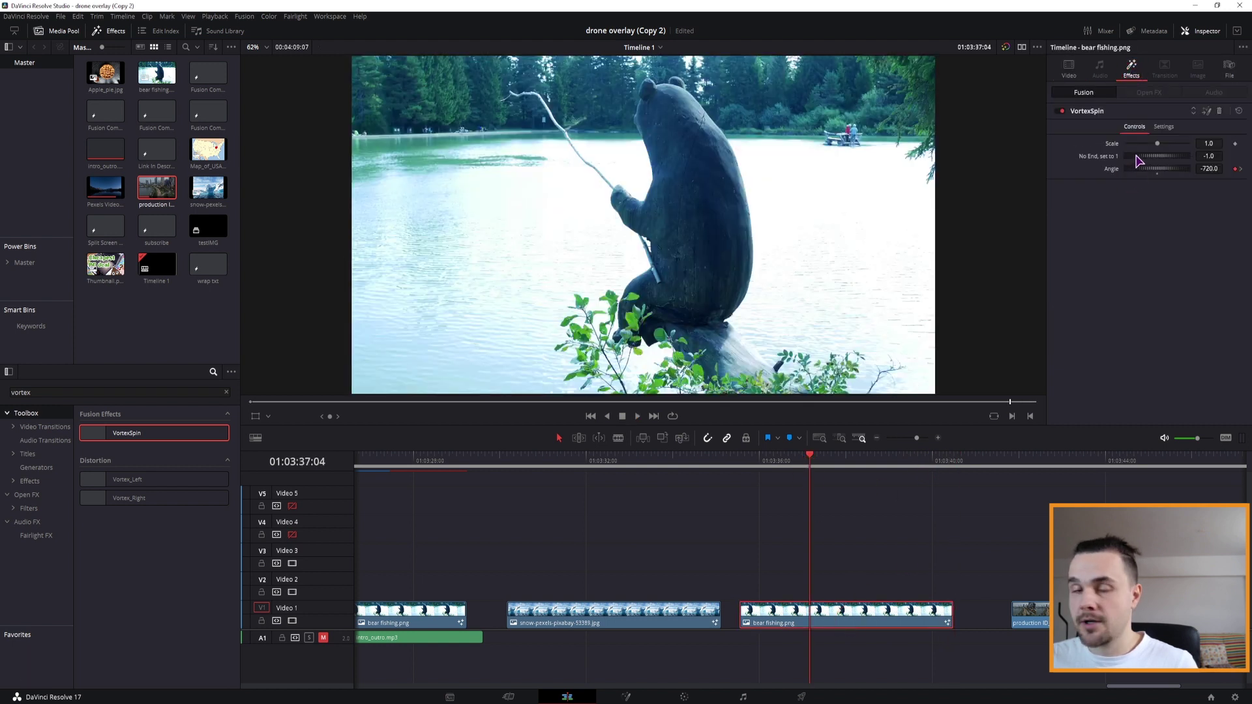
# Step: Try a VortexSpin Angle of 1080, then set it back to -720
pyautogui.press('Up')
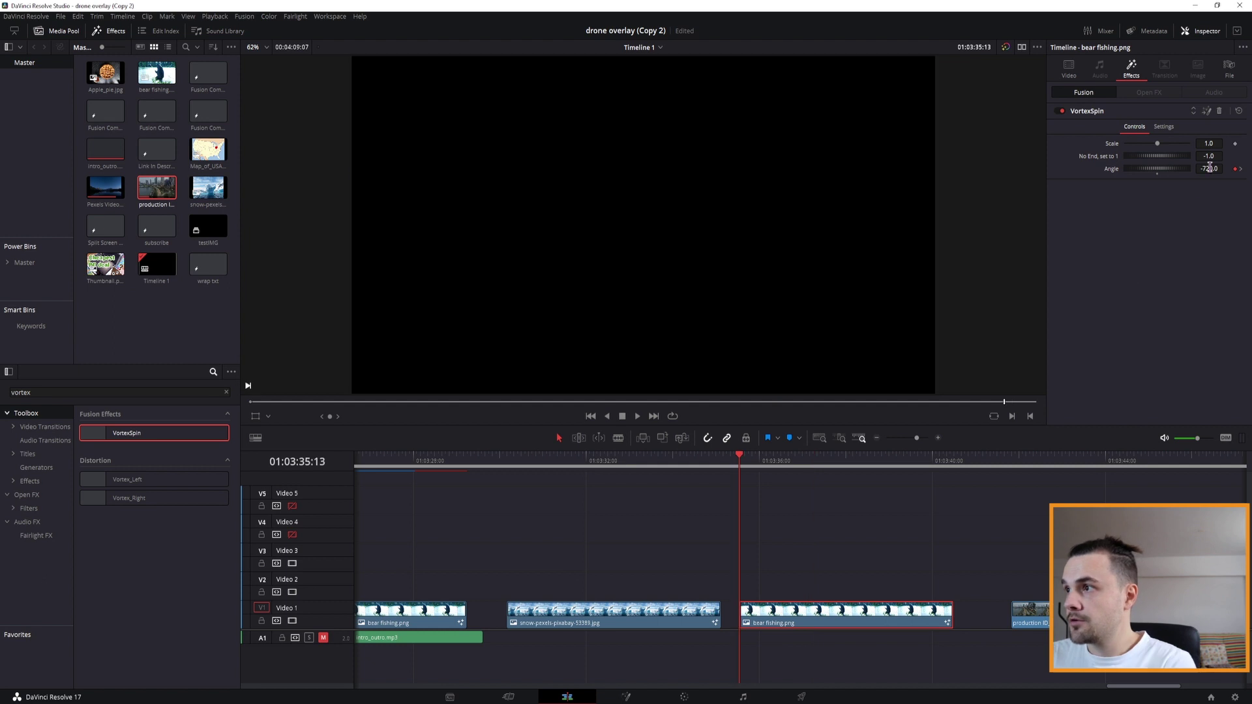
pyautogui.doubleClick(1211, 168)
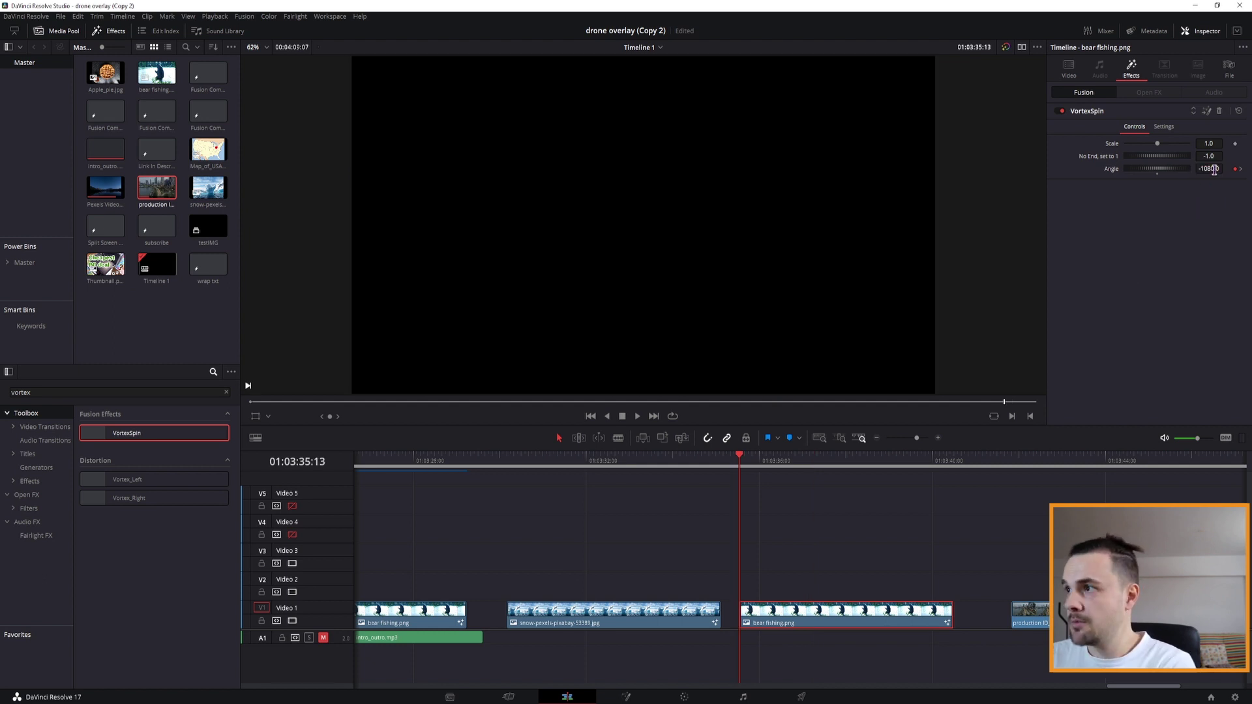
pyautogui.write('1080')
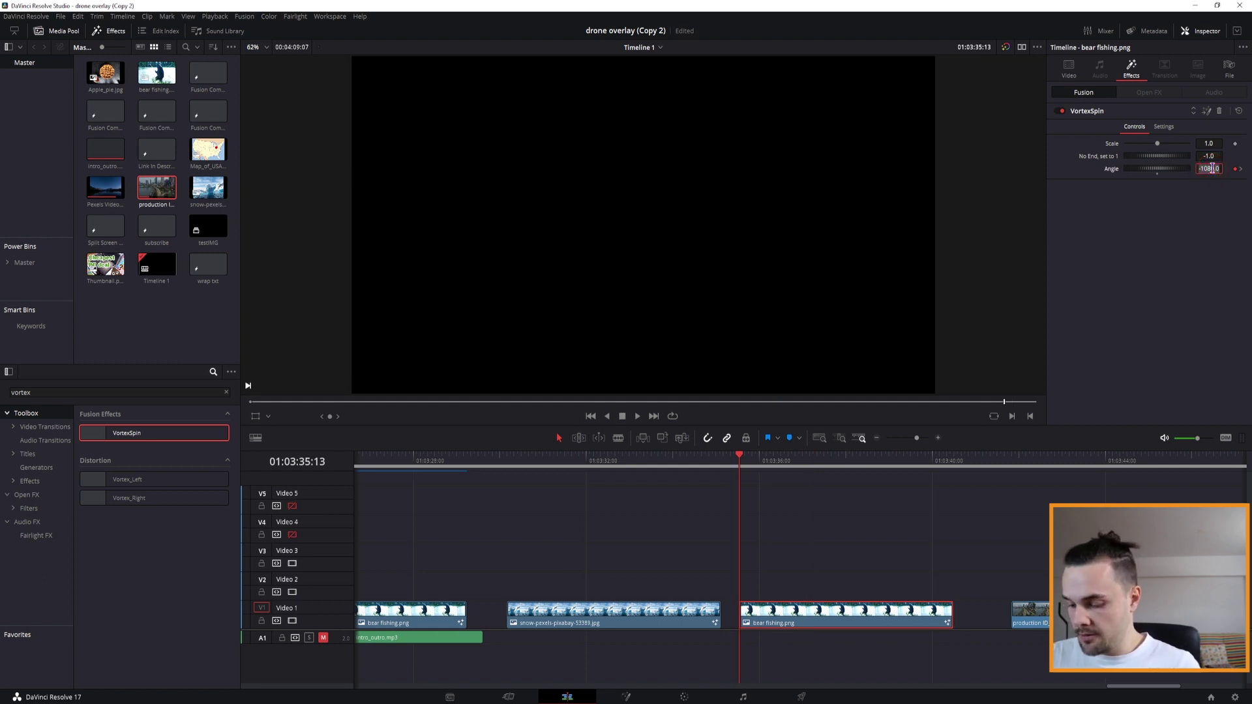
pyautogui.press('Return')
pyautogui.press('space')
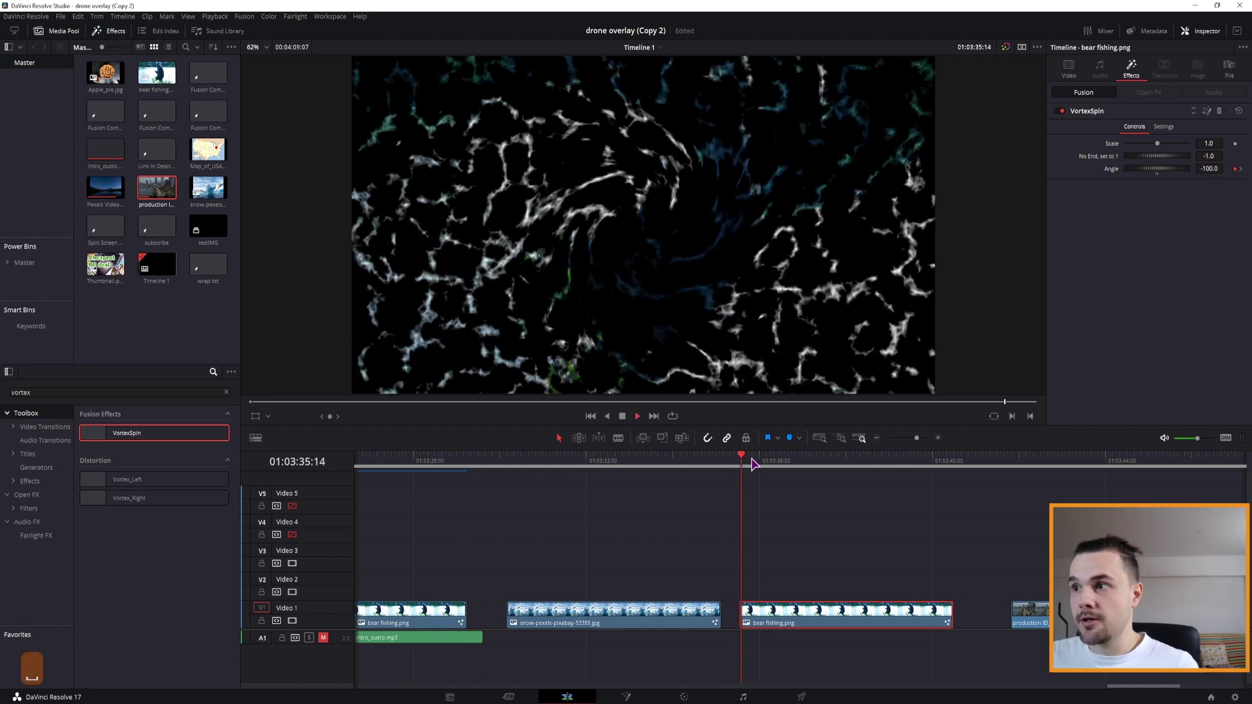
pyautogui.press('space')
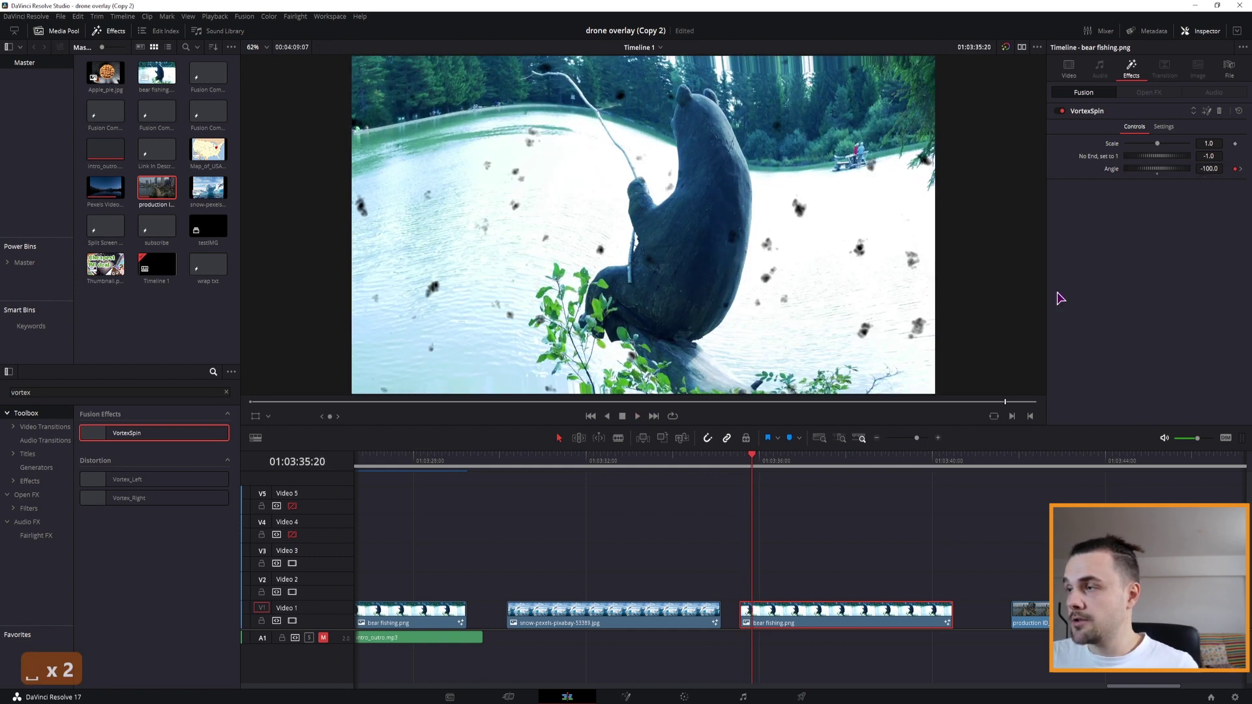
pyautogui.click(1207, 169)
pyautogui.write('-720')
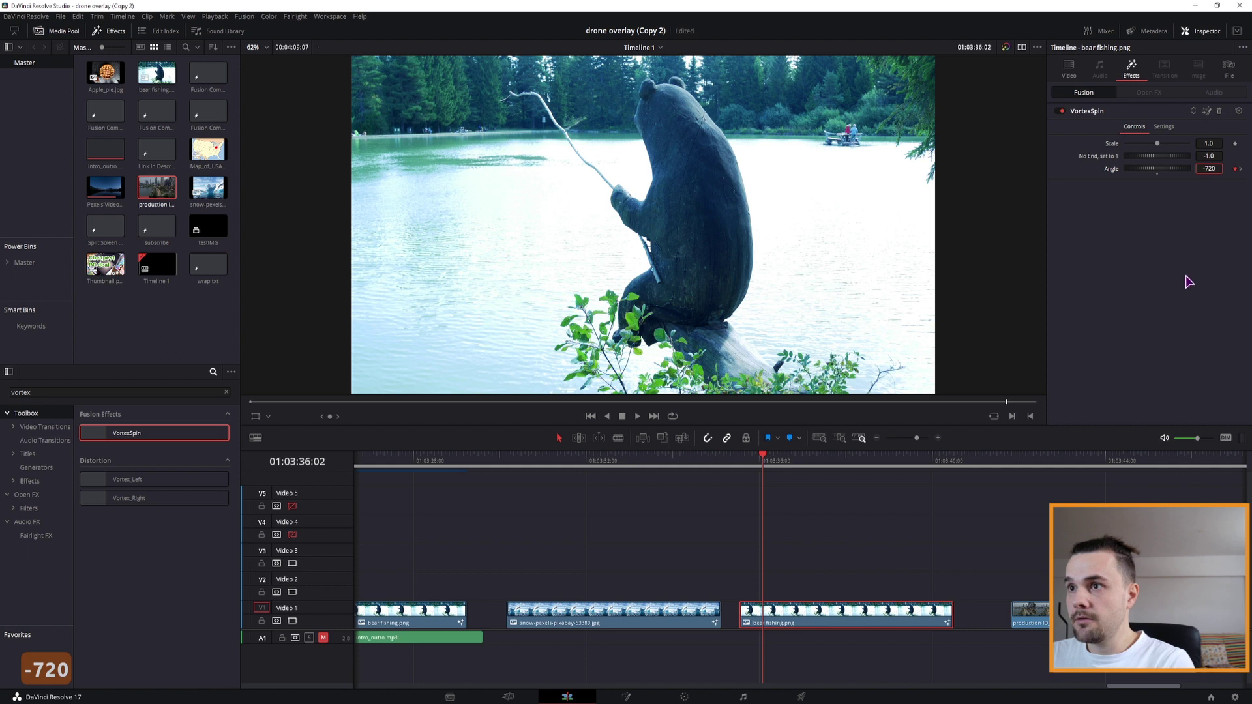
pyautogui.press('Return')
# Step: Shrink the VortexSpin Scale to 0.84 and play back the bear clip's ending
pyautogui.moveTo(1158, 144); pyautogui.dragTo(1153, 144)
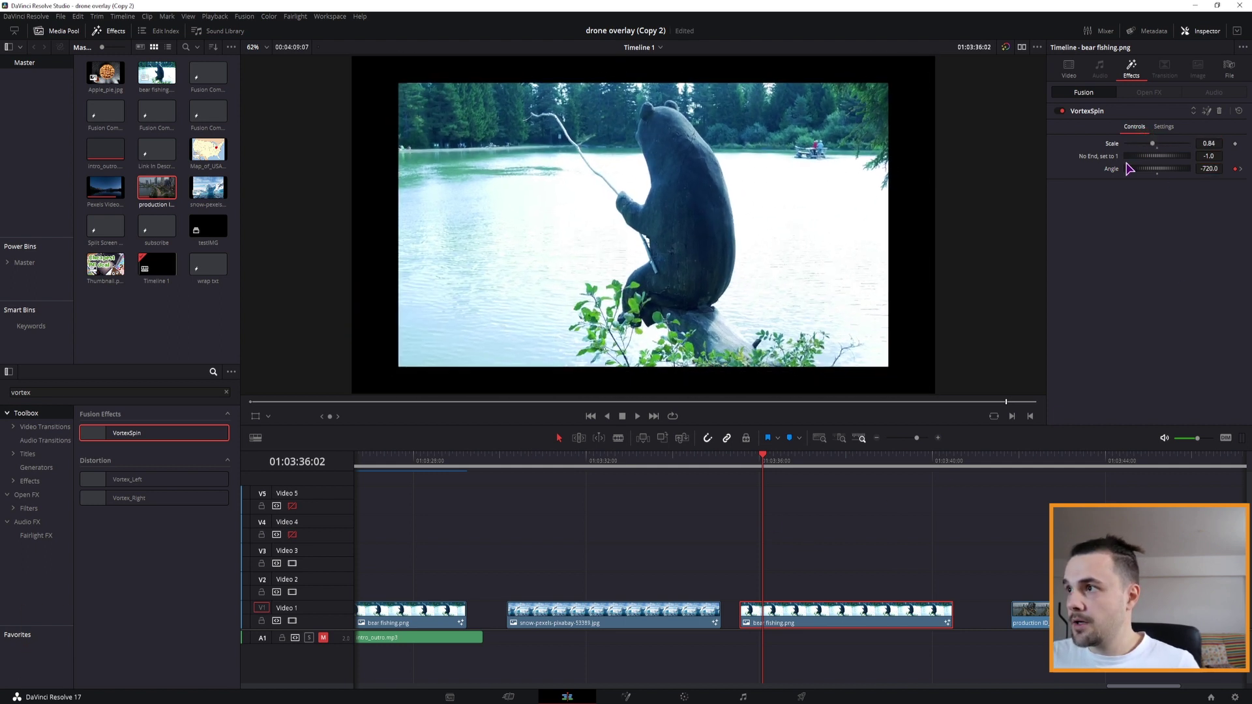
pyautogui.click(917, 464)
pyautogui.press('space')
pyautogui.press('space')
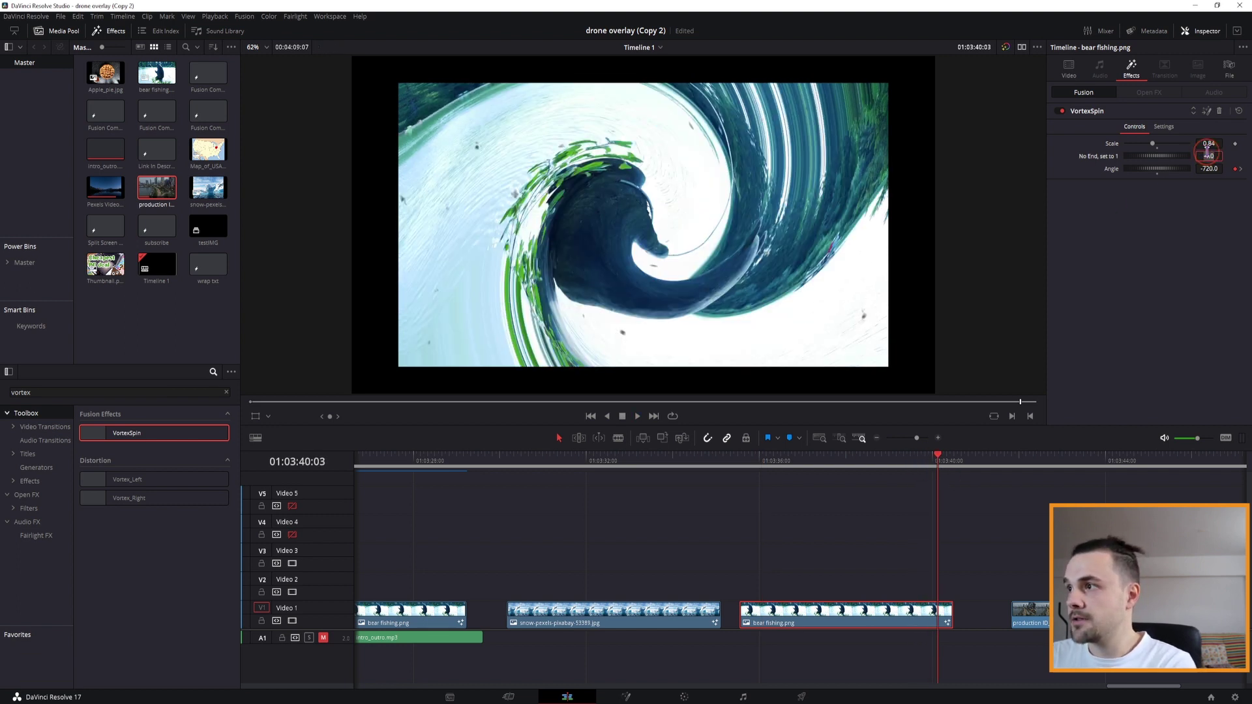
pyautogui.click(919, 465)
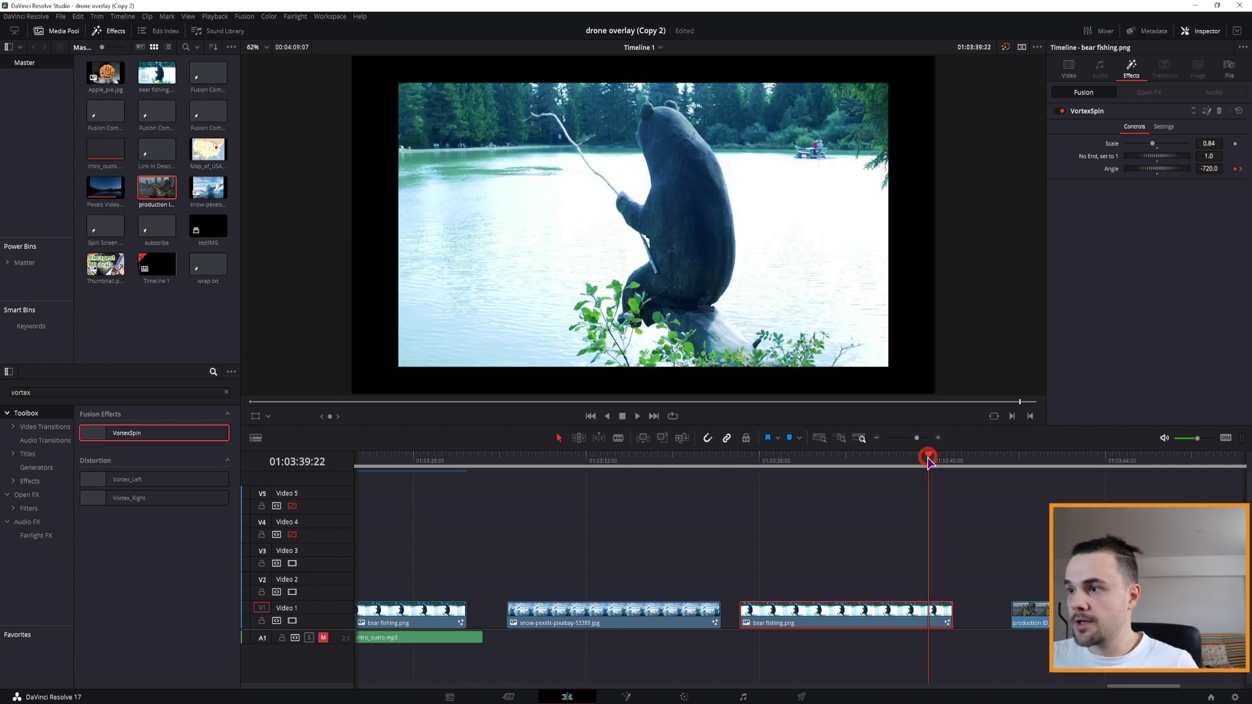
pyautogui.press('space')
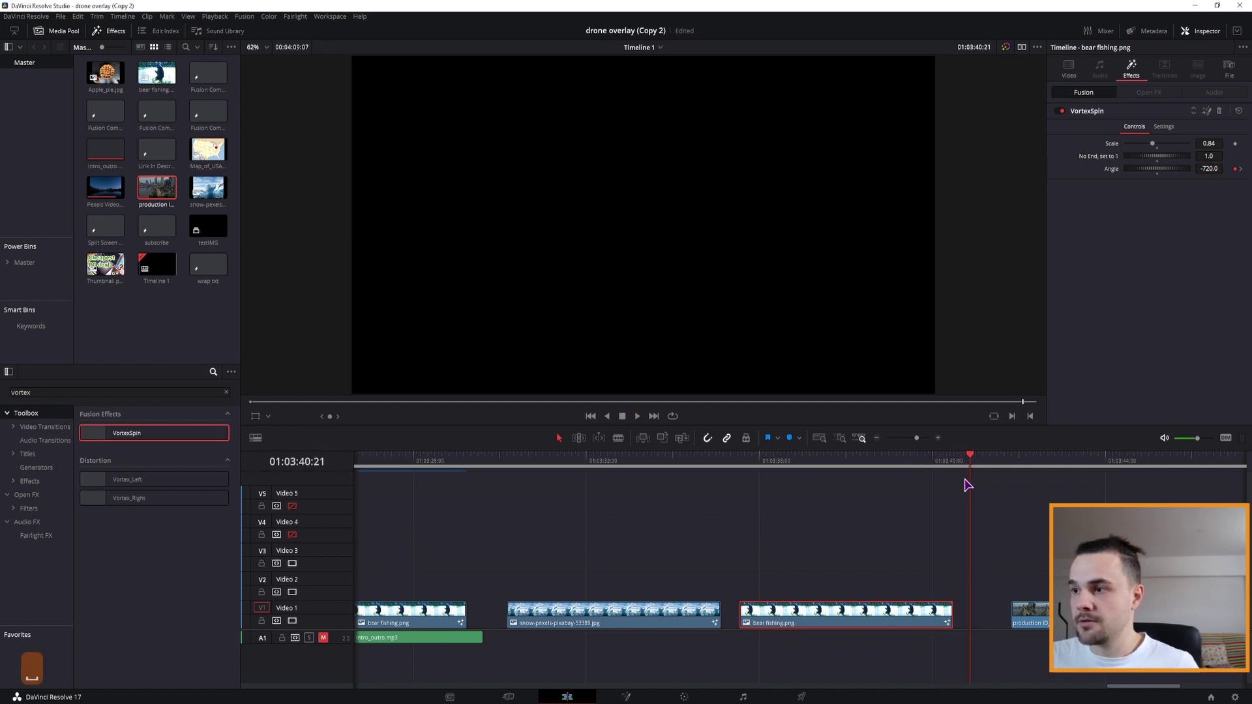
pyautogui.press('space')
pyautogui.click(975, 613)
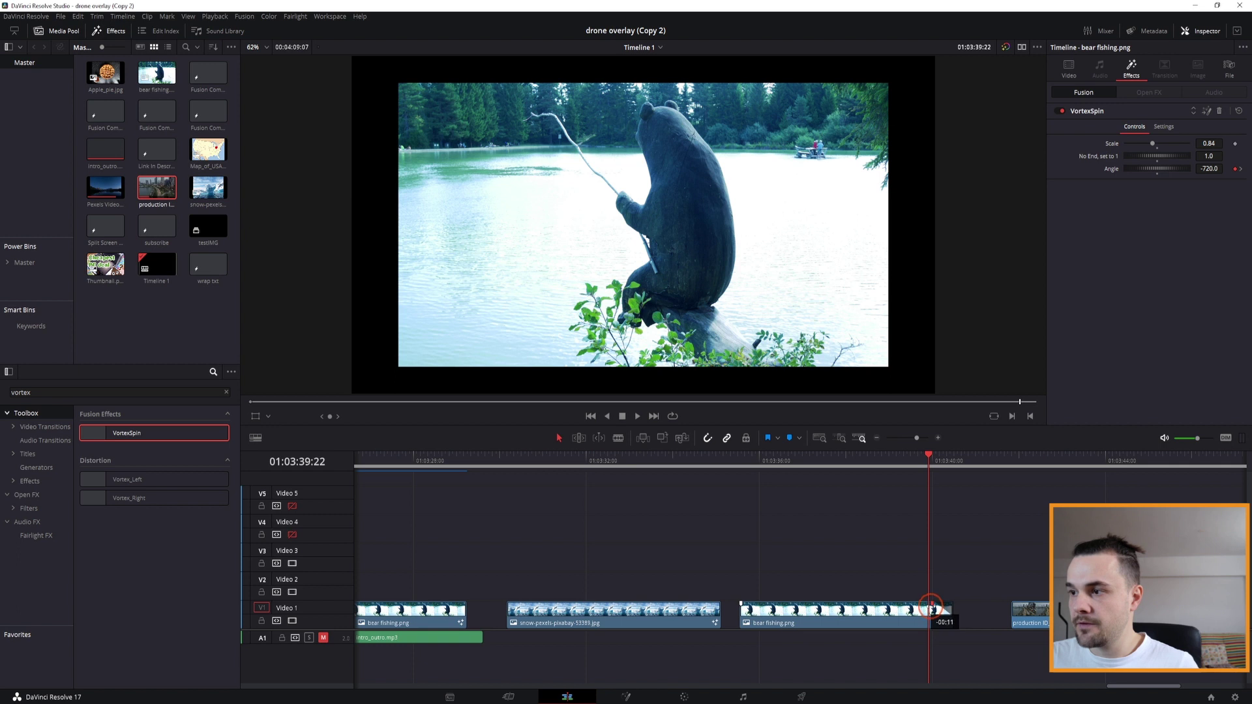
pyautogui.press('space')
pyautogui.press('space')
# Step: Park the playhead inside the snow clip, try lowering its zoom to 0.89, then reset it
pyautogui.click(505, 464)
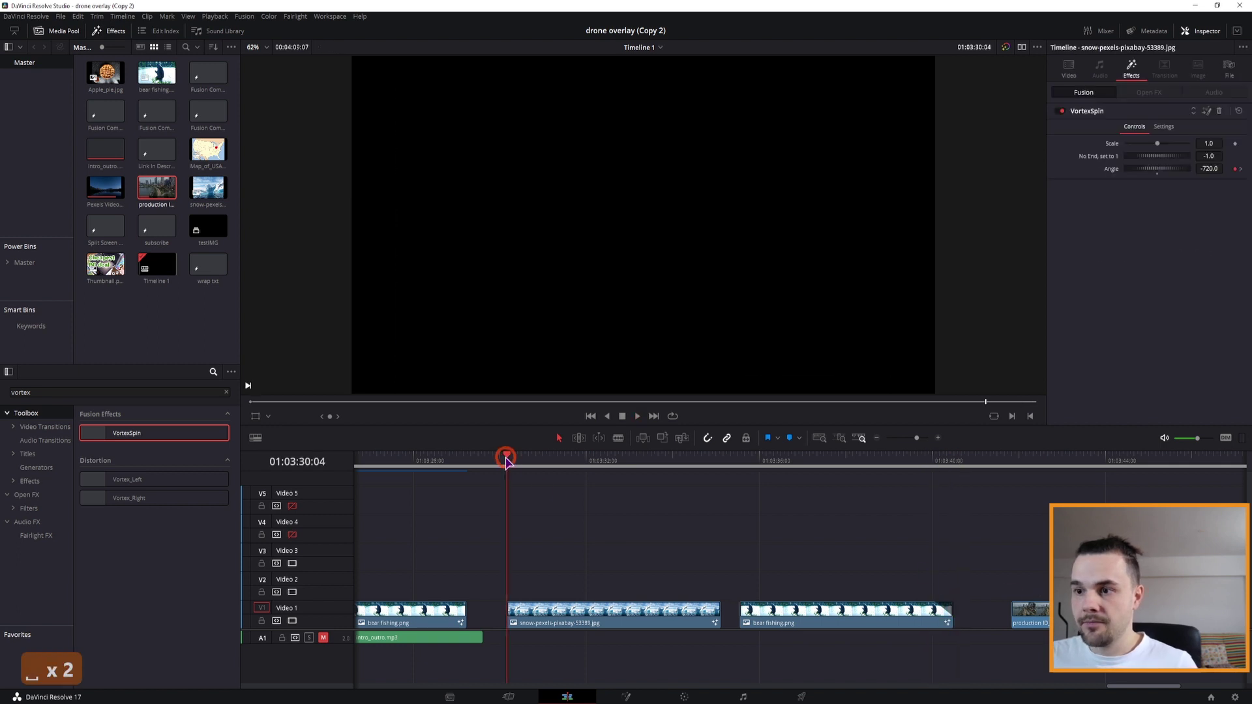
pyautogui.press('space')
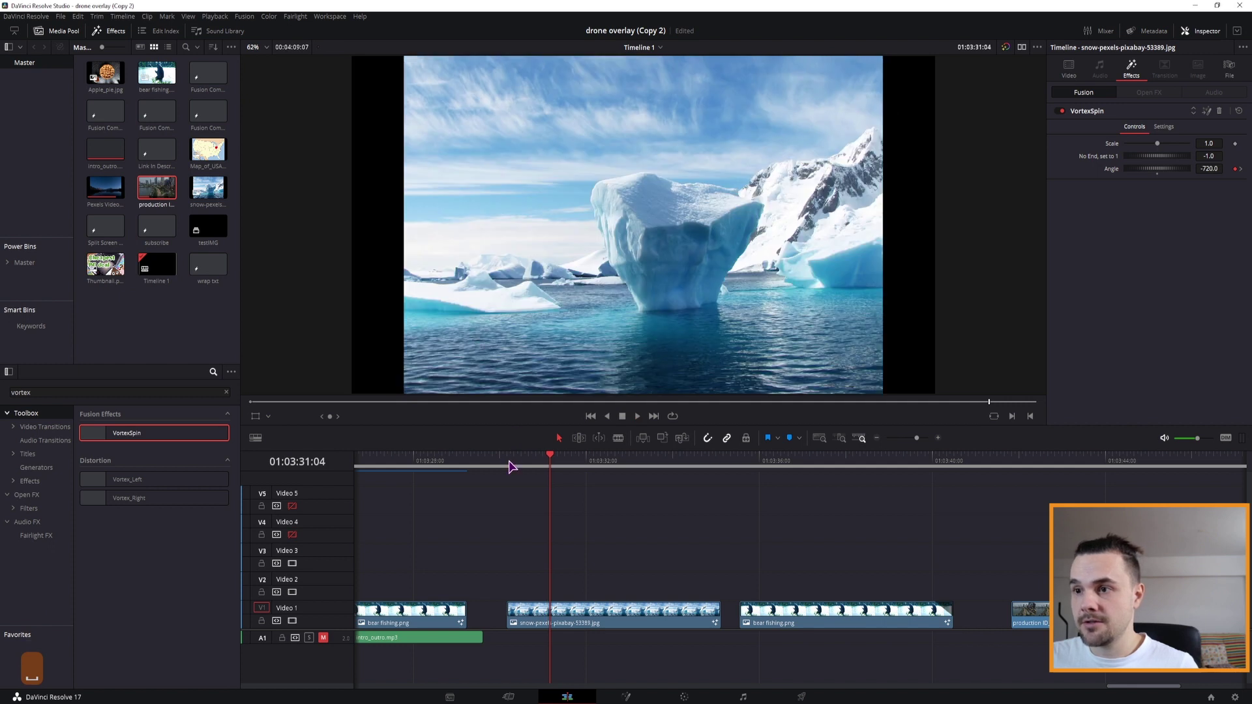
pyautogui.click(511, 464)
pyautogui.press('Right')
pyautogui.press('Right')
pyautogui.press('Right')
pyautogui.press('Right')
pyautogui.press('Right')
pyautogui.press('Right')
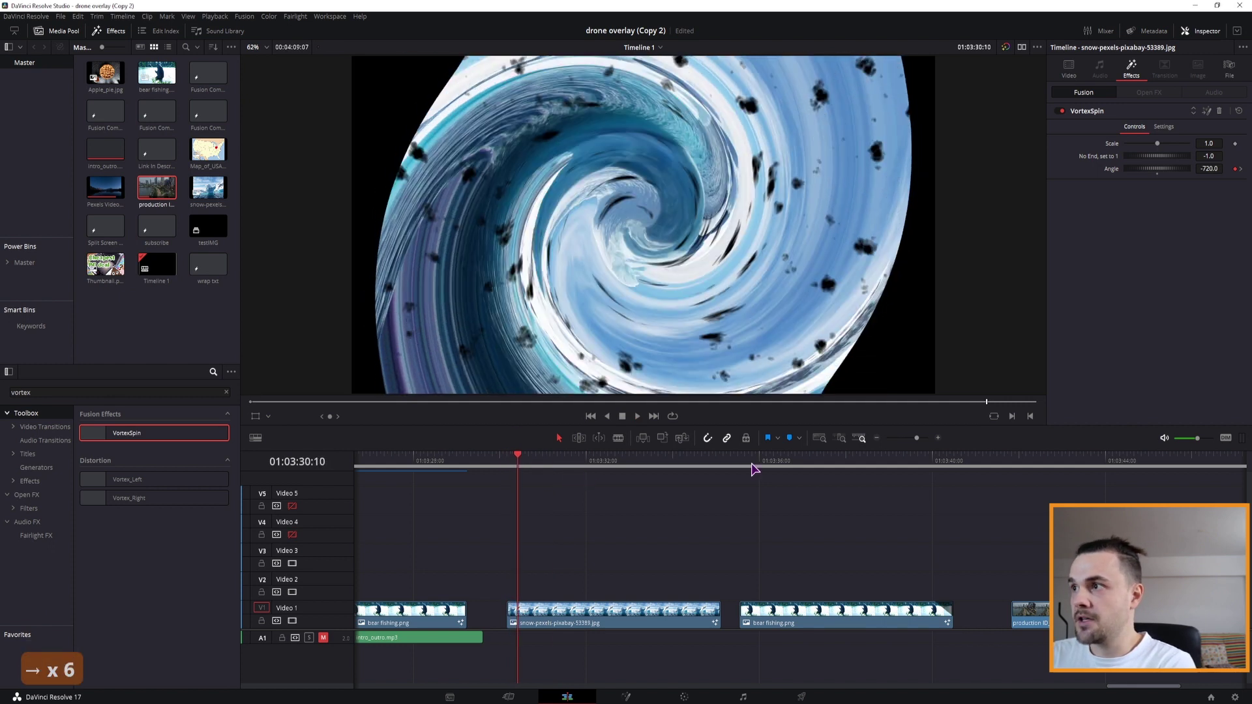
pyautogui.click(1069, 66)
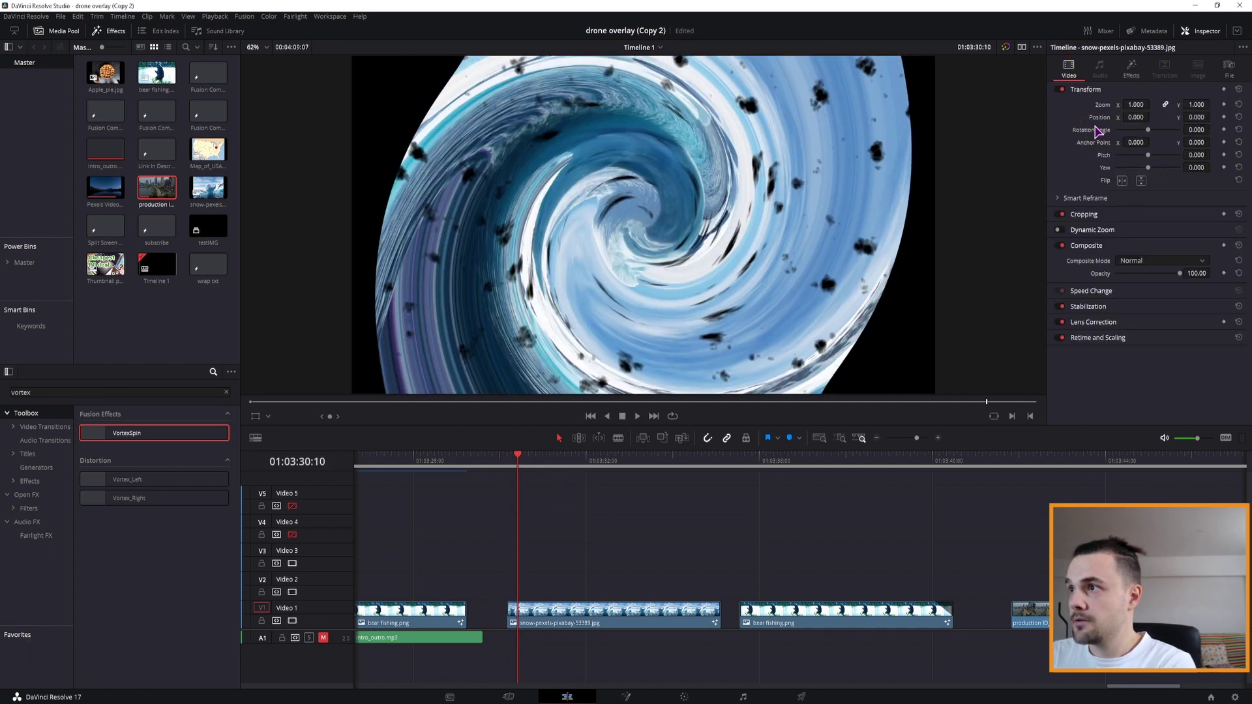
pyautogui.moveTo(1127, 104)
pyautogui.mouseDown()
pyautogui.moveTo(1173, 104)
pyautogui.moveTo(1128, 104)
pyautogui.mouseUp()
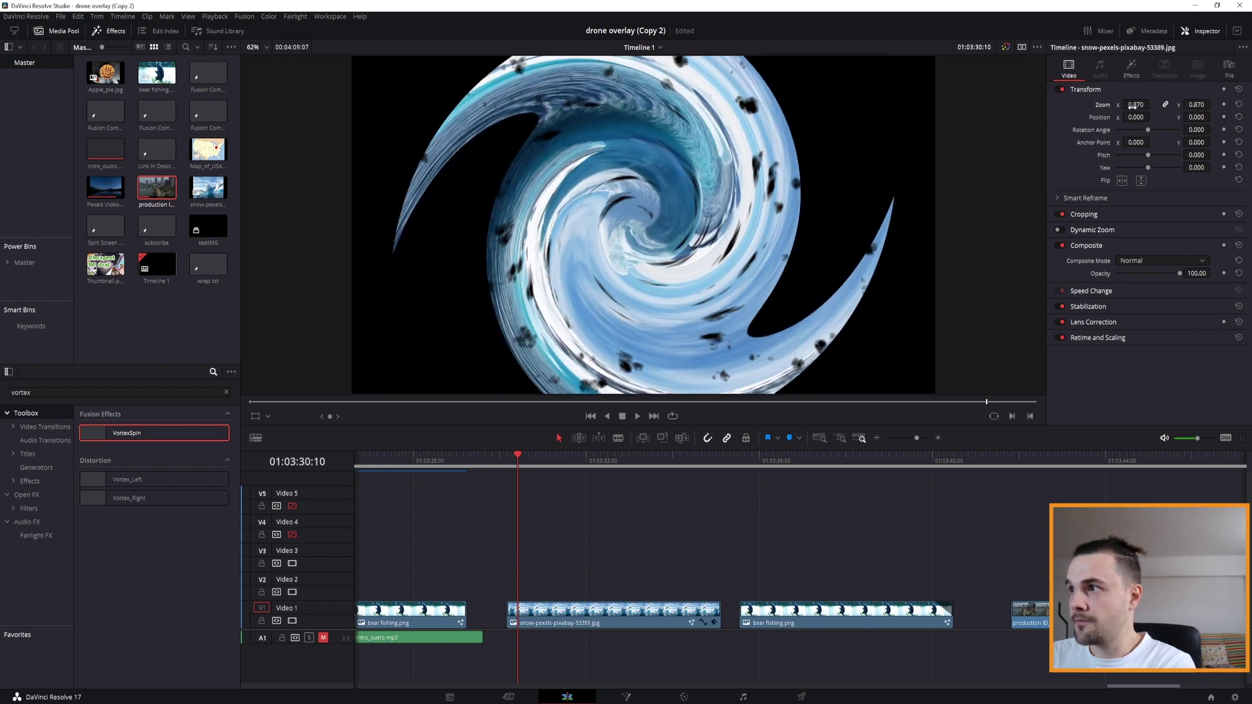
pyautogui.doubleClick(1108, 106)
# Step: Shrink the snow clip's VortexSpin Scale to 0.59, comparing it with the transform zoom
pyautogui.click(1132, 67)
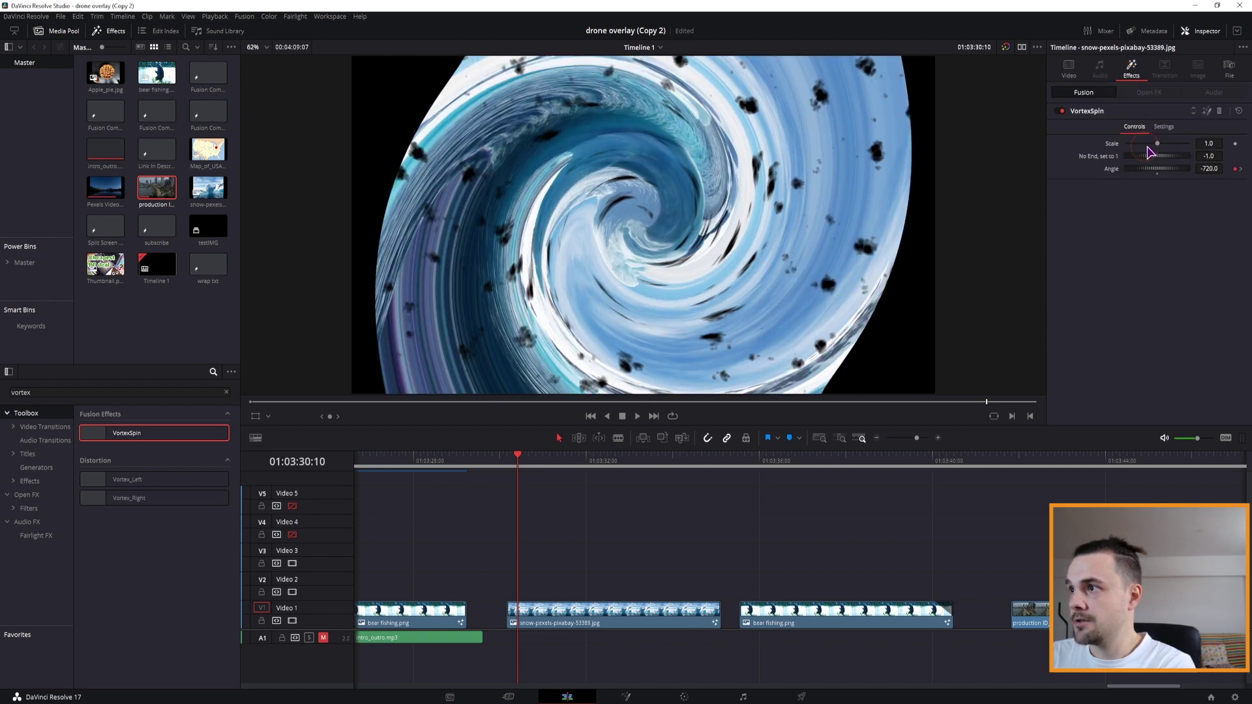
pyautogui.moveTo(1159, 147); pyautogui.dragTo(1150, 143)
pyautogui.click(1069, 66)
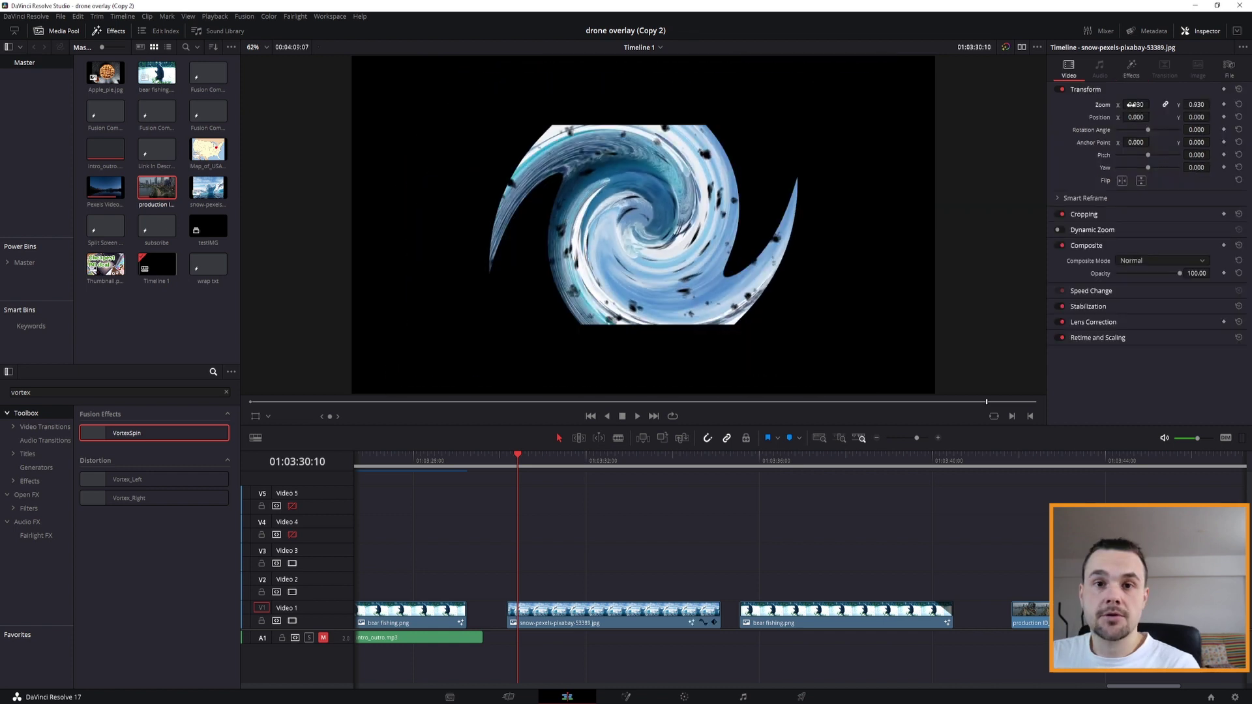
pyautogui.click(1132, 67)
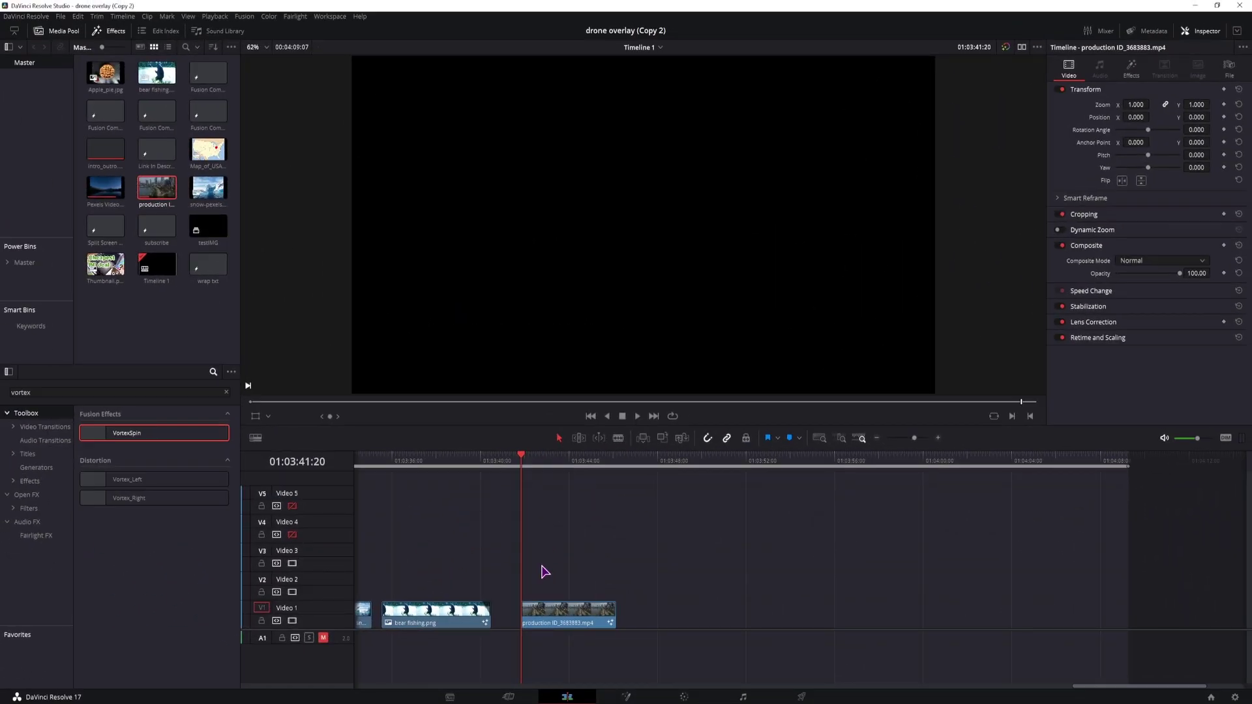
# Step: Select the drone city clip and play it back
pyautogui.click(566, 627)
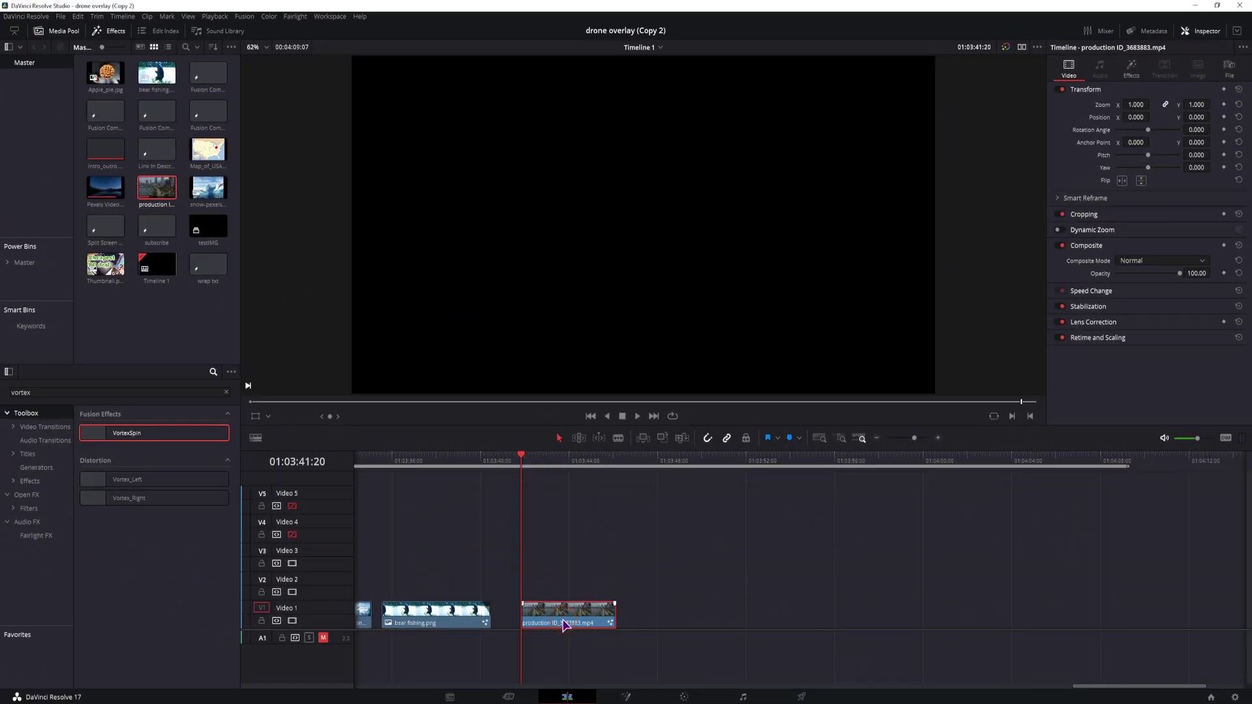
pyautogui.press('space')
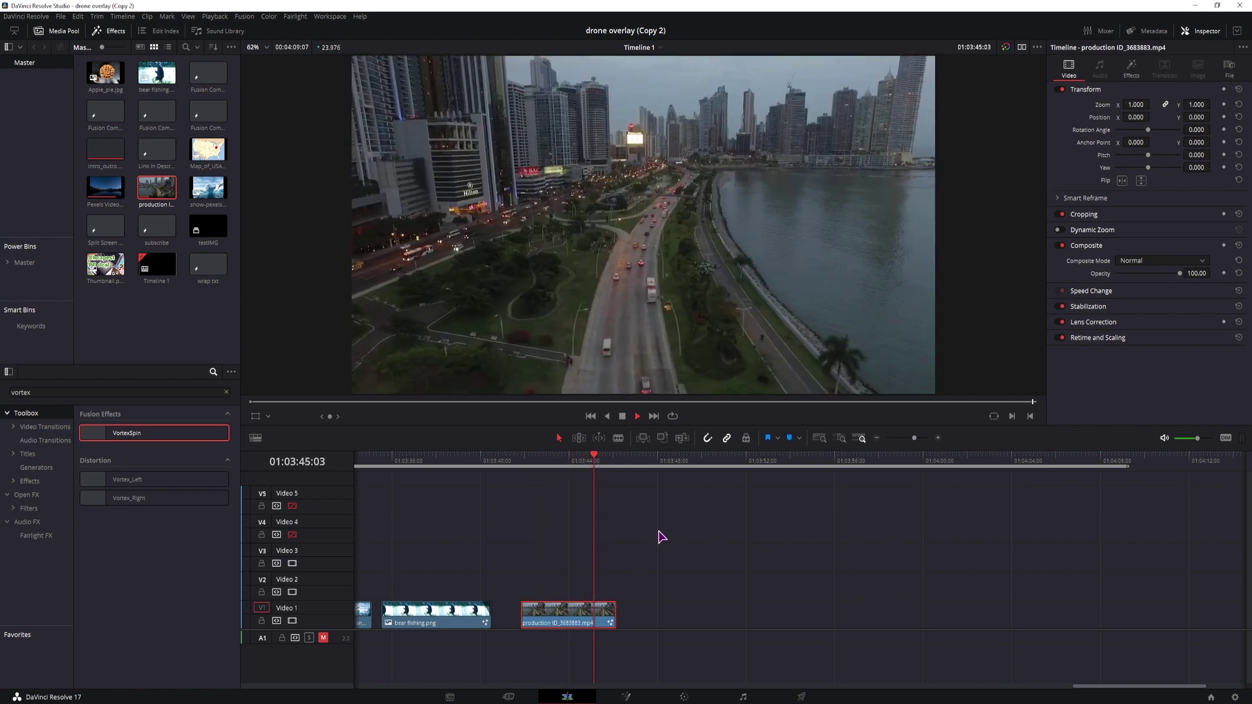
pyautogui.press('space')
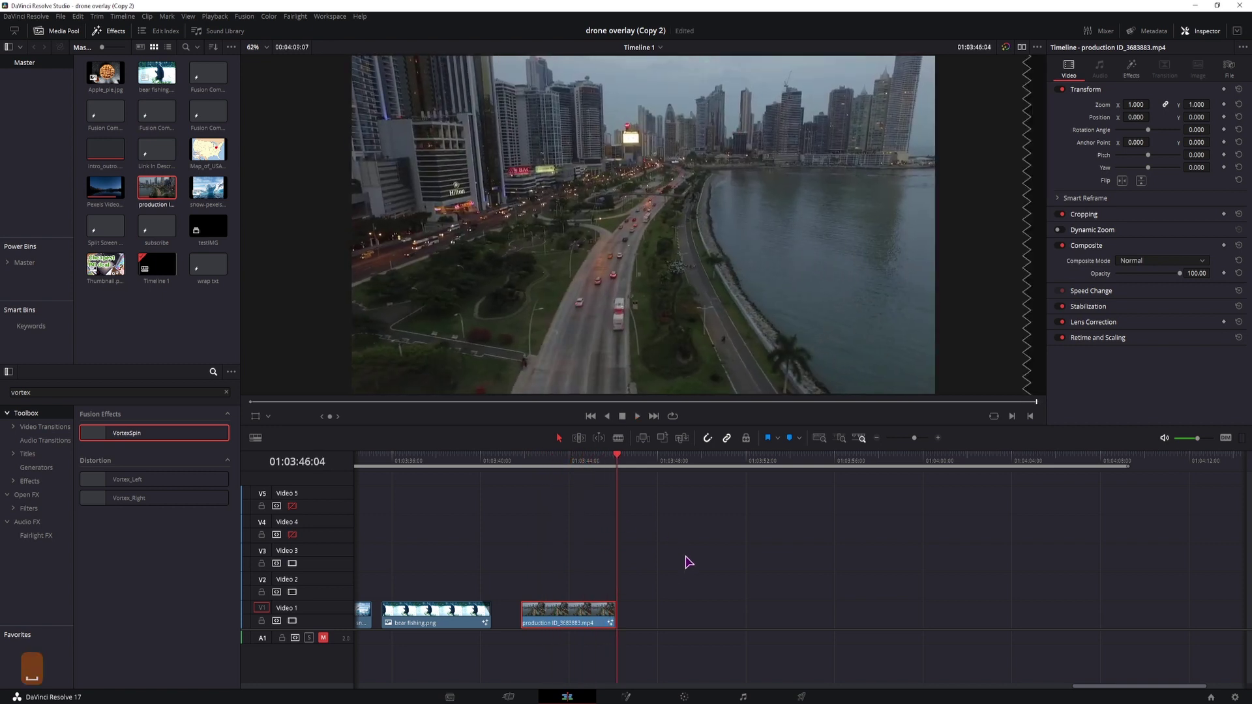
# Step: Extend the drone clip's end far right to locate the swirl, then reselect the clip to inspect VortexSpin
pyautogui.click(608, 593)
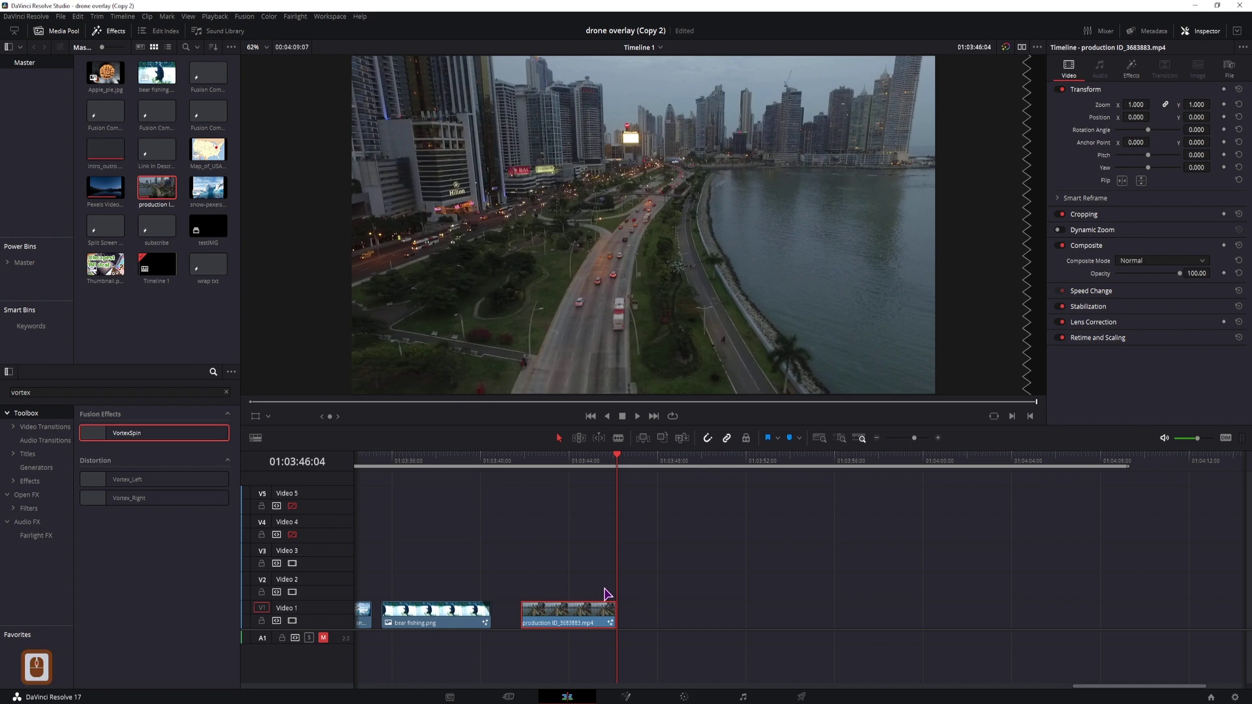
pyautogui.hscroll(7, 604, 628)
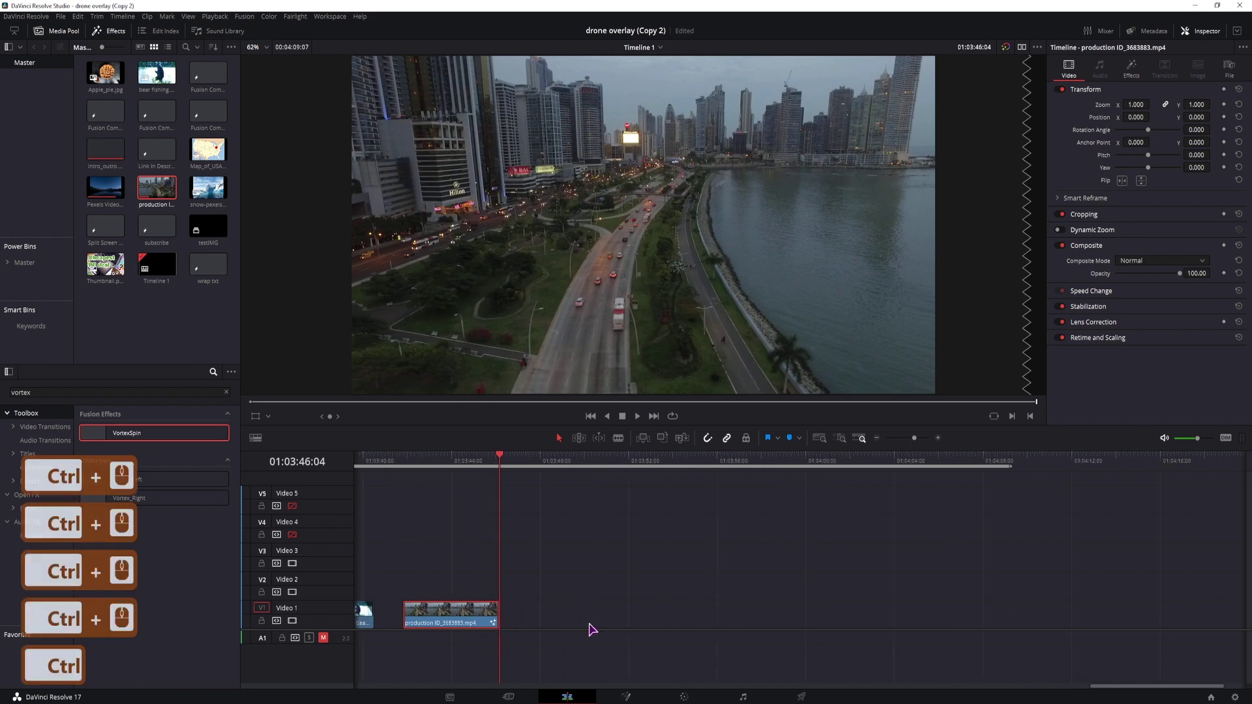
pyautogui.moveTo(410, 618); pyautogui.dragTo(1015, 612)
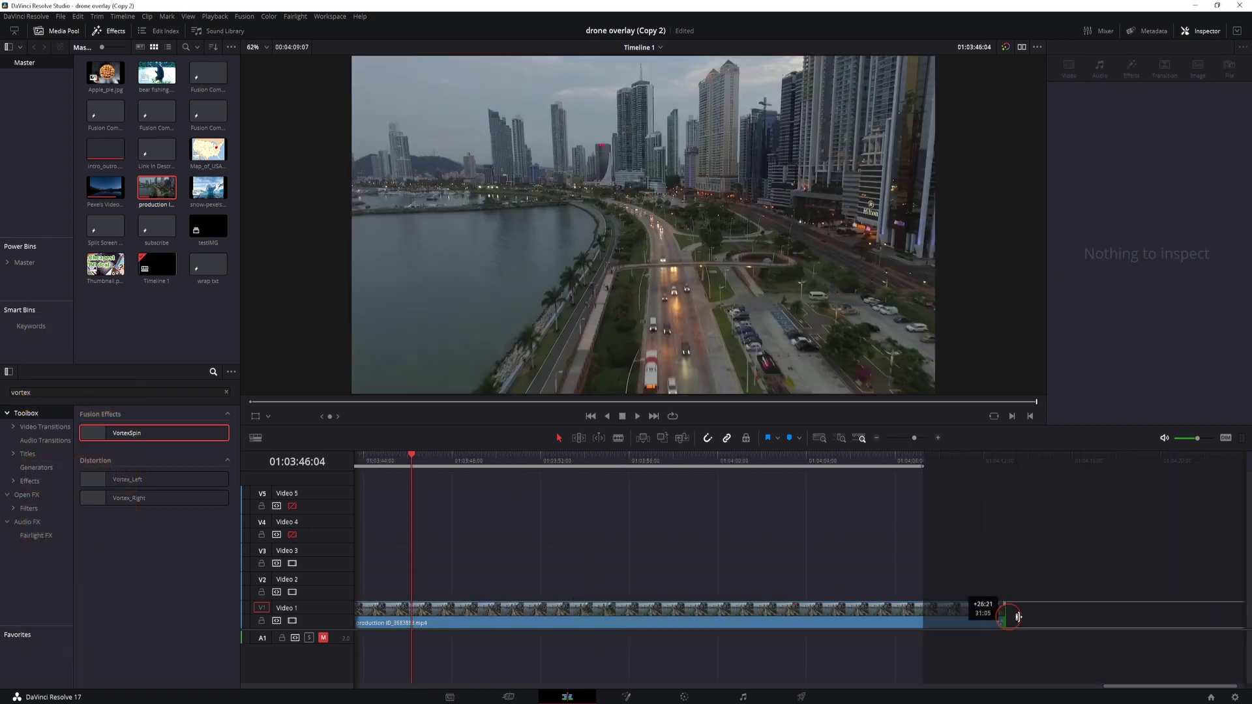
pyautogui.moveTo(868, 464); pyautogui.dragTo(884, 486)
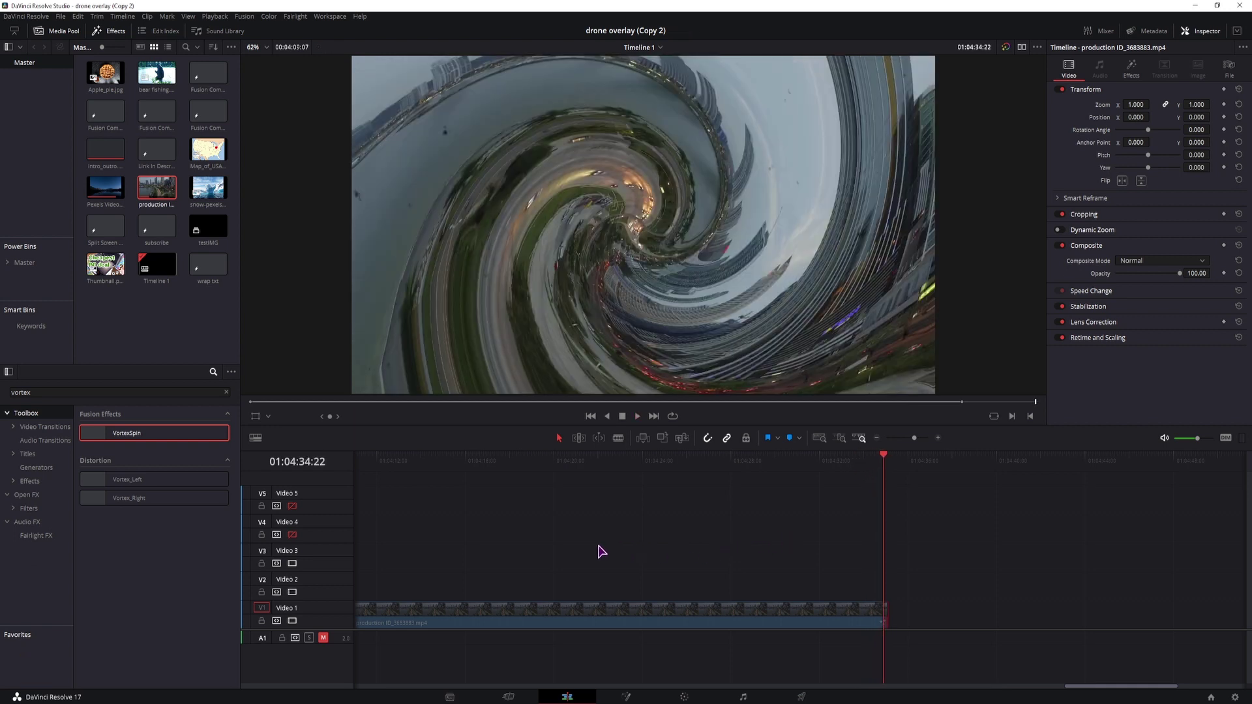
pyautogui.hscroll(-10, 602, 552)
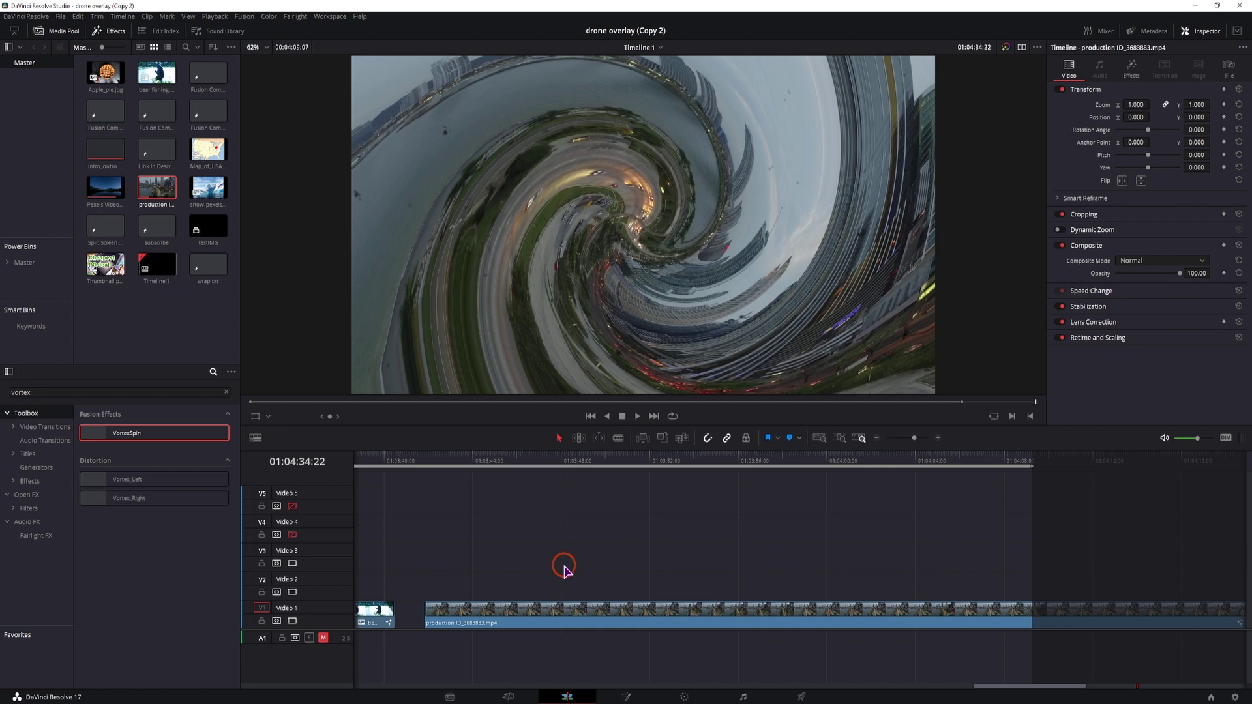
pyautogui.hscroll(-1, 540, 566)
pyautogui.click(556, 461)
pyautogui.click(497, 626)
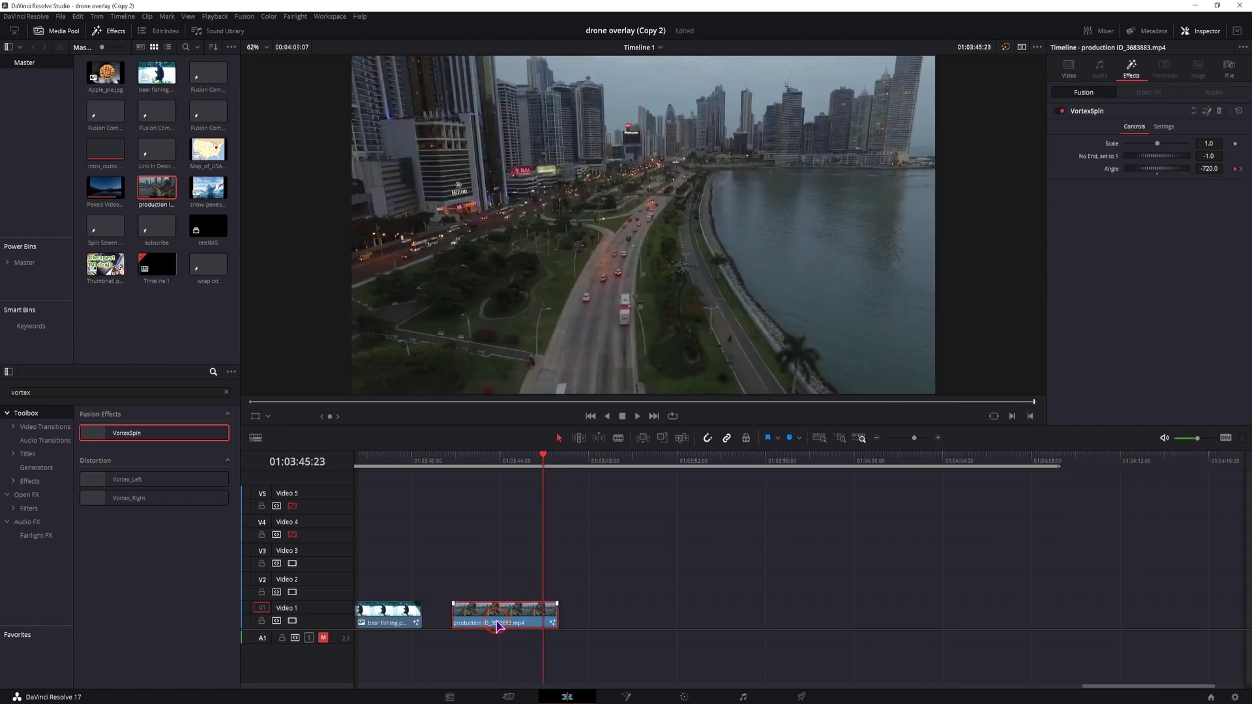
# Step: Remove VortexSpin from the drone city clip and nest it as compound clip 'test1'
pyautogui.click(1220, 111)
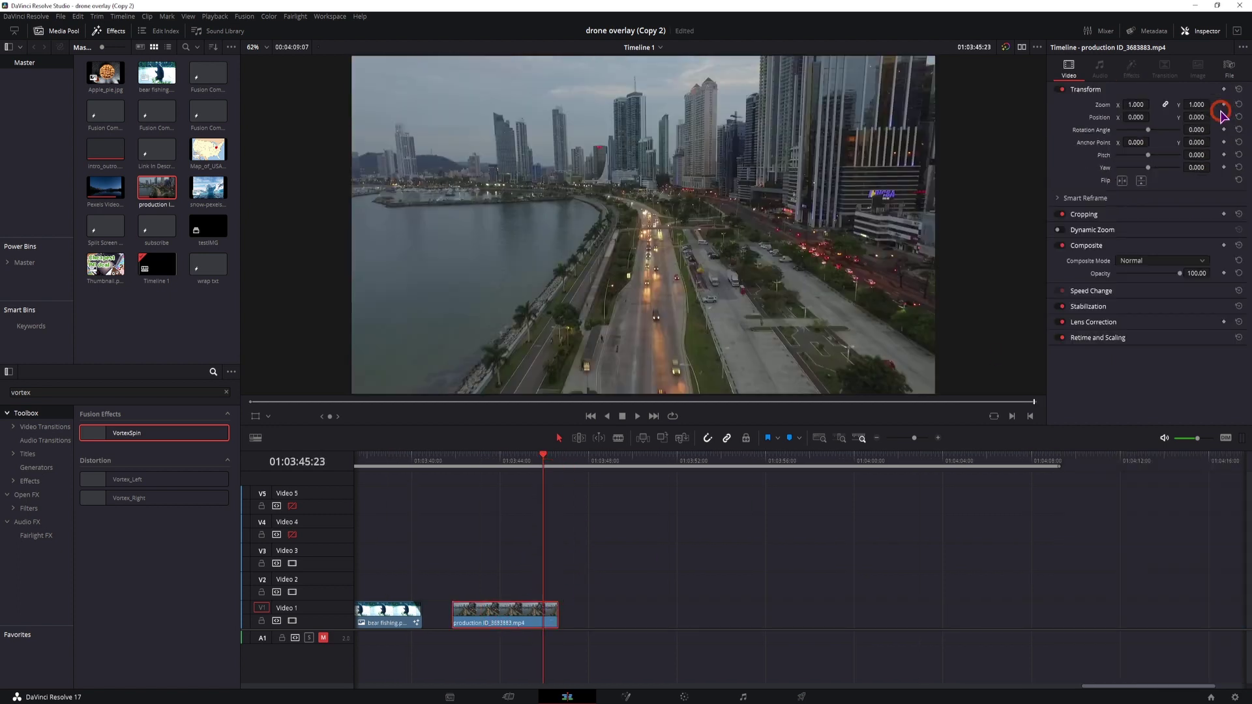
pyautogui.rightClick(484, 620)
pyautogui.click(533, 312)
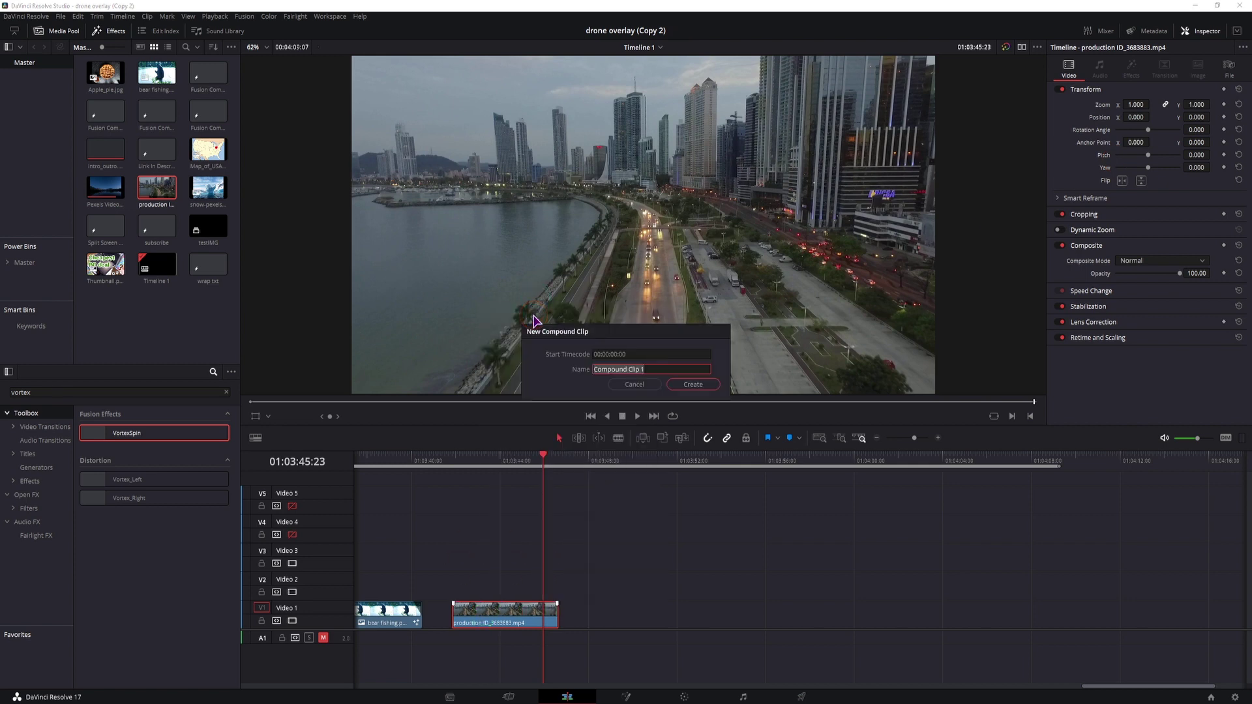
pyautogui.write('test1')
pyautogui.press('Return')
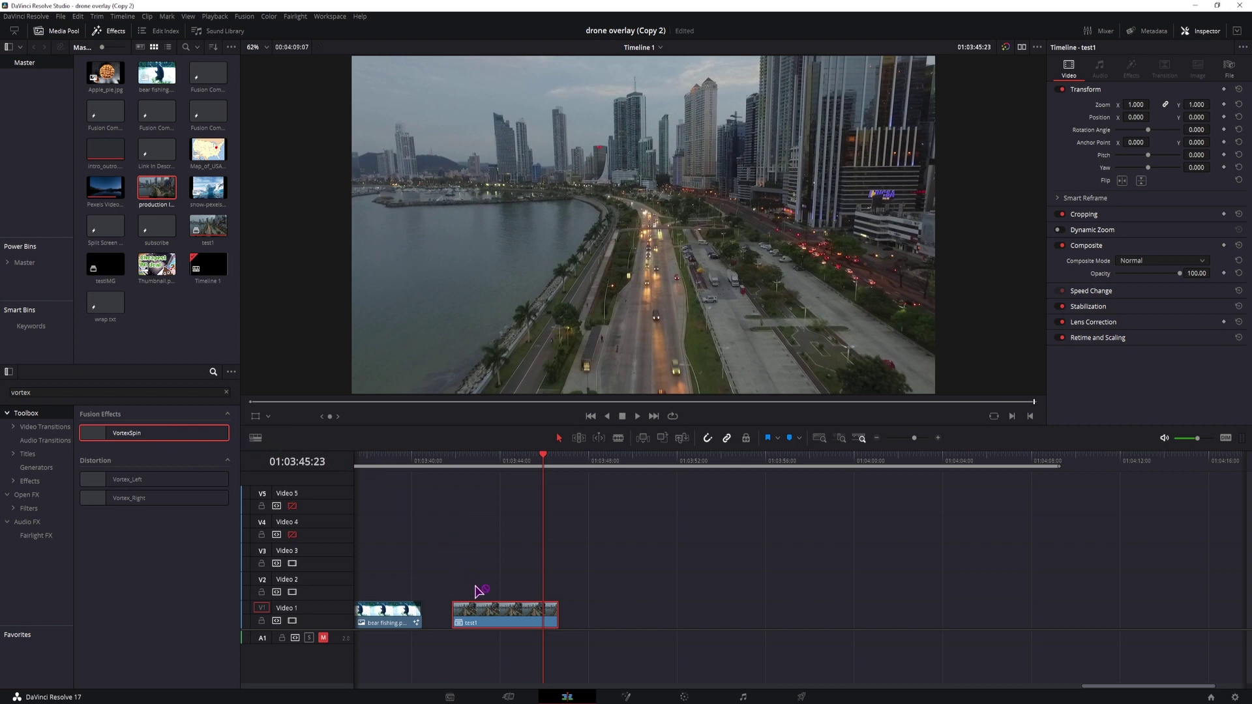
# Step: Apply VortexSpin to the test1 compound clip and play it back
pyautogui.moveTo(481, 591); pyautogui.dragTo(482, 612)
pyautogui.click(456, 469)
pyautogui.press('space')
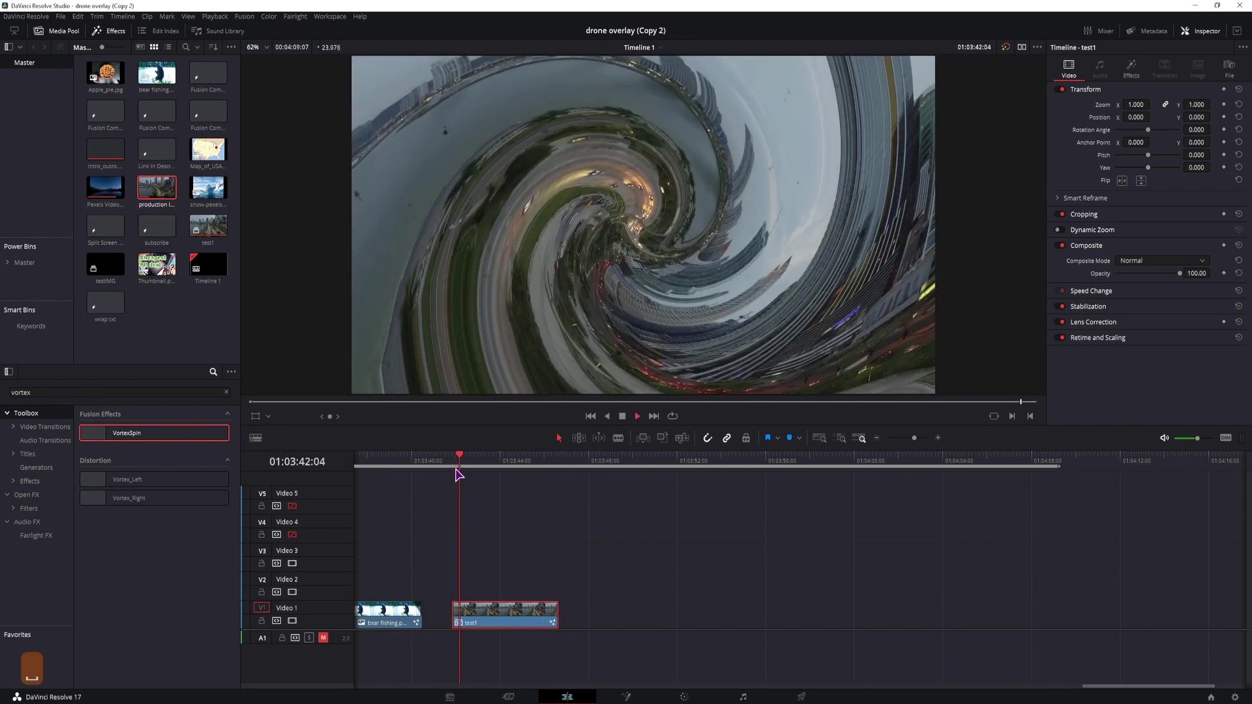
pyautogui.click(540, 464)
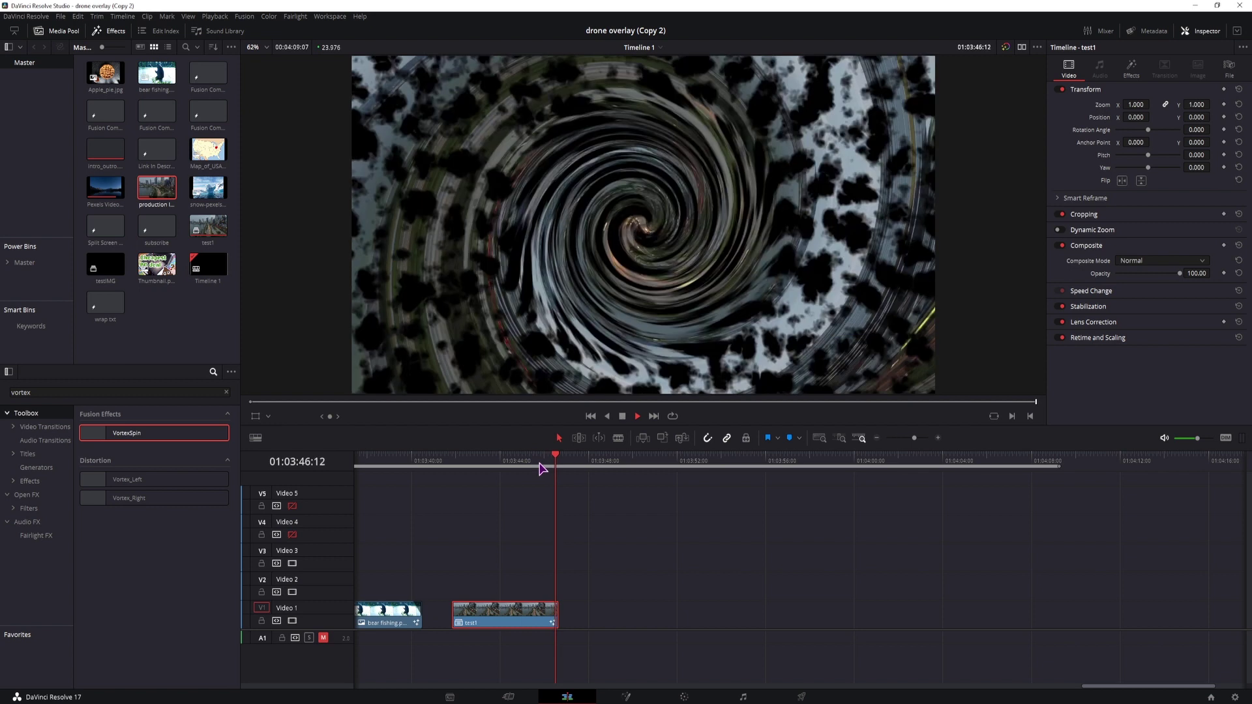
pyautogui.press('space')
pyautogui.click(524, 465)
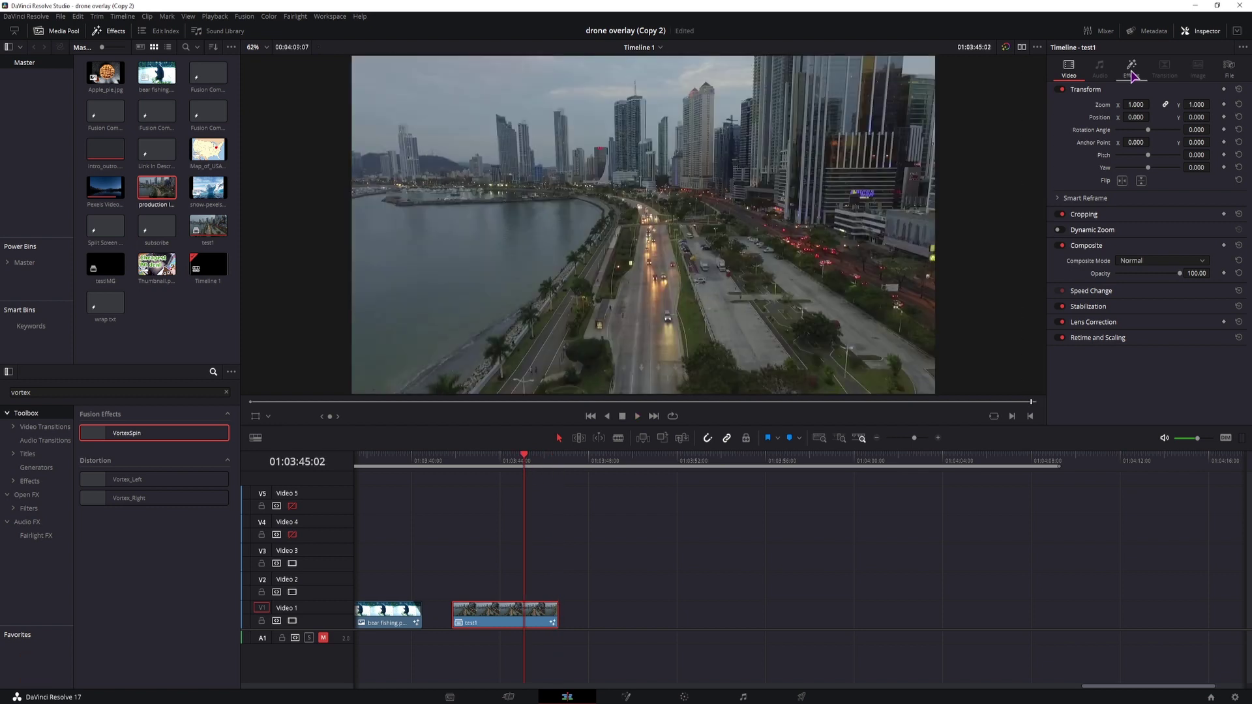
# Step: Set test1's VortexSpin No End to 1.0 and Angle to 0, then preview it
pyautogui.click(1132, 71)
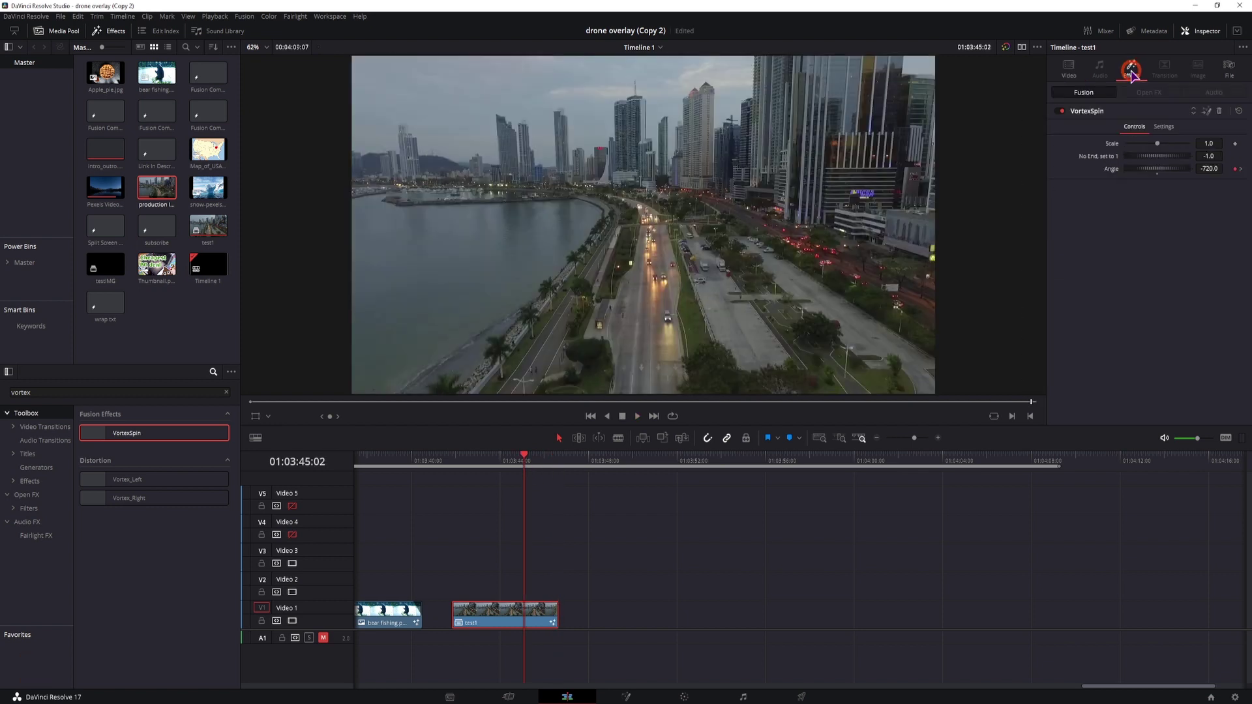
pyautogui.click(1203, 157)
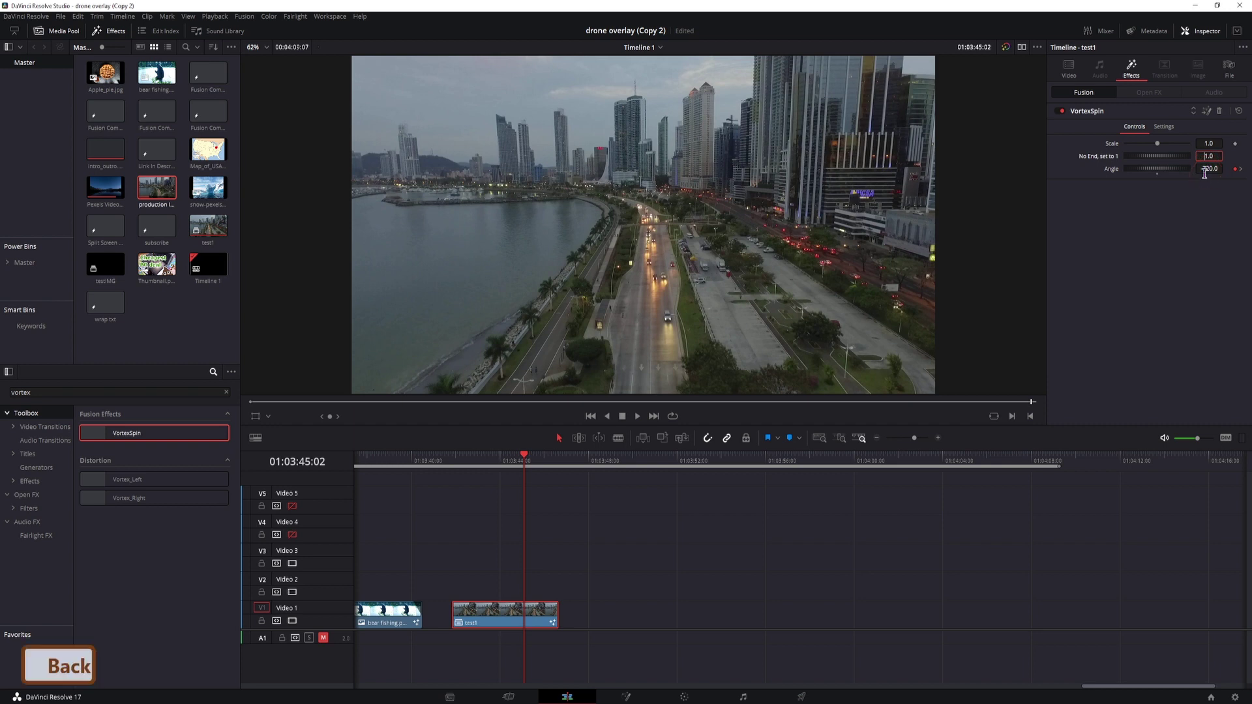
pyautogui.press('space')
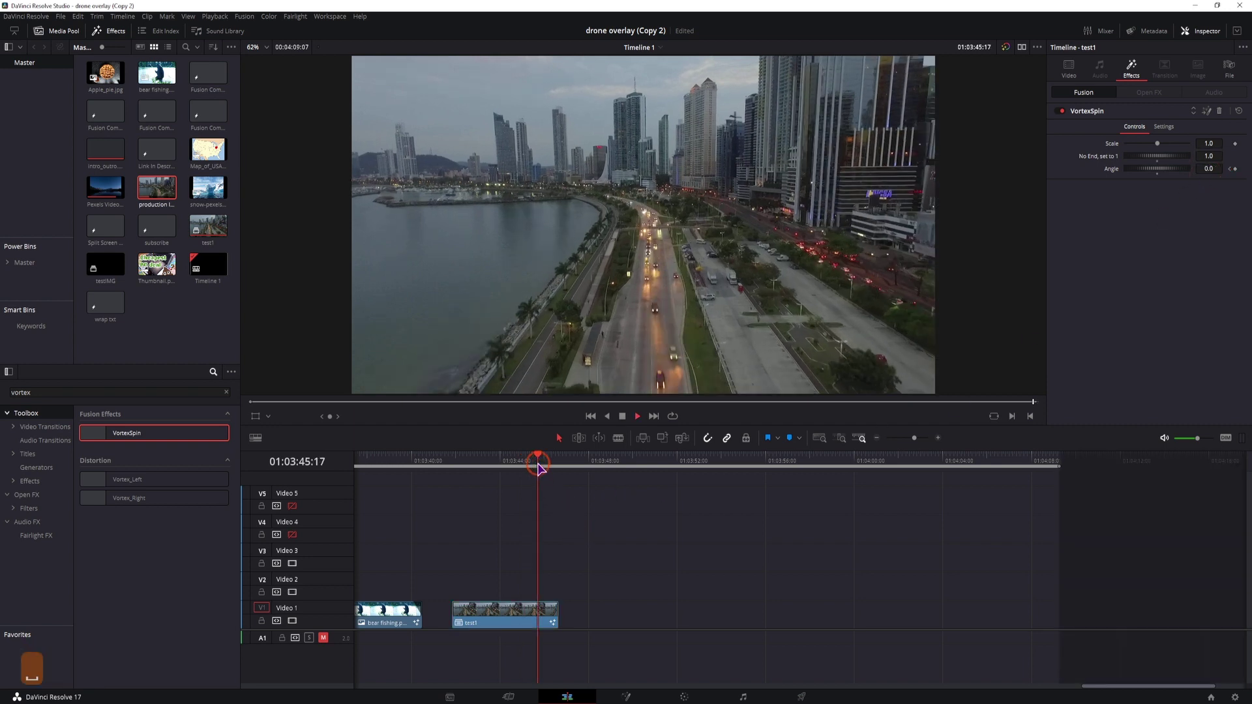
pyautogui.click(551, 496)
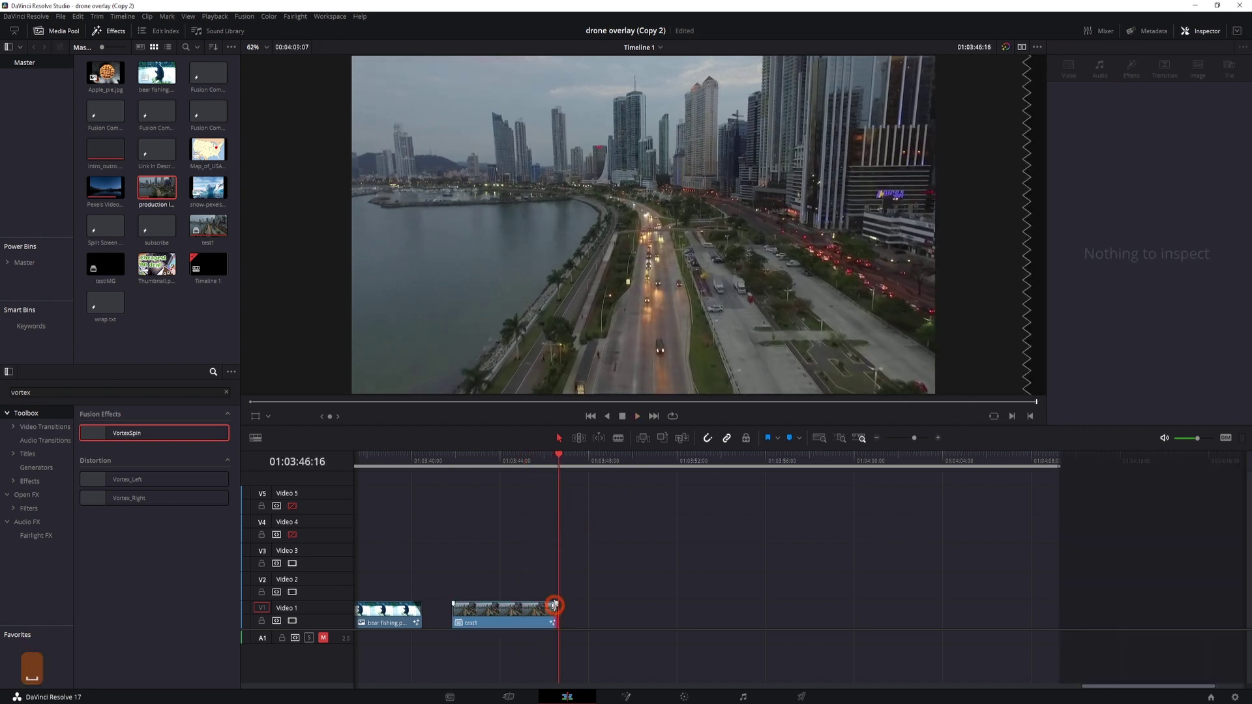